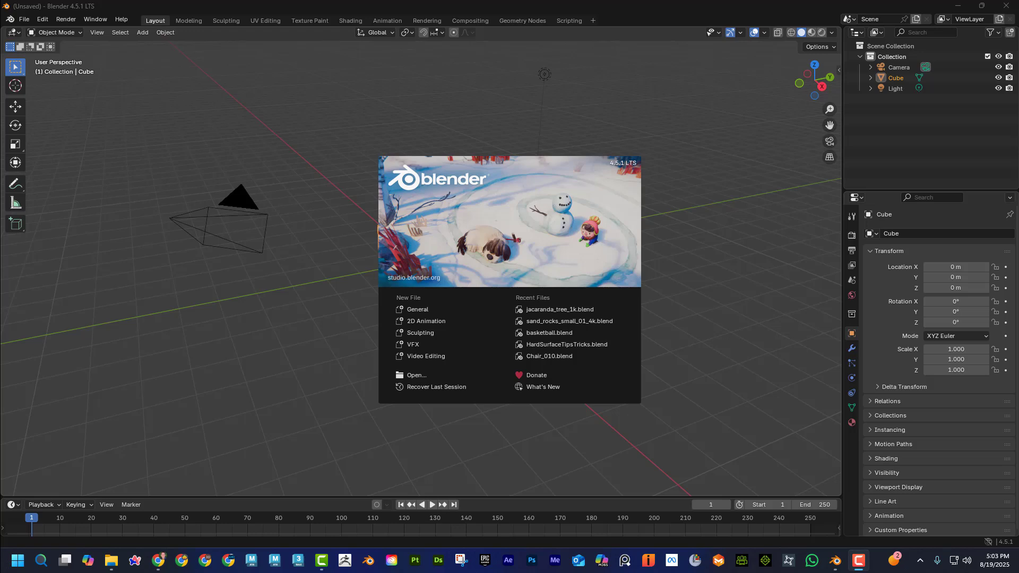
Step: Switch to the Poly Haven website in a maximized browser window and open its models catalogue
key(alt+Tab)
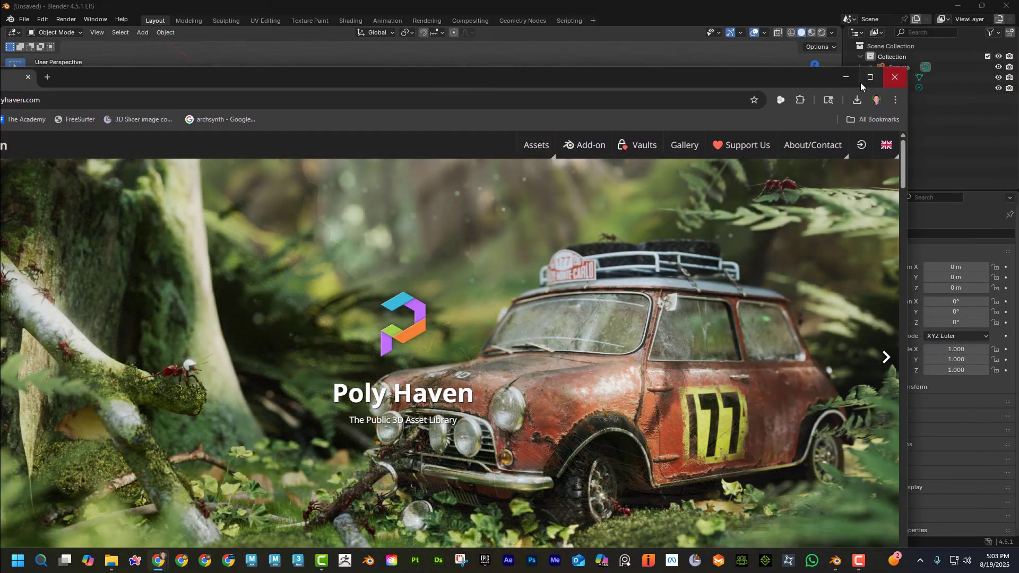
click(869, 78)
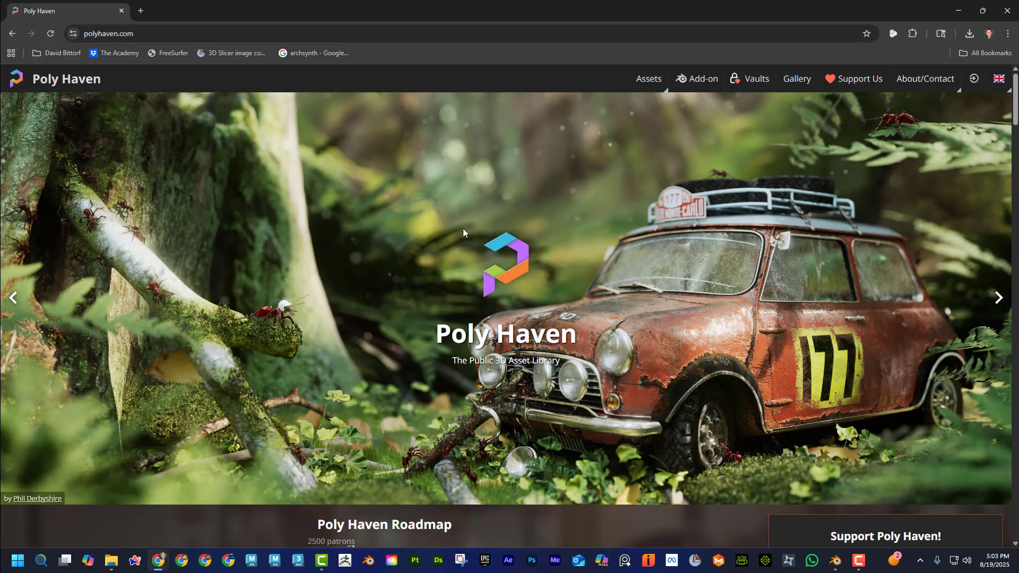
scroll(470, 221, down, 9)
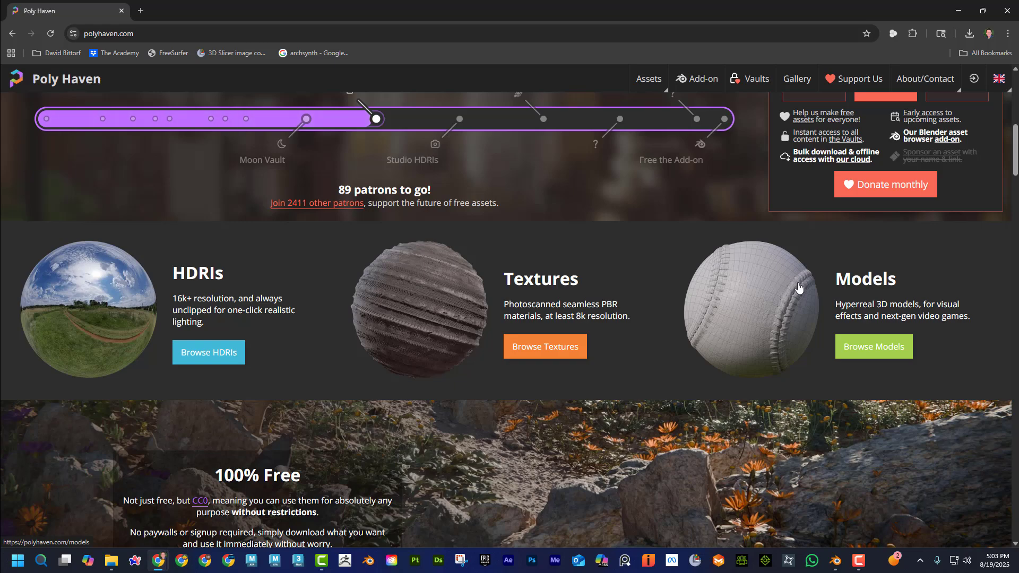
click(868, 348)
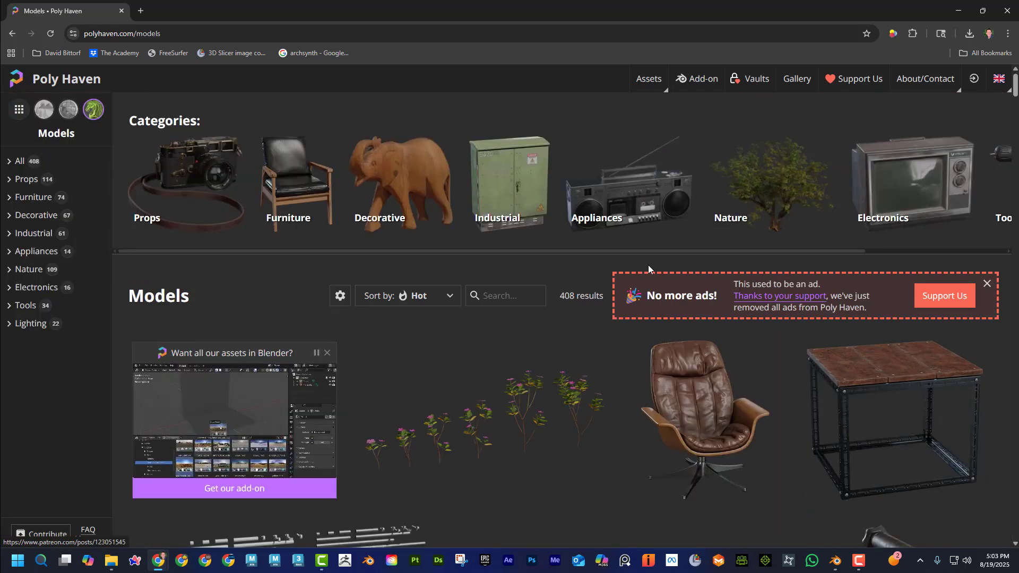
Step: Browse the models to the Industrial Wall Sconce page and look over its 1K, 2K and 4K download resolutions
scroll(648, 265, down, 10)
scroll(648, 256, down, 10)
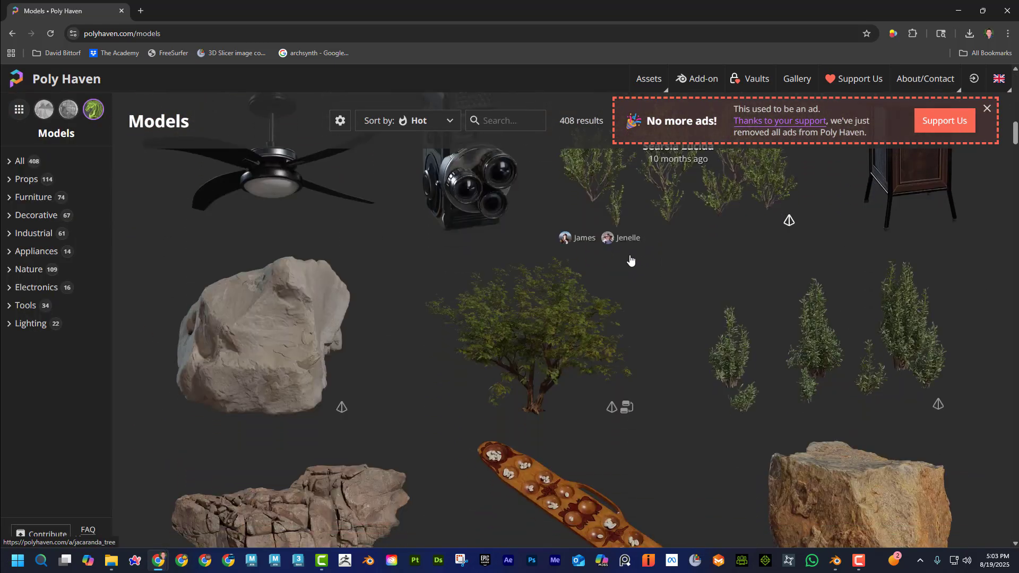
scroll(578, 279, down, 3)
click(479, 263)
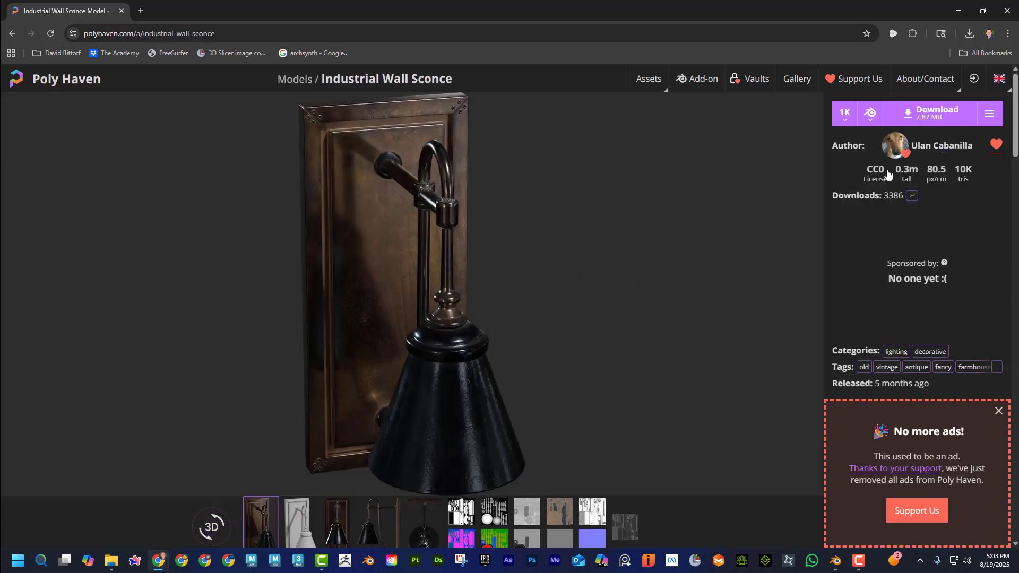
click(852, 118)
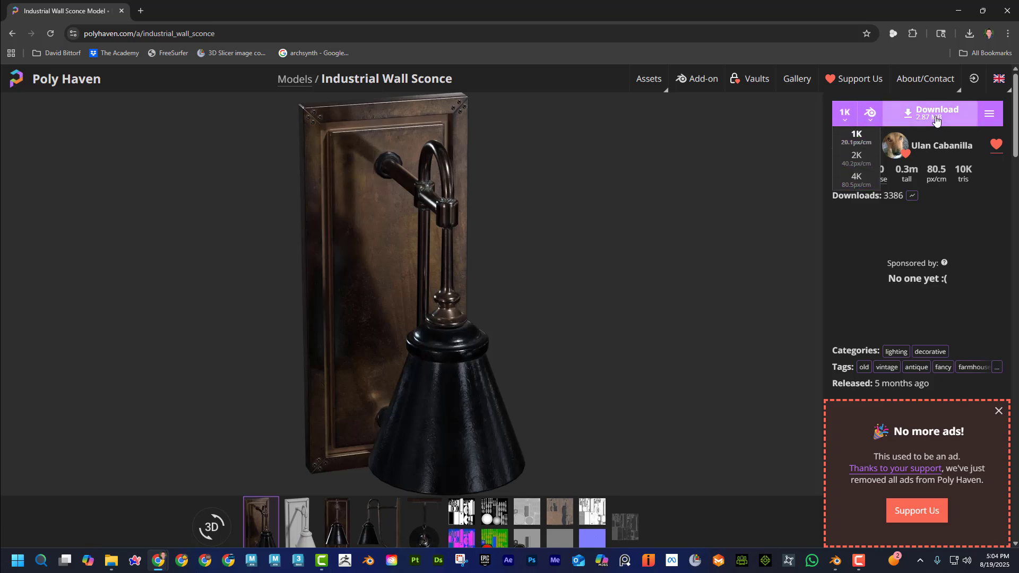
click(669, 213)
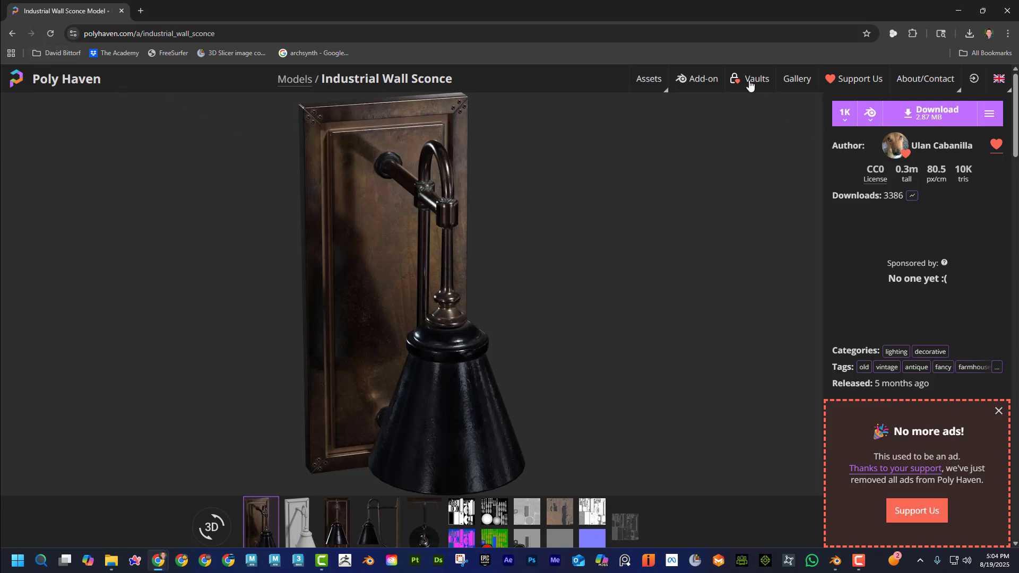
Step: Open the Poly Haven Blender add-on page and review its features and its Patreon and Superhive purchase options
click(697, 80)
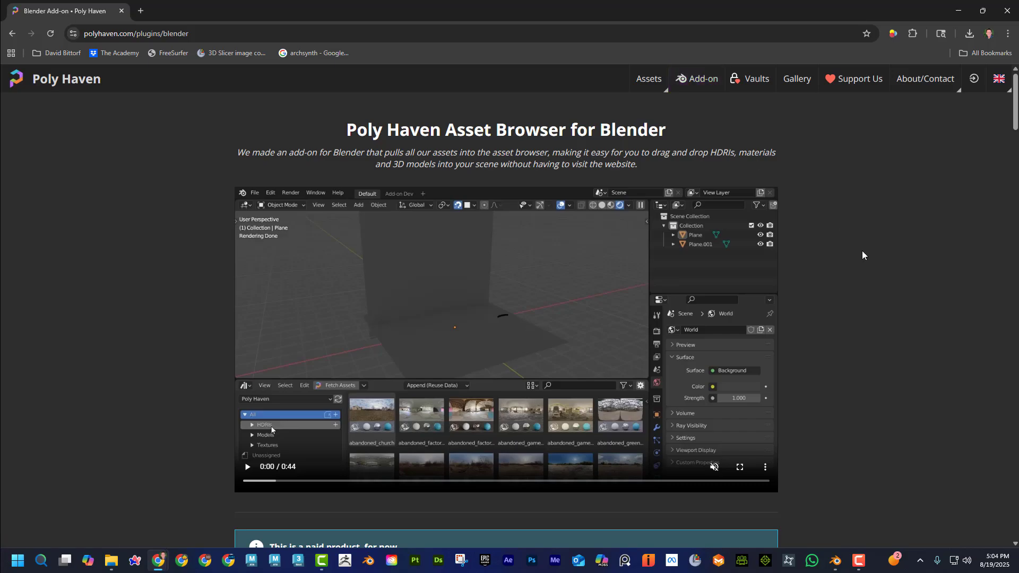
scroll(861, 251, down, 15)
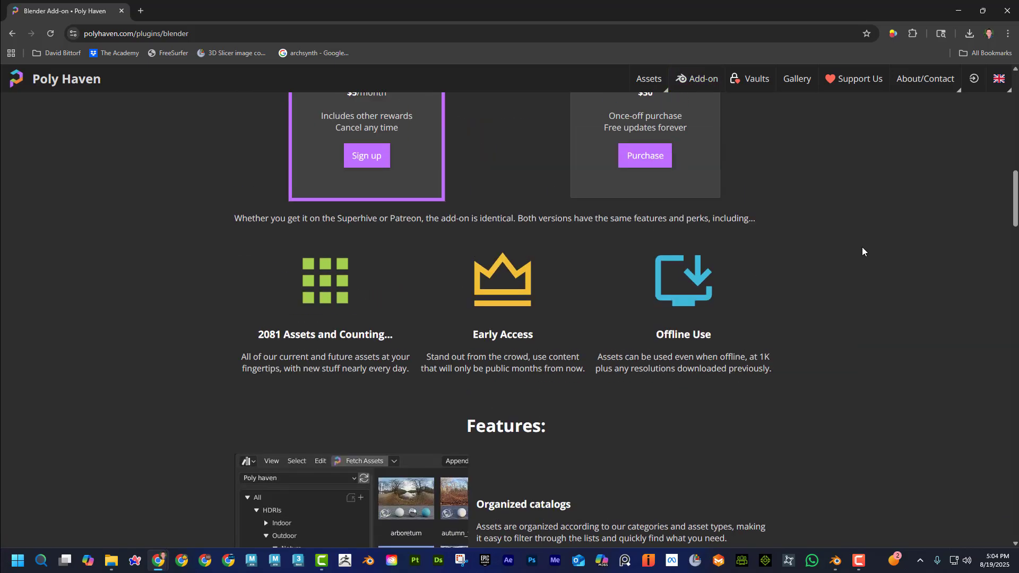
scroll(862, 248, down, 15)
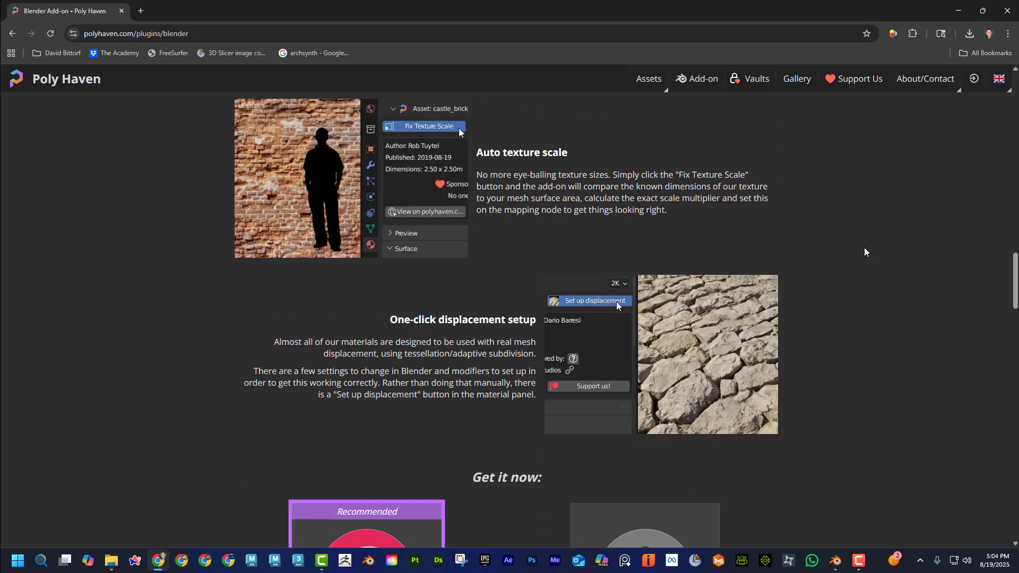
scroll(864, 247, down, 2)
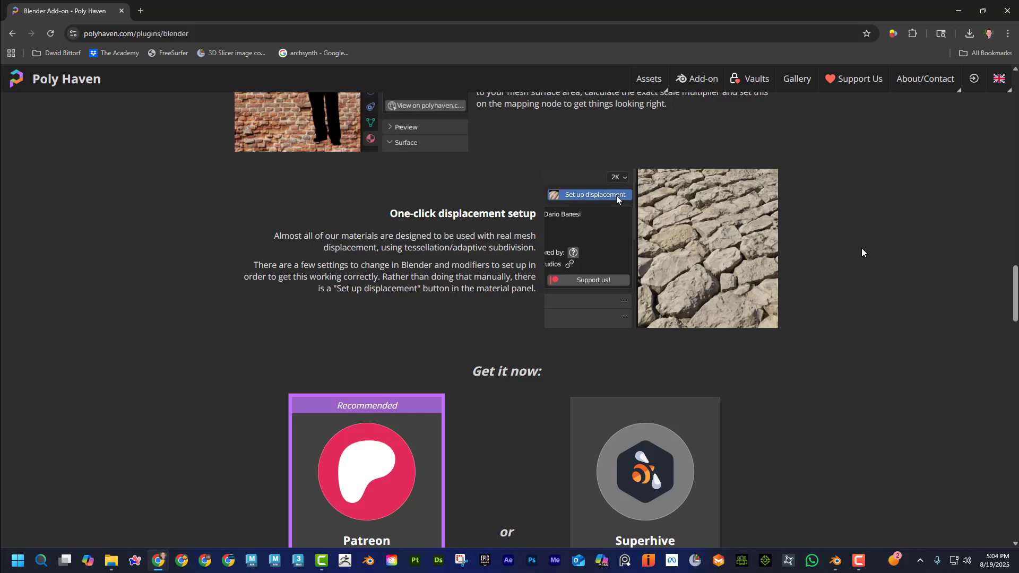
scroll(835, 292, up, 15)
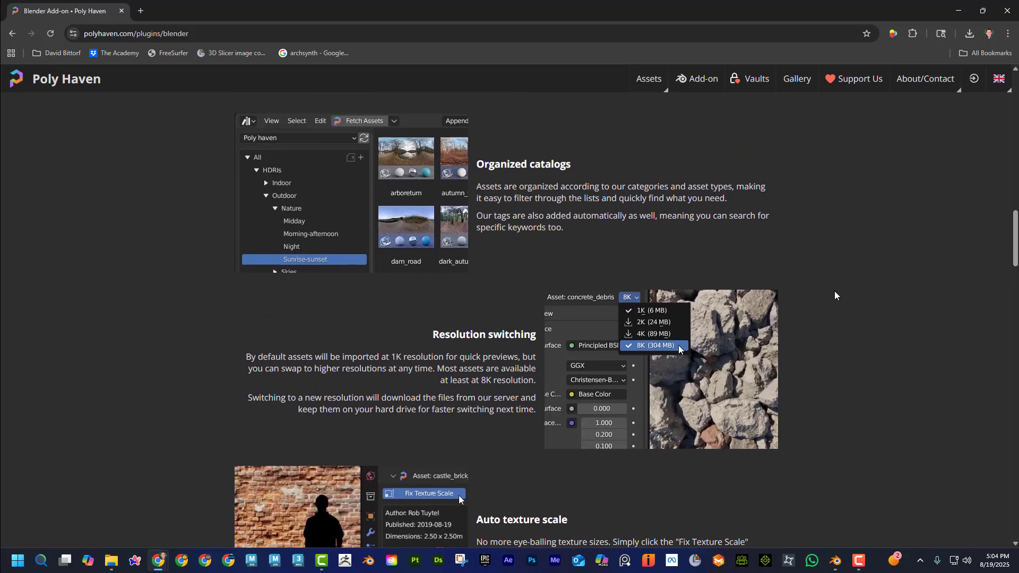
scroll(833, 292, up, 1)
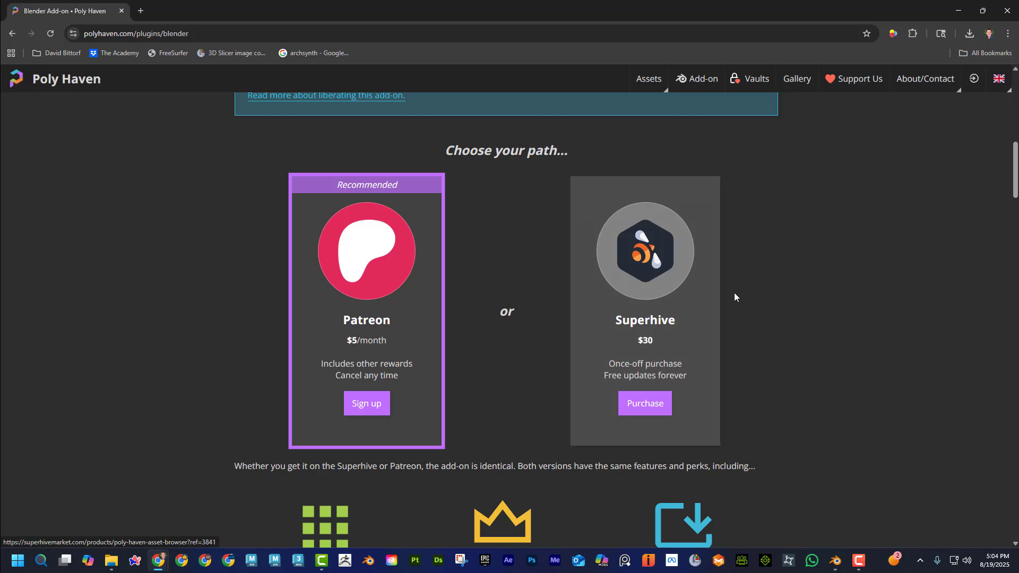
drag(715, 15, 718, 1)
Step: Switch back to Blender, enlarge the timeline area and turn it into an Asset Browser showing the Poly Haven library
key(alt+Tab)
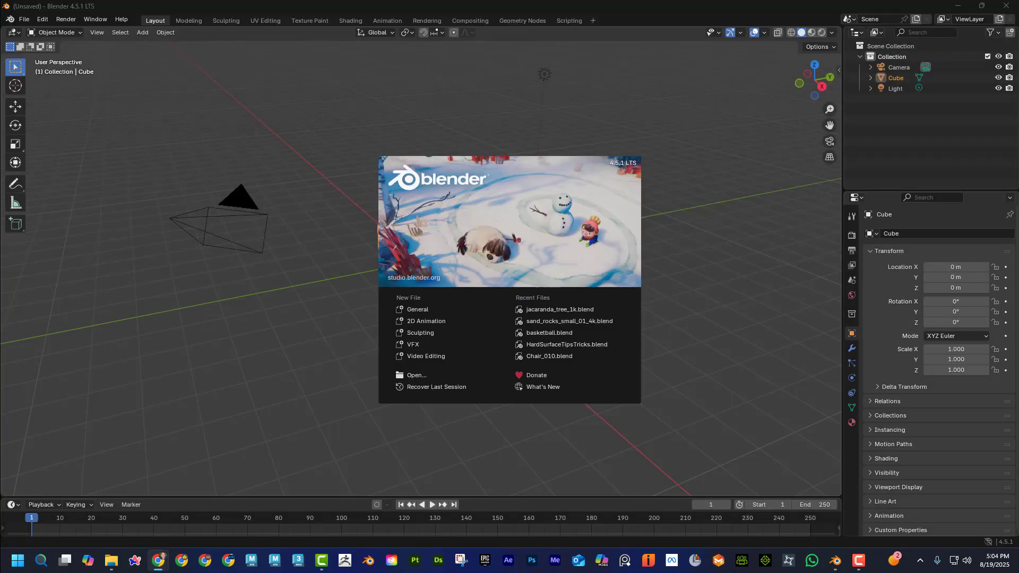
click(406, 129)
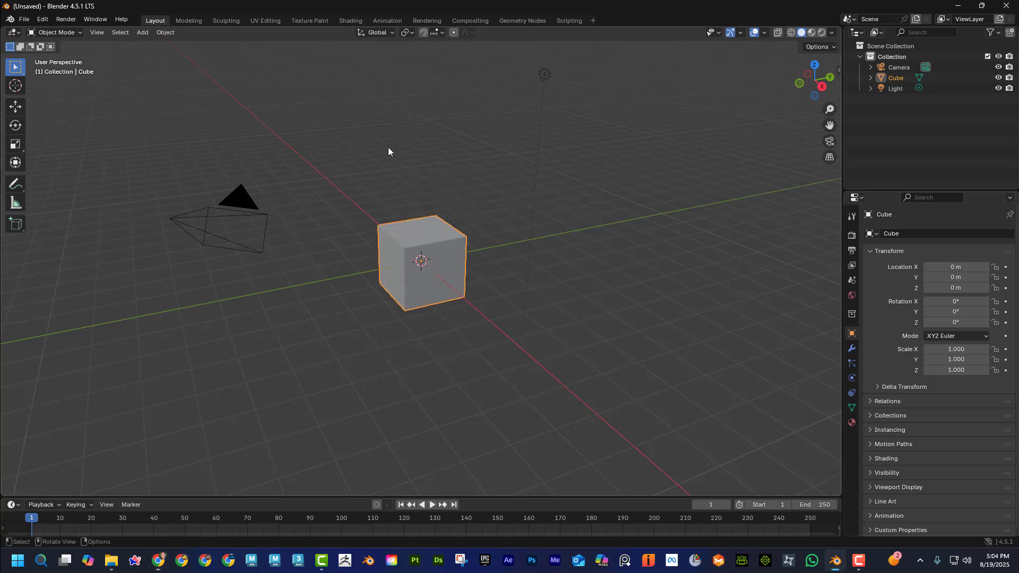
drag(70, 494, 68, 361)
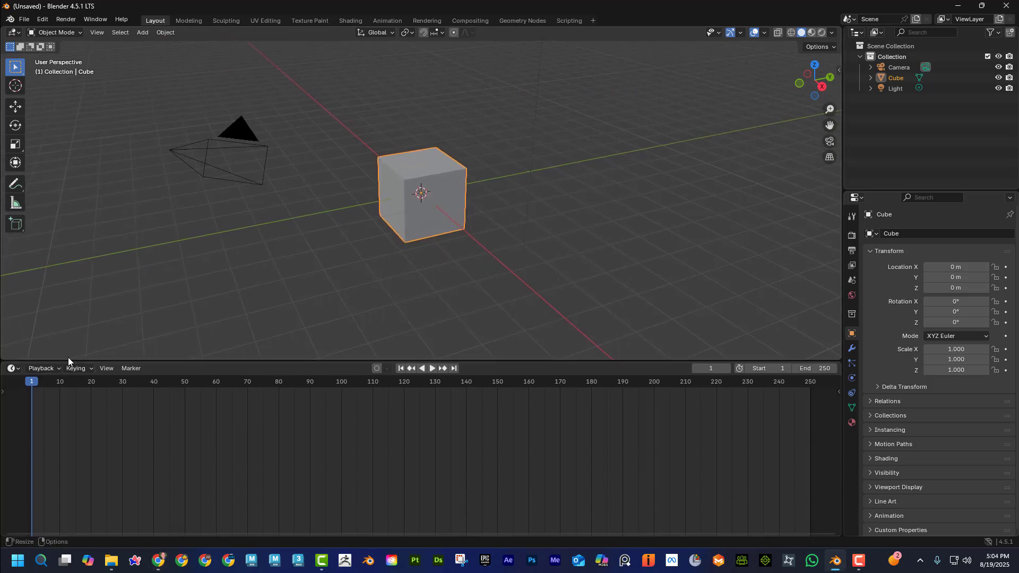
click(16, 369)
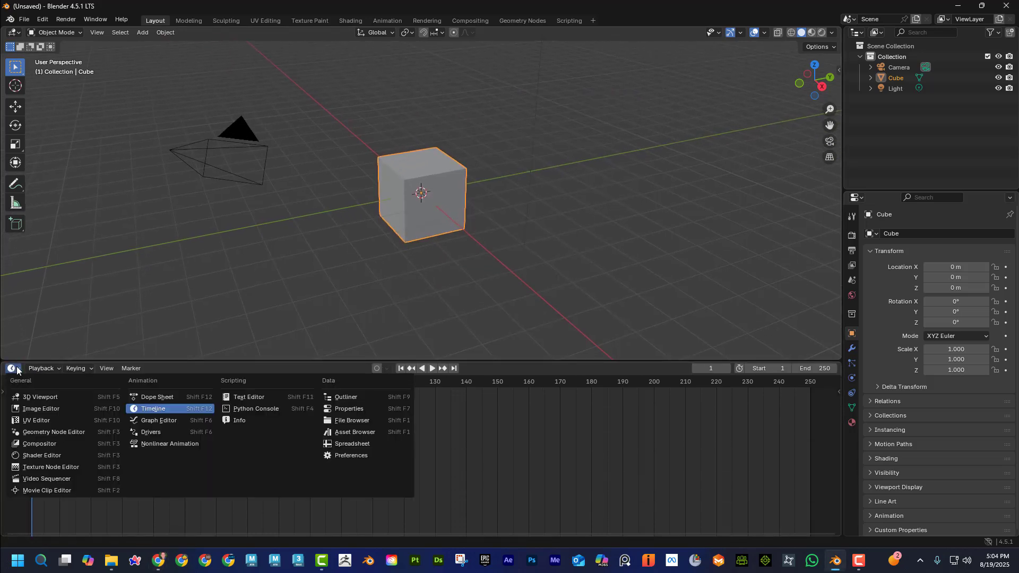
click(362, 433)
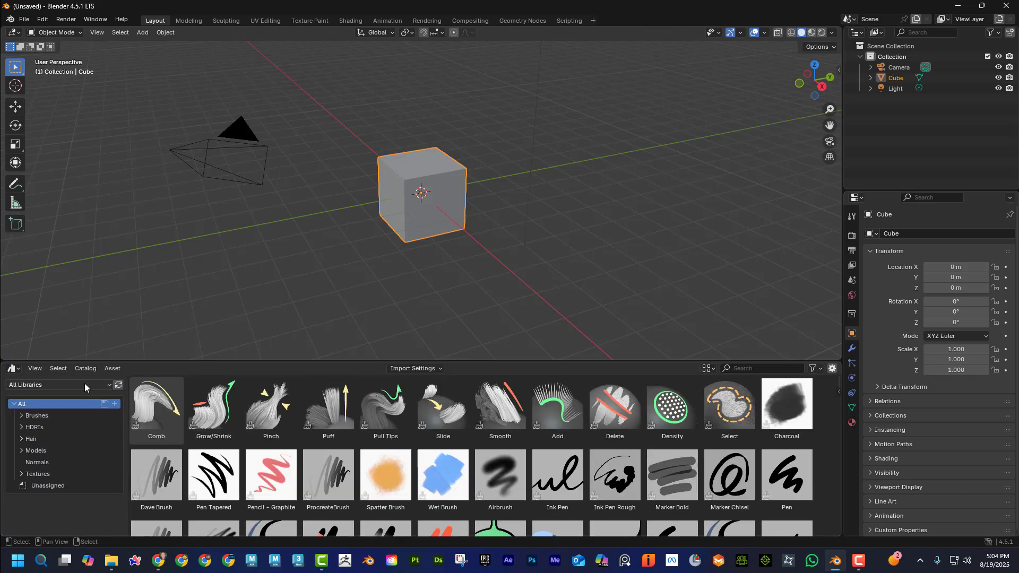
click(85, 383)
click(72, 467)
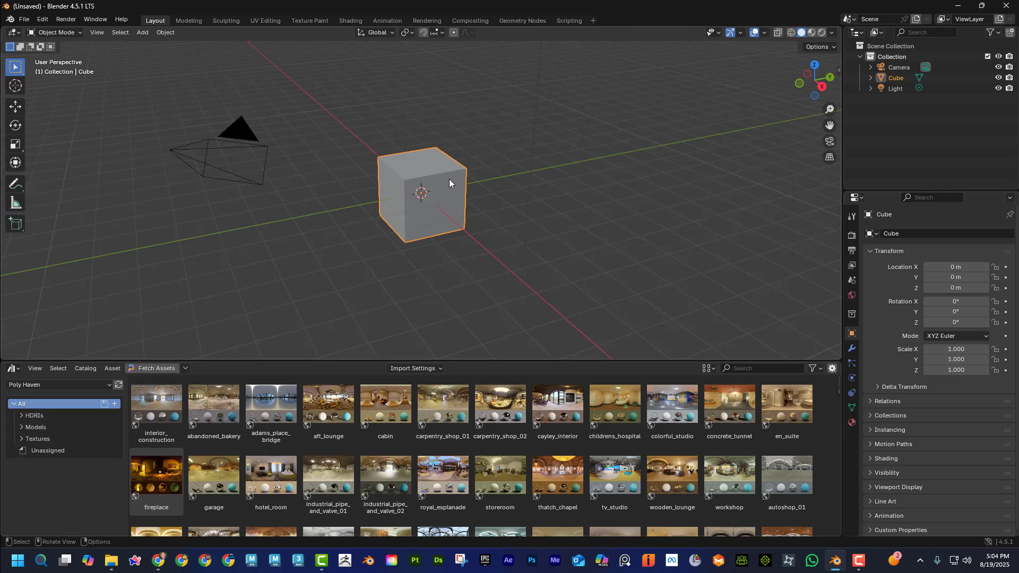
Step: Apply the cobblestone_floor_01 texture from the Poly Haven Textures catalog to the cube and show the viewport in rendered shading
scroll(445, 241, up, 5)
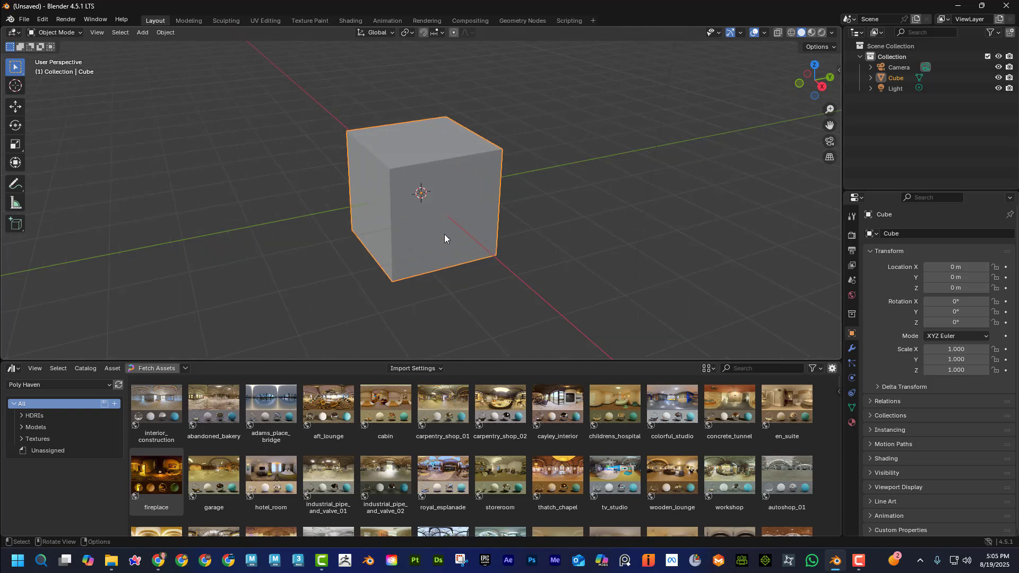
middle_drag(460, 226, 435, 202)
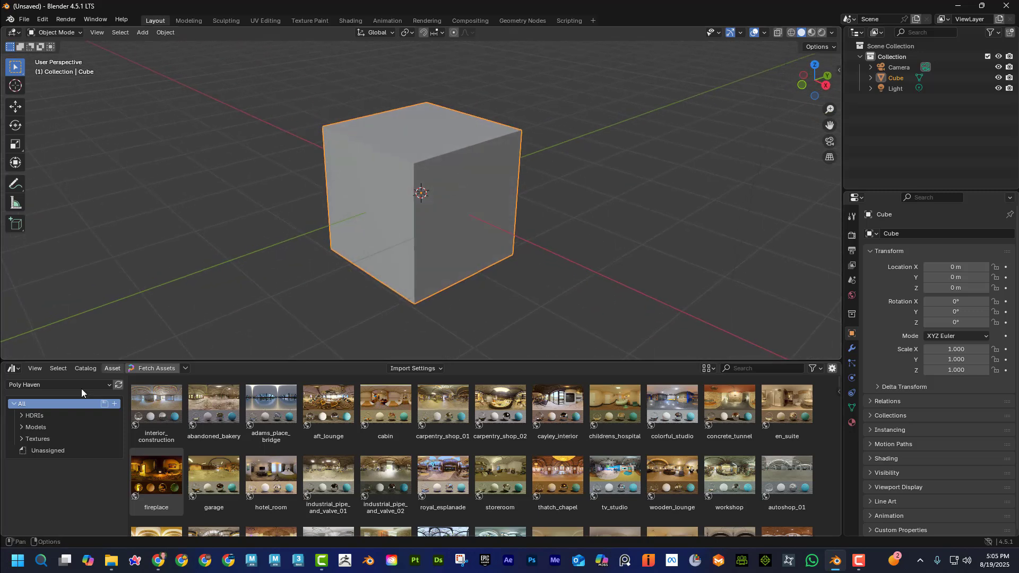
click(65, 438)
scroll(616, 453, down, 3)
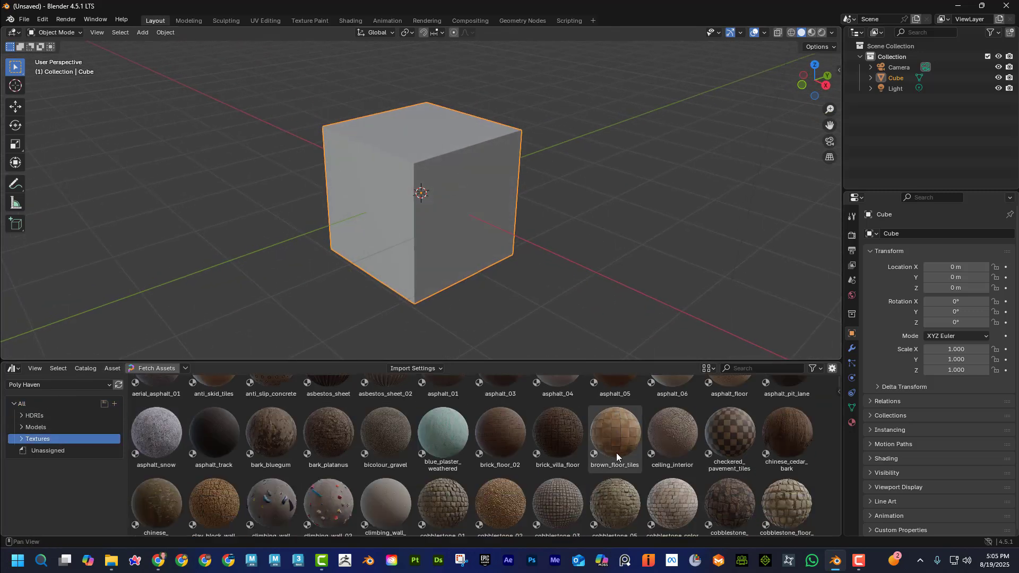
click(786, 484)
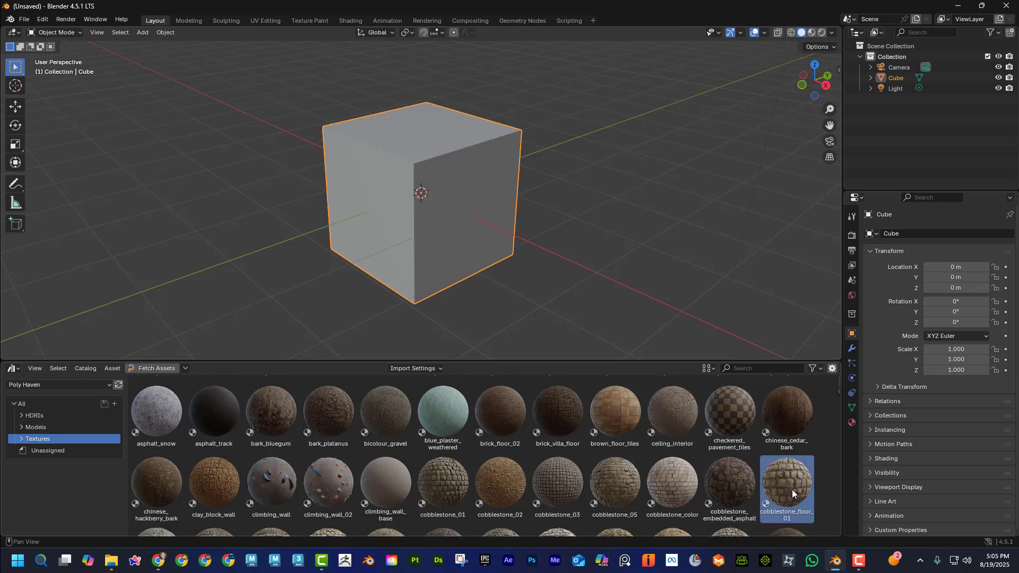
drag(790, 482, 461, 220)
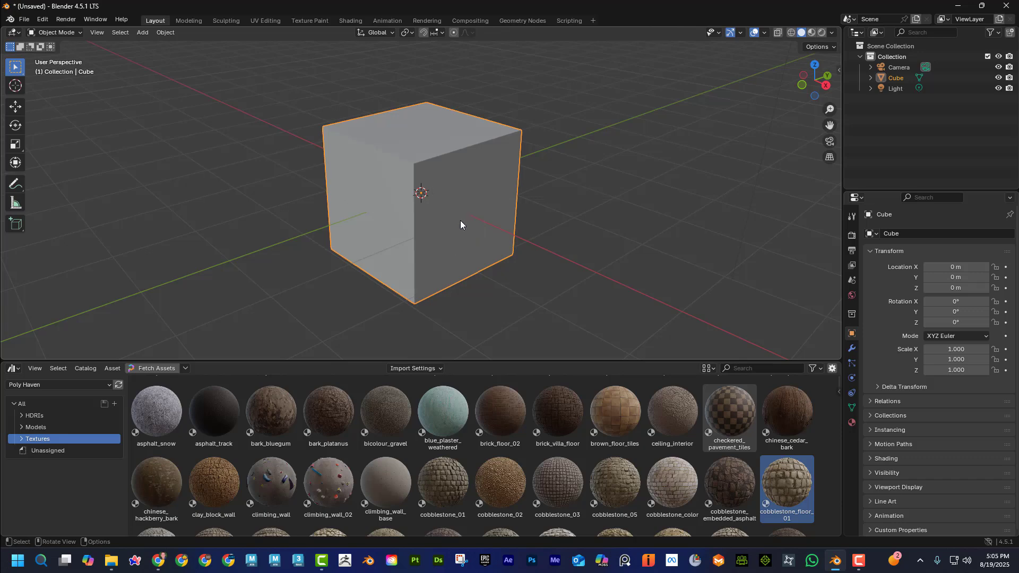
click(821, 33)
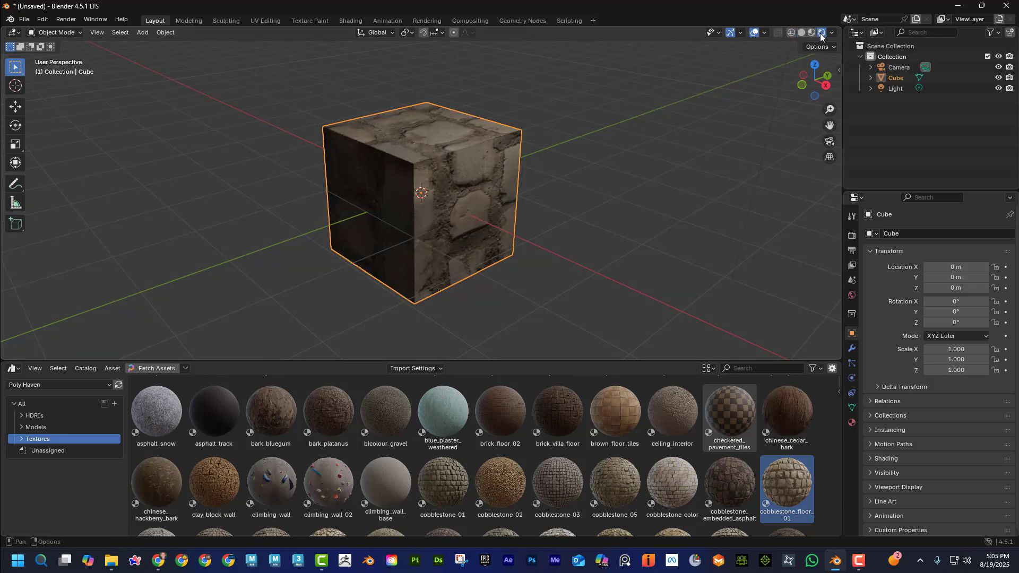
middle_drag(603, 216, 562, 202)
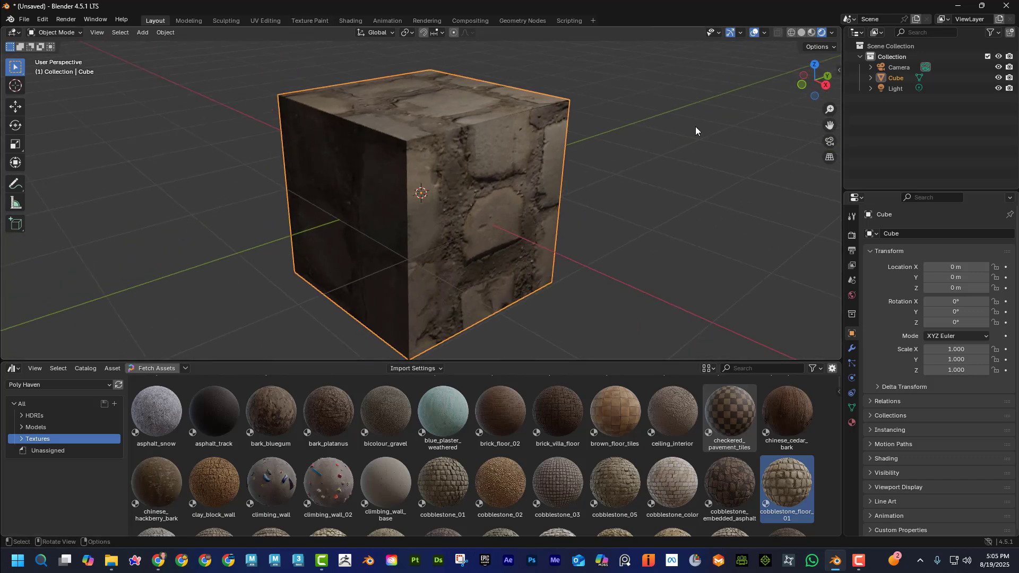
Step: Try to switch the cube's cobblestone_floor_01 material to 8K resolution, and cancel the download
click(852, 423)
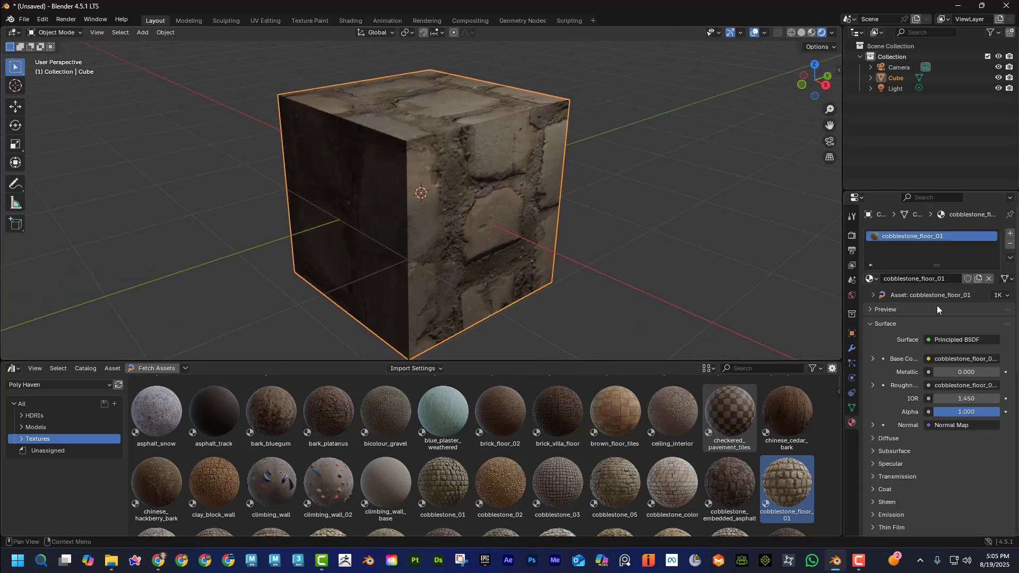
click(999, 295)
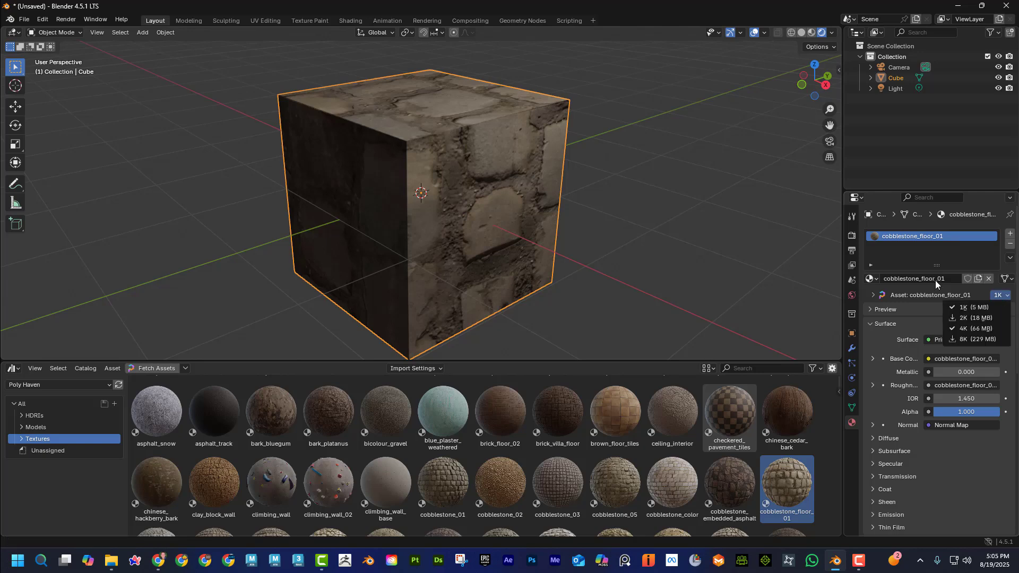
scroll(548, 216, up, 2)
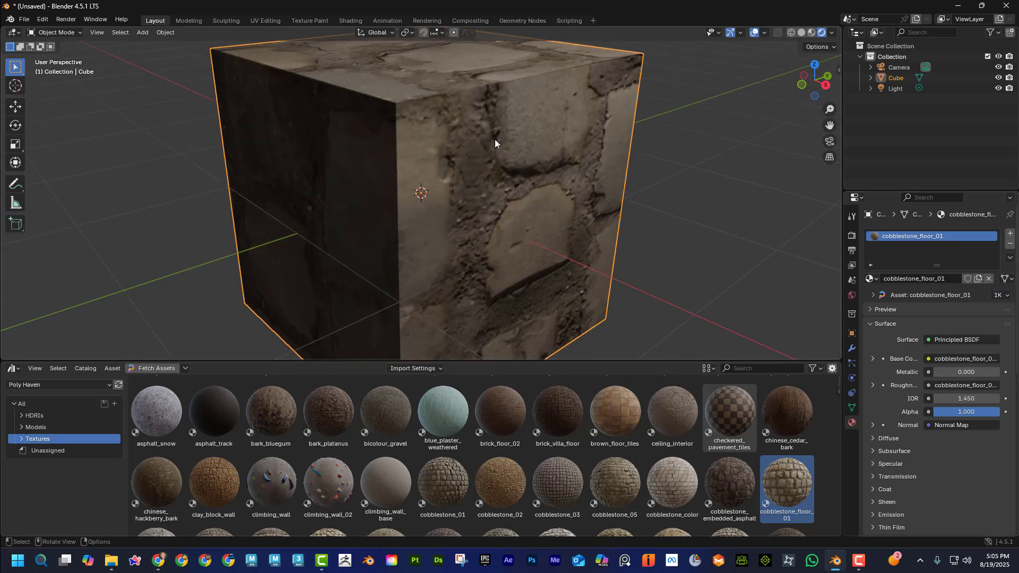
click(997, 296)
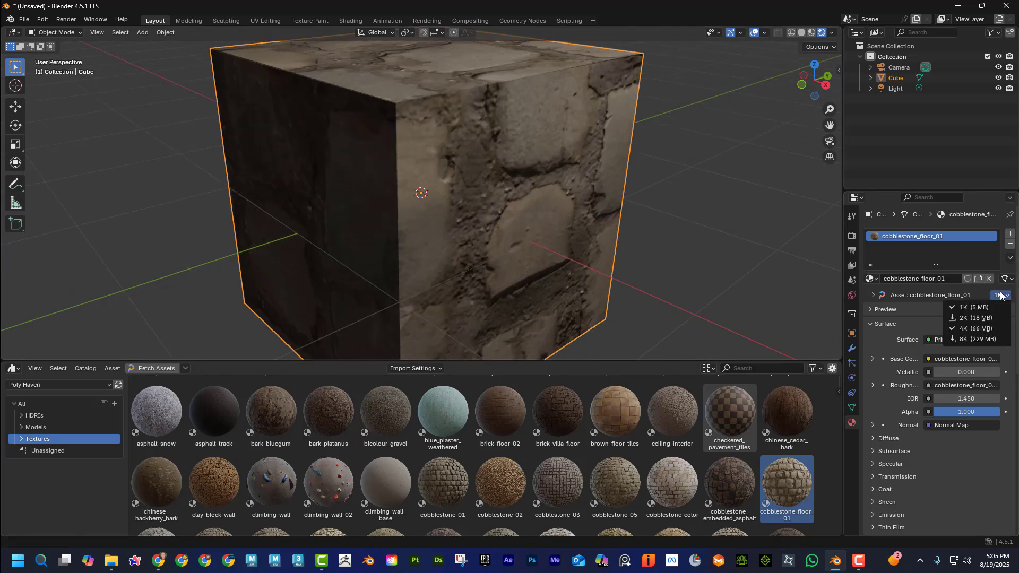
click(986, 339)
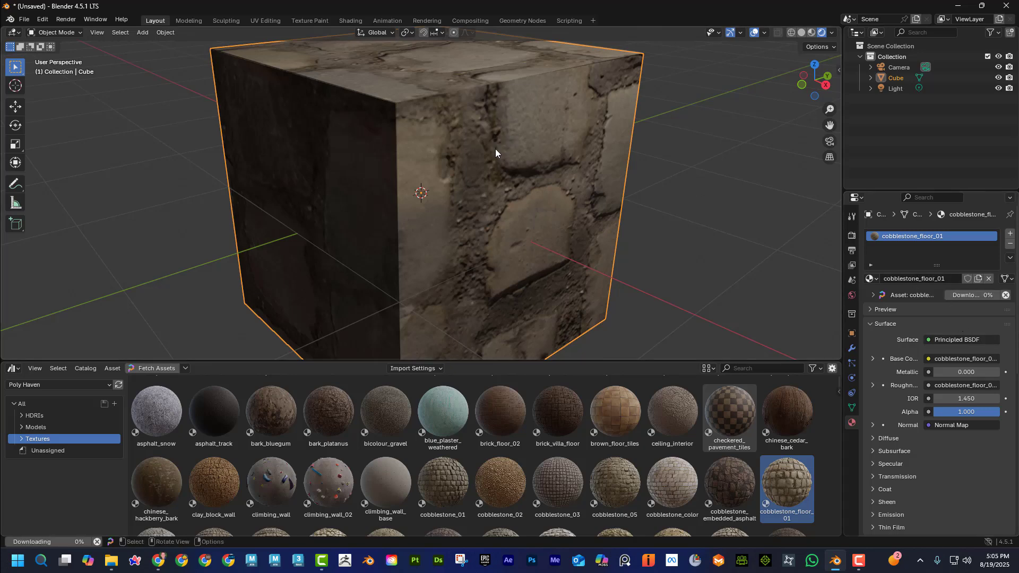
click(1005, 296)
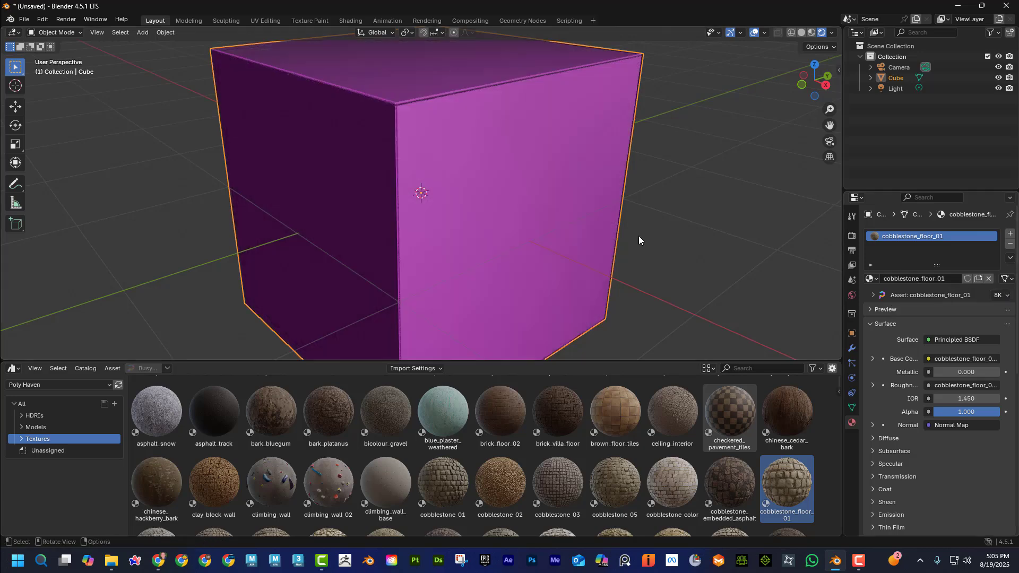
Step: Replace the cube's material with the cobblestone_05 texture from the Poly Haven library
drag(619, 489, 468, 237)
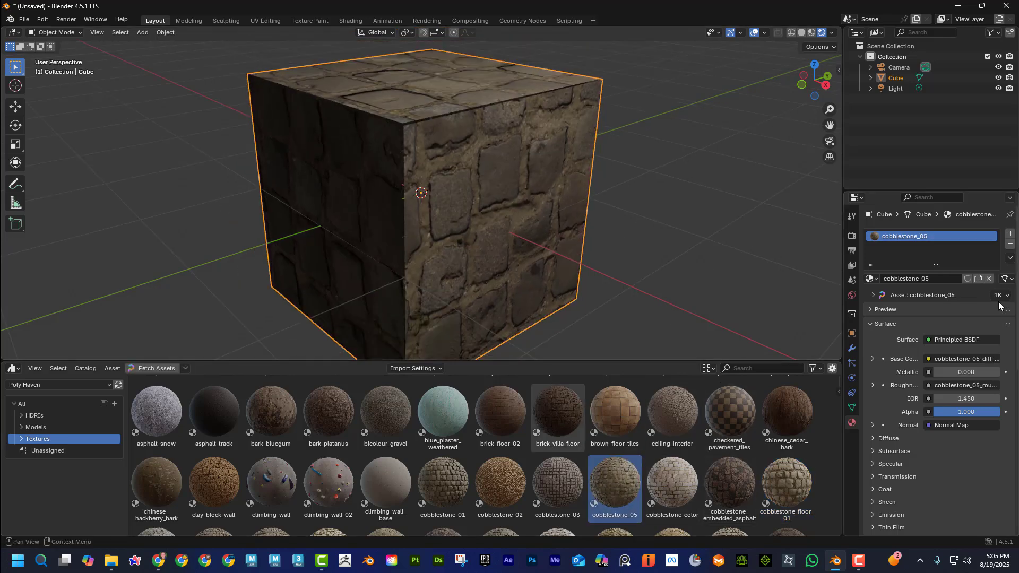
mouse_move(604, 260)
middle_down()
mouse_move(569, 266)
mouse_move(555, 257)
mouse_move(600, 244)
middle_up()
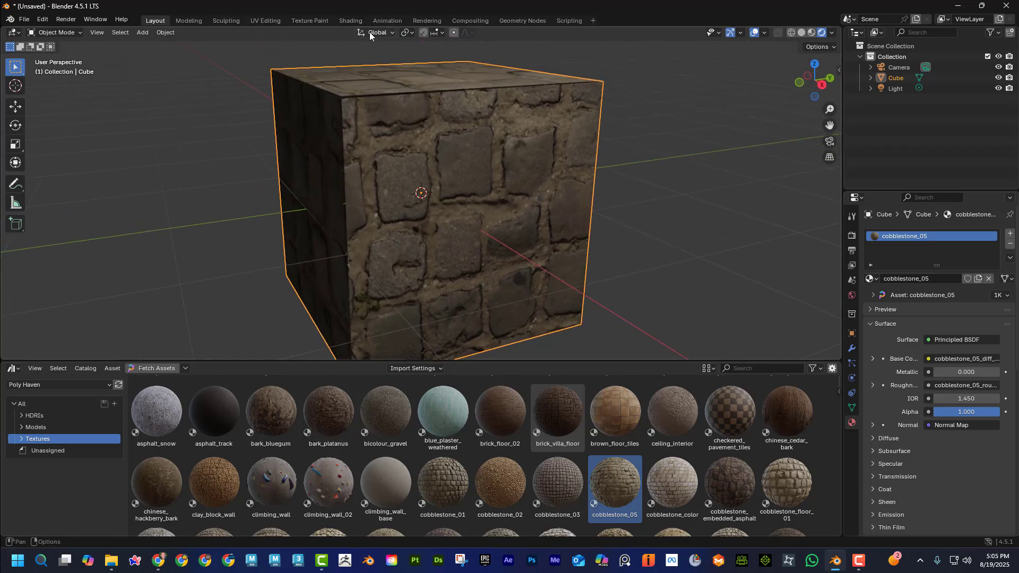
Step: Open the Shading workspace and frame the cobblestone cube up close in the viewport
click(348, 21)
scroll(537, 219, up, 4)
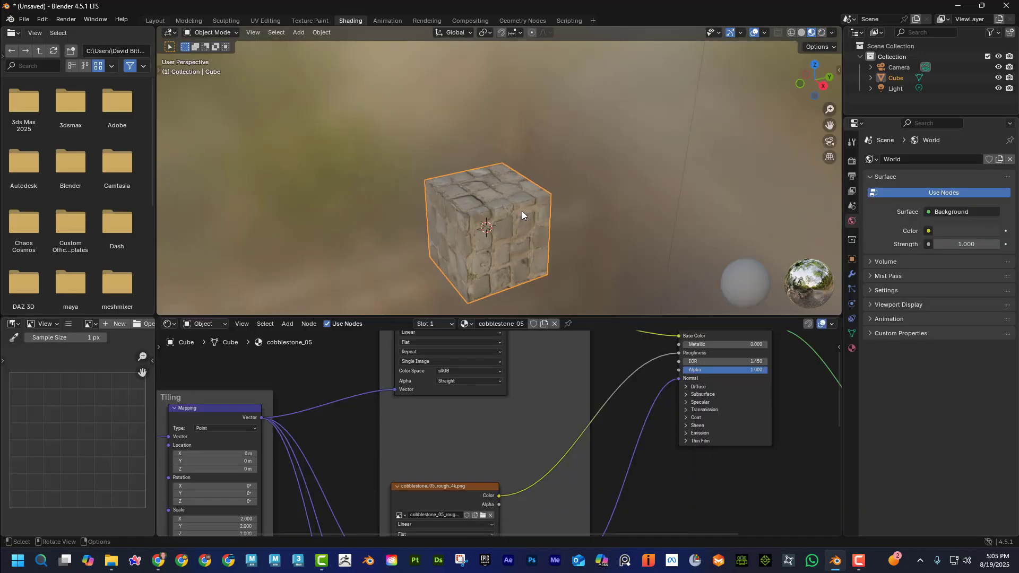
scroll(582, 199, up, 3)
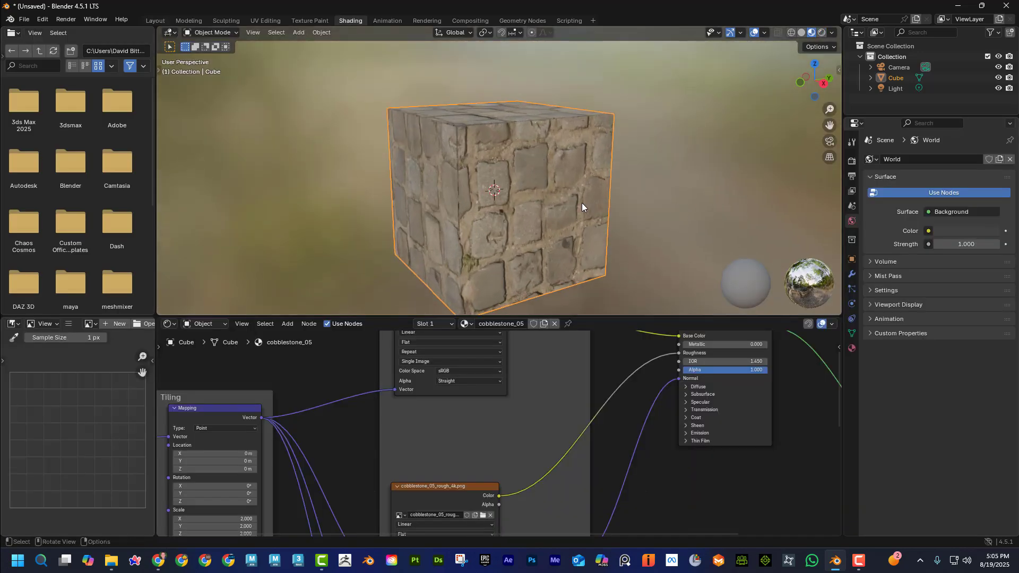
Step: Set the Mapping node's X, Y and Z scale to 5 in the cobblestone_05 material's node setup
scroll(520, 492, down, 5)
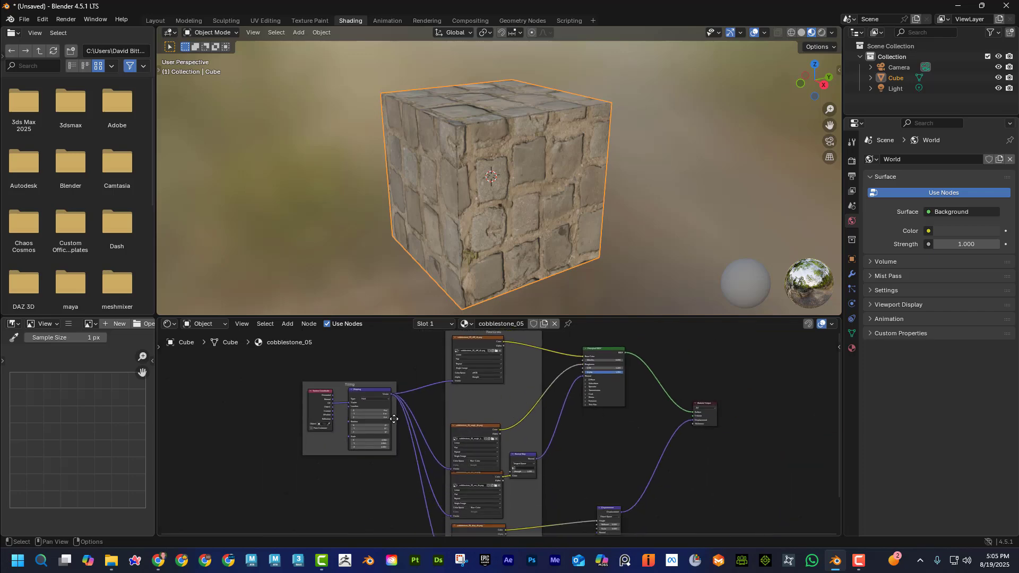
scroll(391, 419, up, 3)
middle_drag(391, 419, 539, 422)
scroll(536, 422, up, 3)
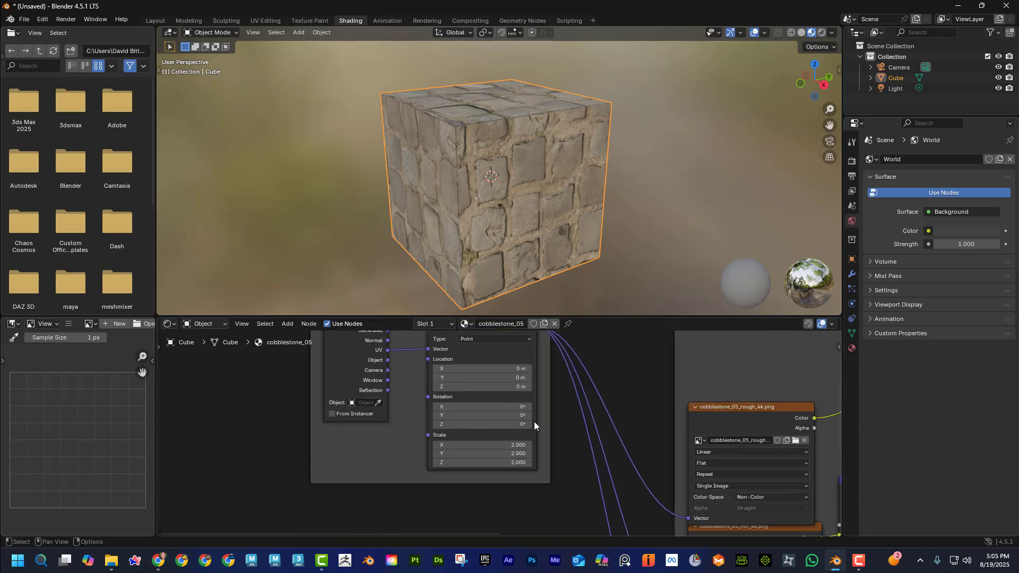
double_click(505, 447)
text(5)
key(Return)
scroll(478, 148, up, 5)
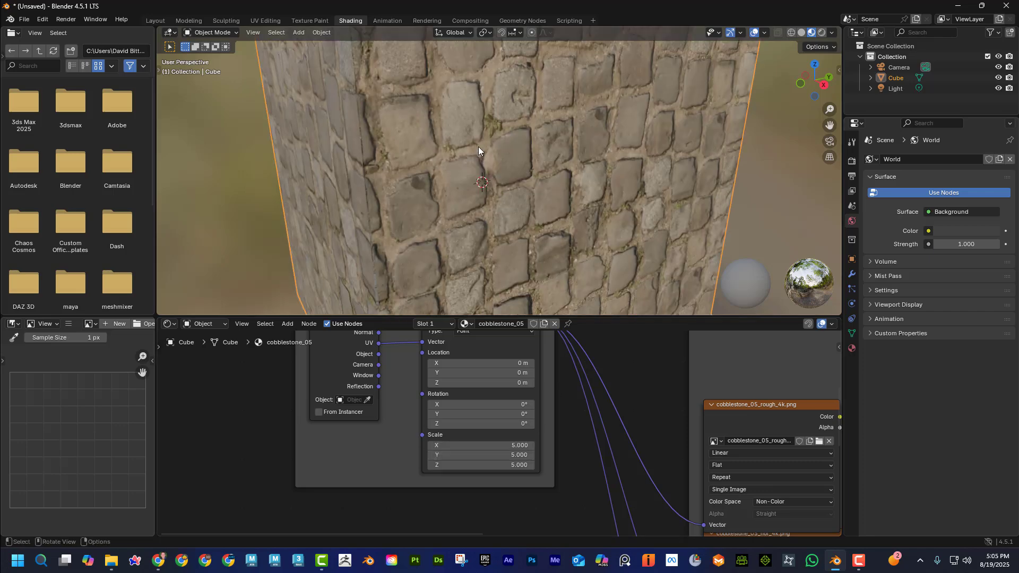
scroll(485, 144, down, 5)
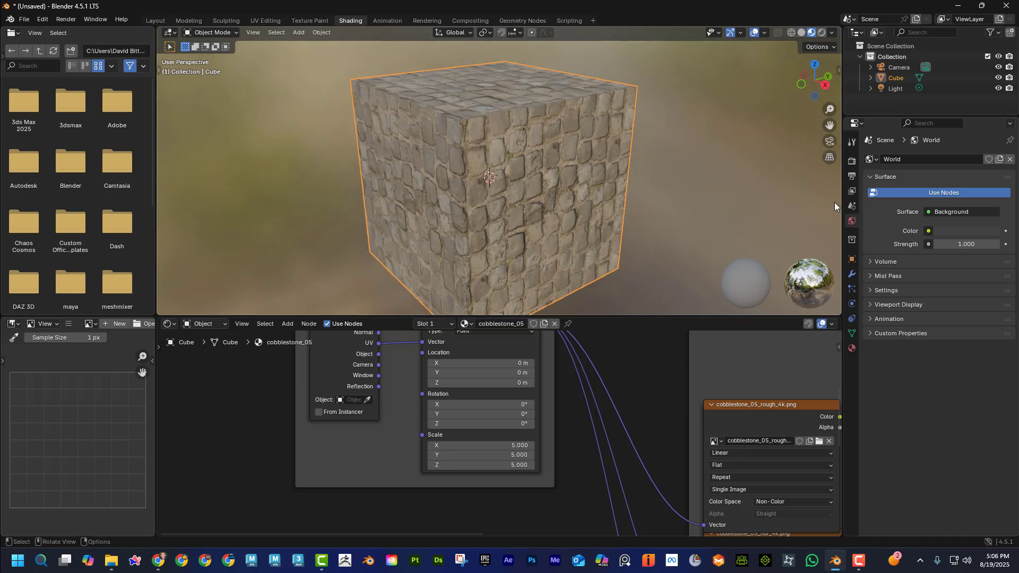
Step: Set up displacement for the cobblestone_05 material with the Material method and 6 subdivisions, and show the viewport in rendered shading
click(852, 348)
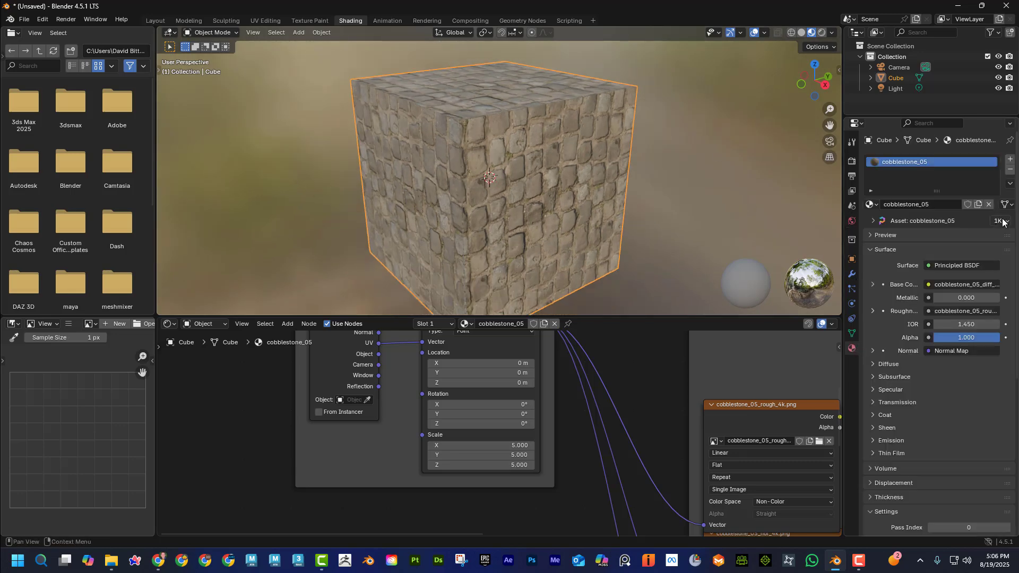
click(873, 222)
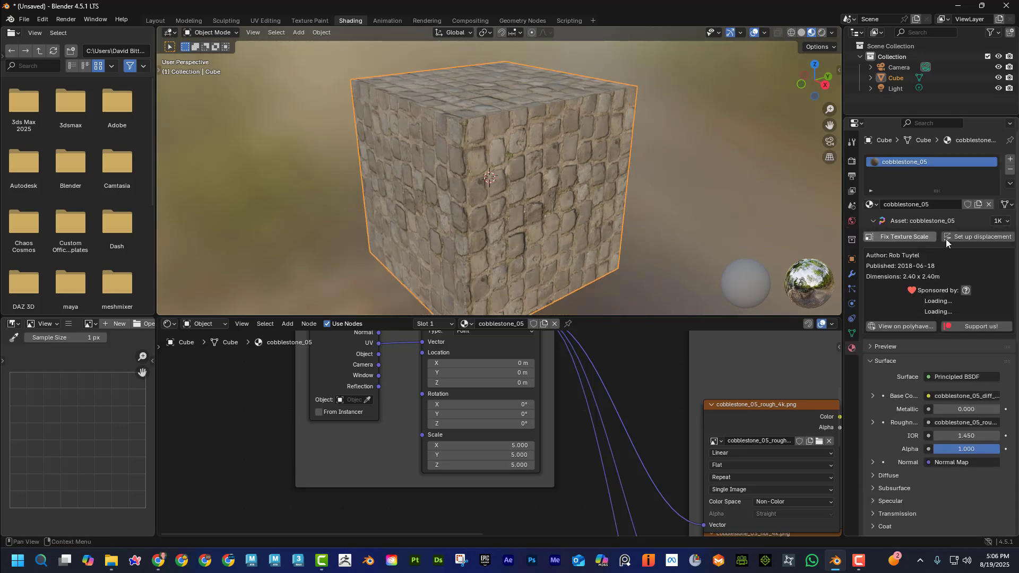
click(986, 237)
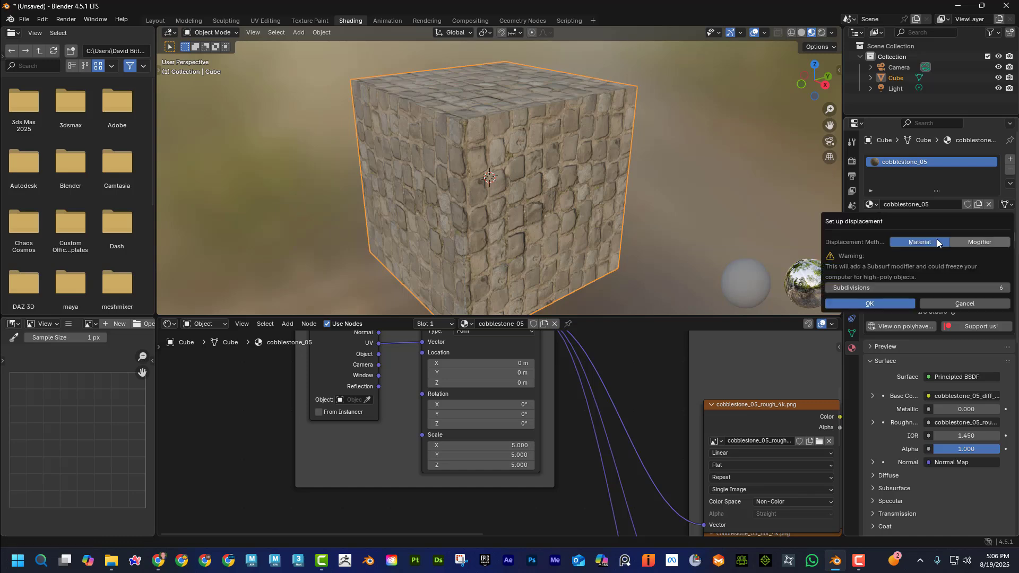
click(878, 306)
middle_drag(558, 199, 584, 180)
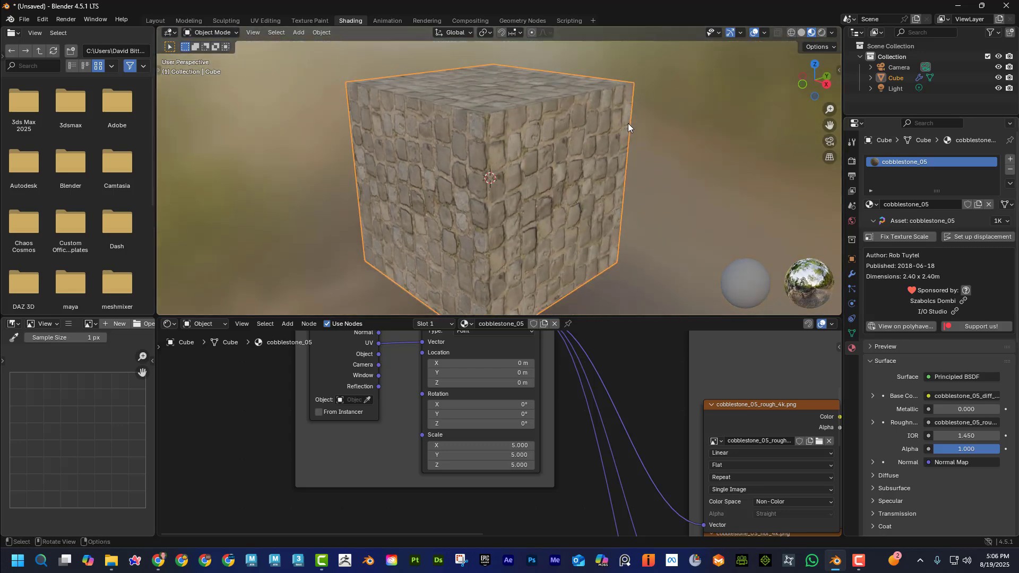
click(822, 32)
mouse_move(754, 77)
middle_down()
mouse_move(636, 177)
mouse_move(679, 167)
mouse_move(683, 153)
mouse_move(676, 165)
mouse_move(491, 187)
middle_up()
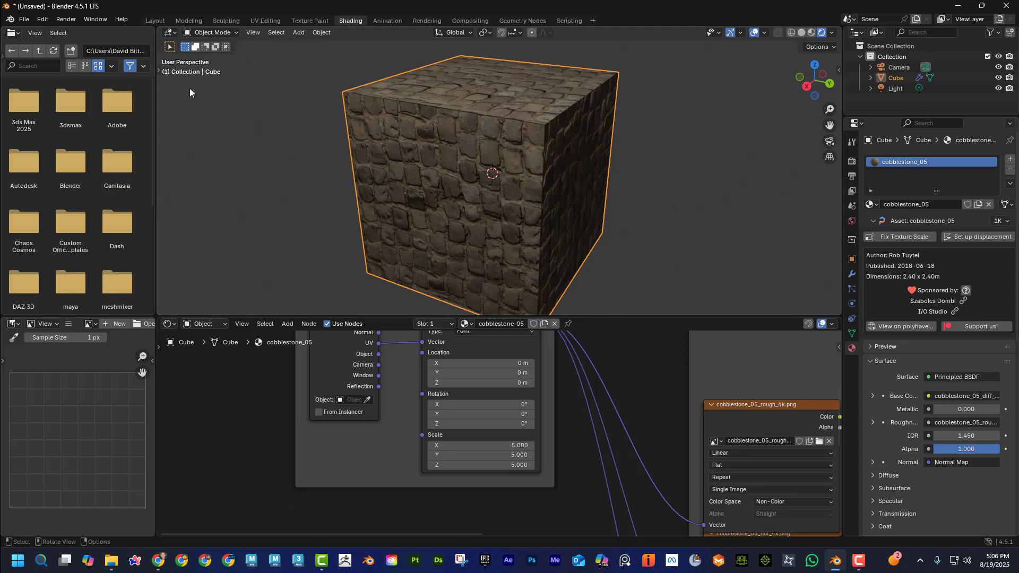
Step: Turn the shader editor area into an Asset Browser showing the Poly Haven library
click(172, 324)
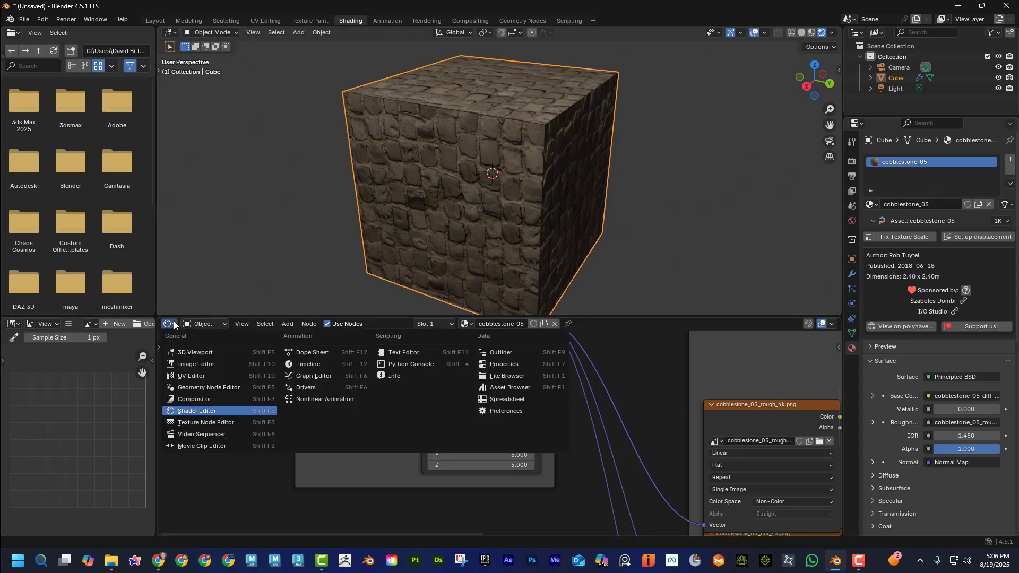
click(512, 387)
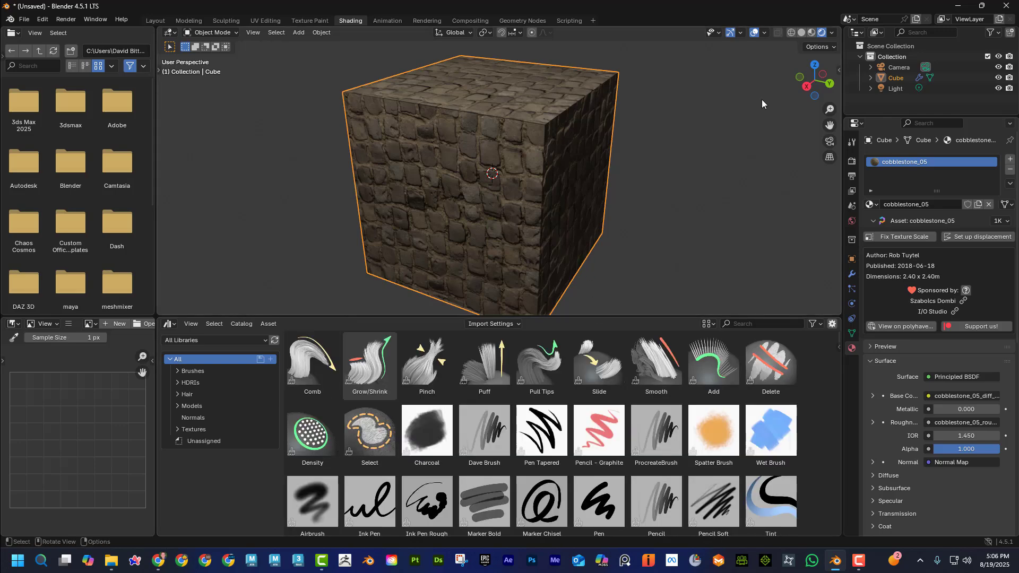
click(200, 342)
click(207, 423)
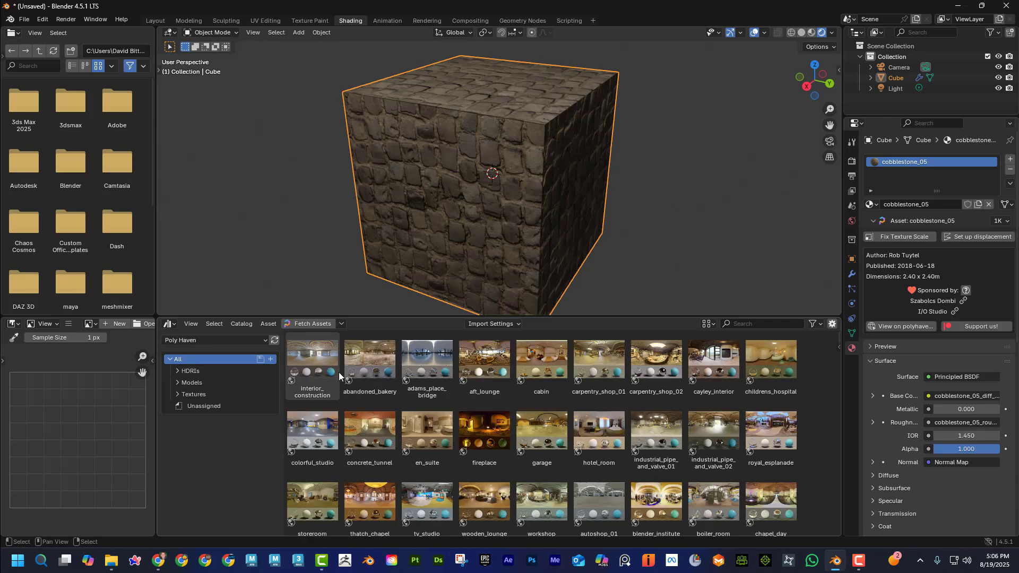
Step: Show the cube in material preview shading and try several built-in environment lights, ending on the fourth, indoor one
click(810, 34)
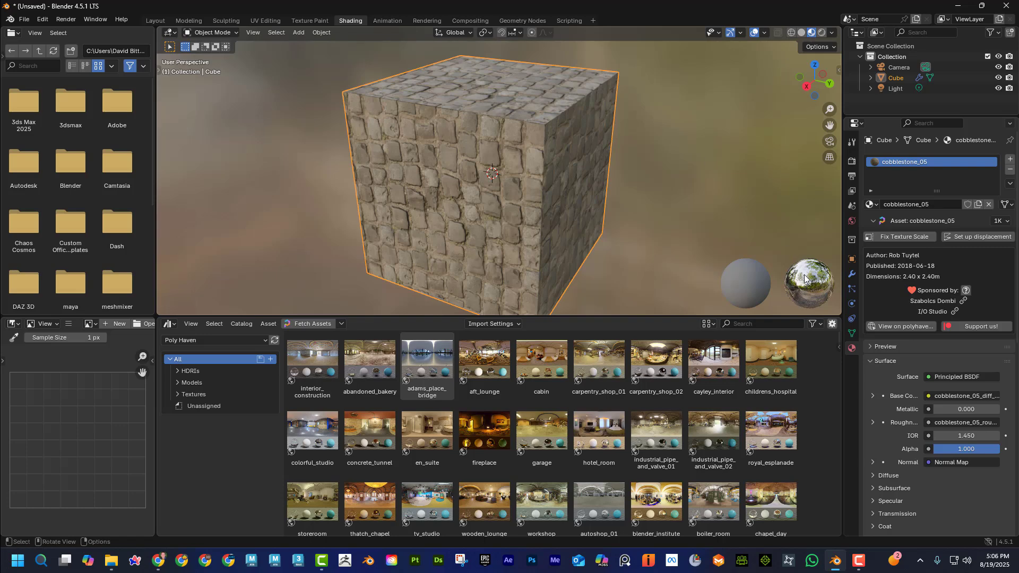
click(832, 33)
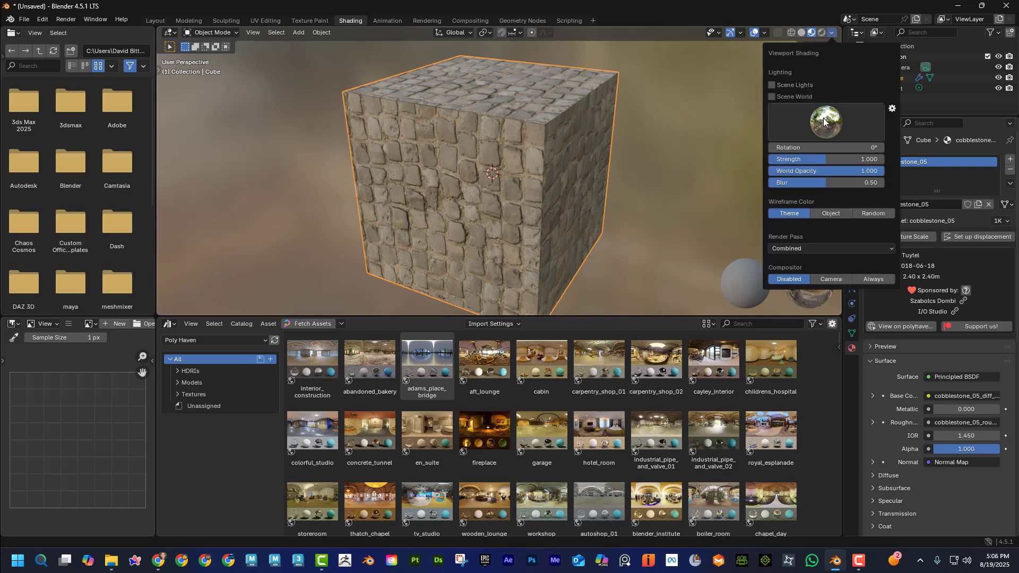
click(823, 121)
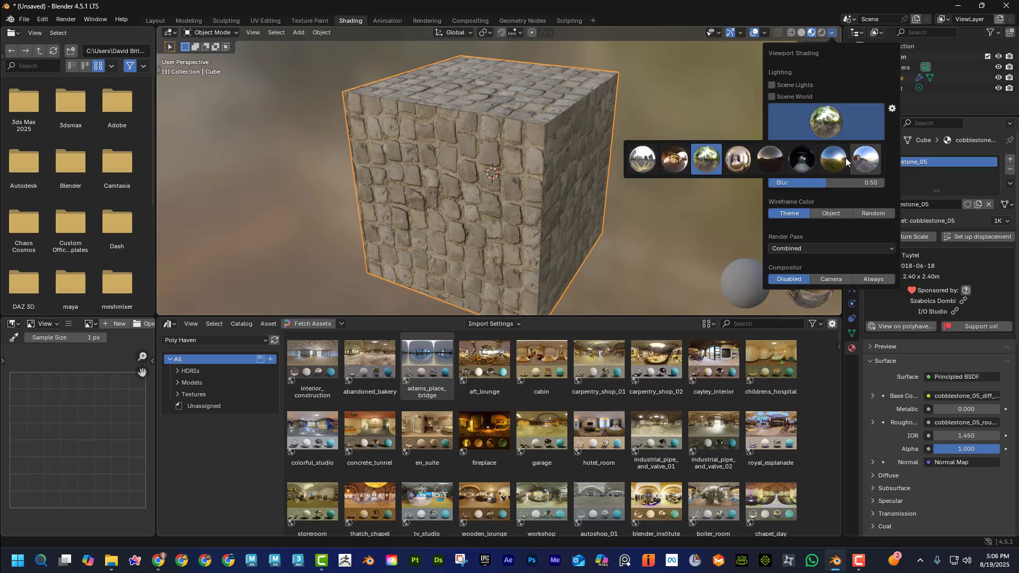
click(846, 161)
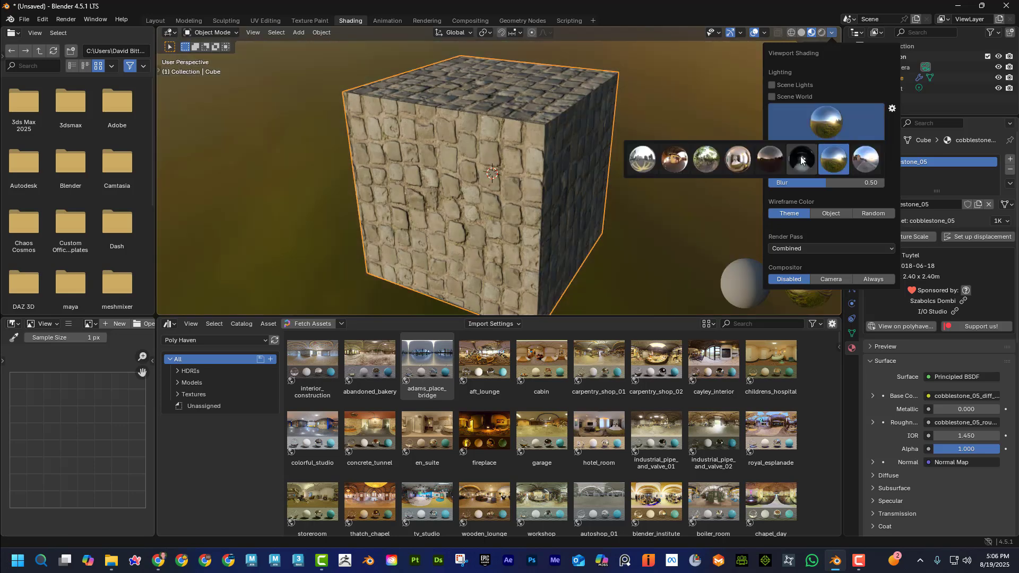
click(801, 159)
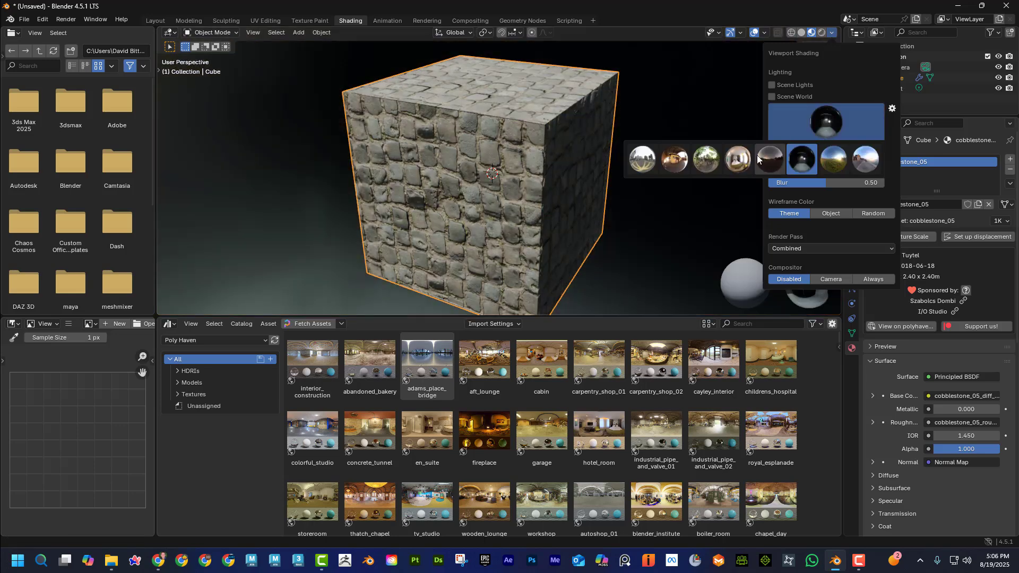
click(738, 159)
mouse_move(639, 171)
middle_down()
mouse_move(502, 151)
mouse_move(657, 149)
mouse_move(619, 115)
mouse_move(623, 164)
mouse_move(632, 168)
middle_up()
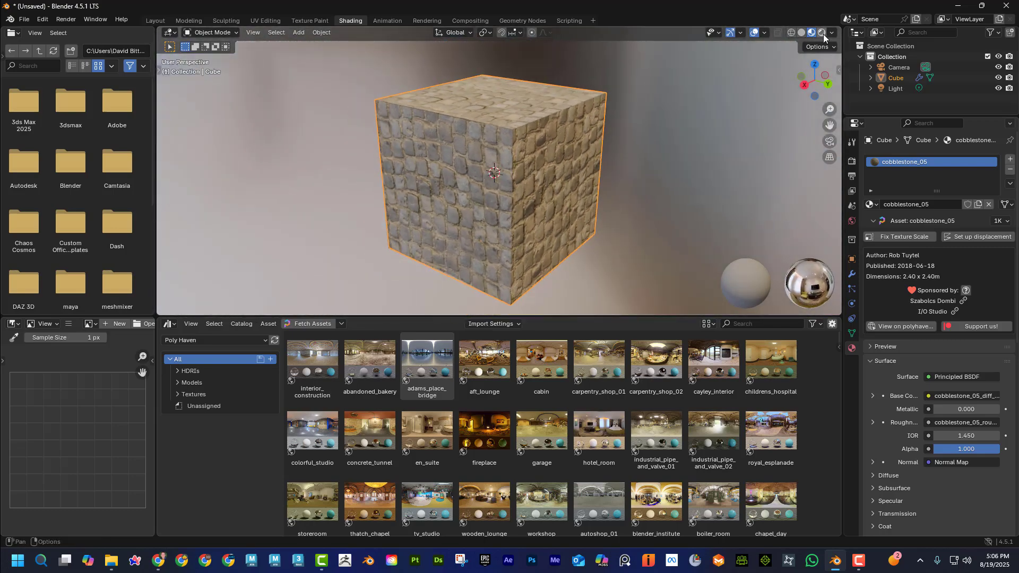
Step: Return the viewport to rendered shading and delete the scene's point light
click(822, 32)
scroll(567, 197, down, 6)
middle_drag(638, 190, 652, 173)
scroll(626, 148, down, 3)
click(567, 85)
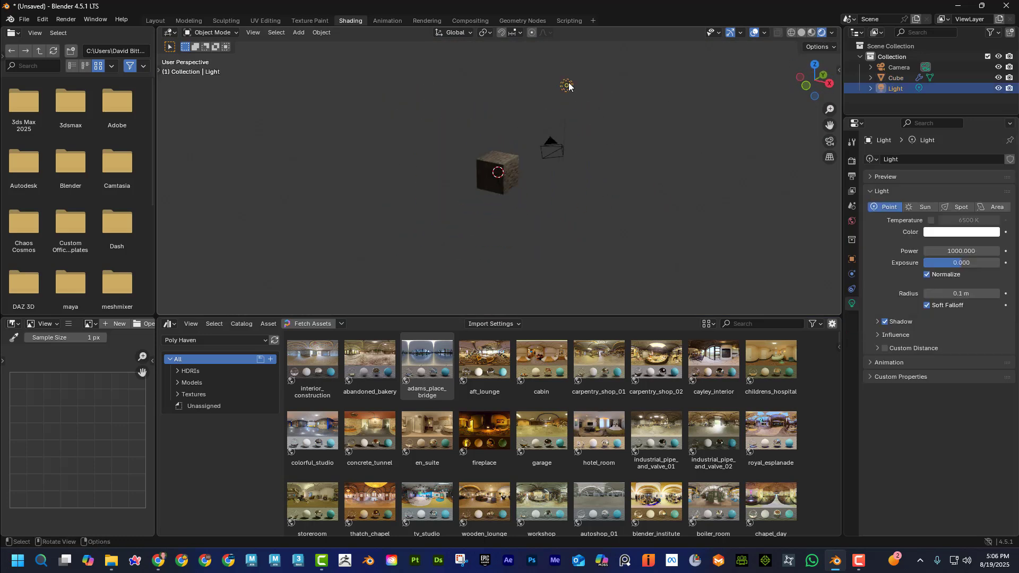
key(Delete)
scroll(525, 201, up, 8)
mouse_move(537, 205)
middle_down()
mouse_move(637, 190)
mouse_move(525, 200)
middle_up()
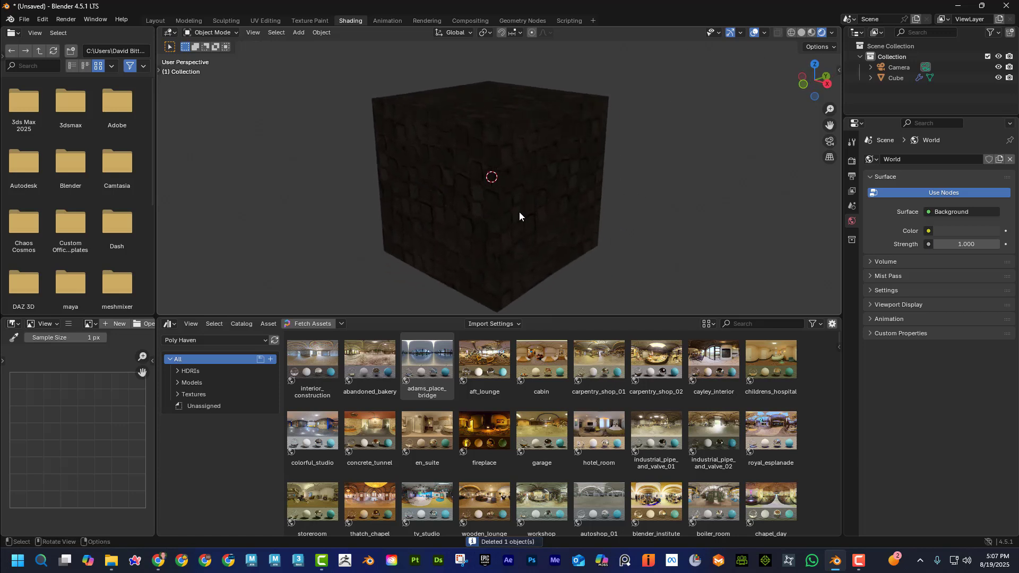
Step: Apply the Poly Haven colorful_studio HDRI as the scene's world and switch its resolution to 4K
drag(317, 431, 324, 199)
middle_drag(773, 99, 661, 138)
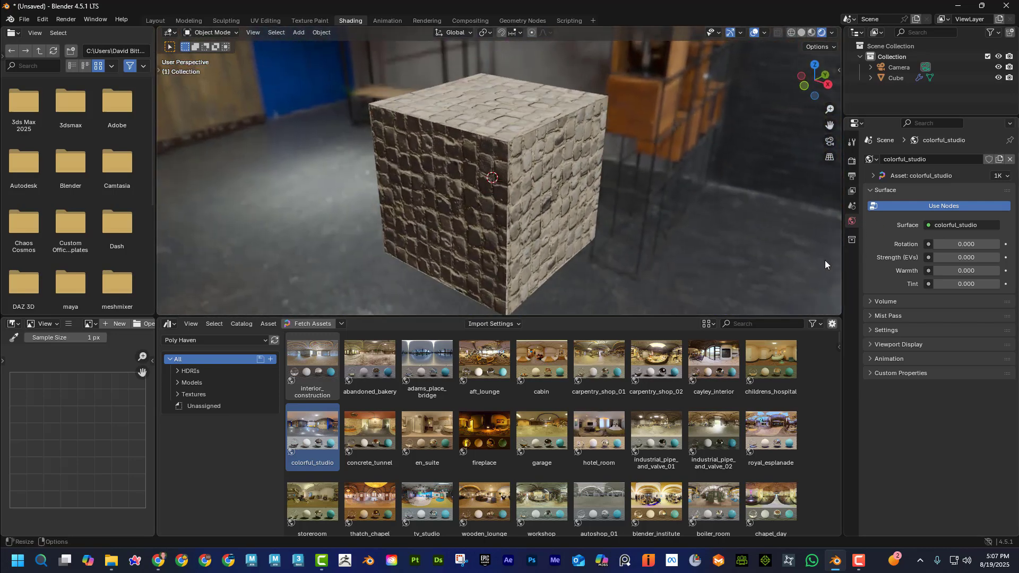
click(873, 175)
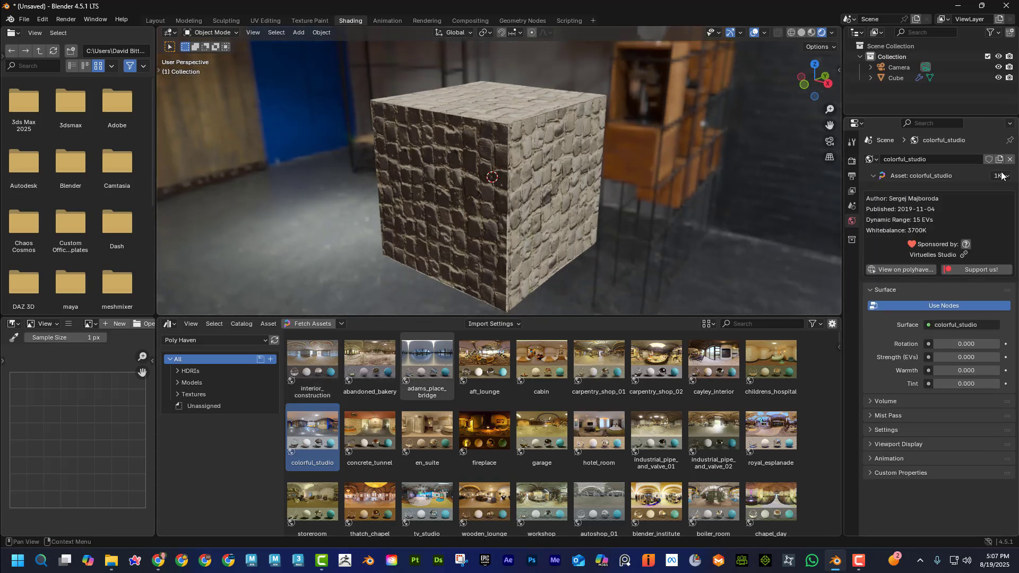
click(1002, 175)
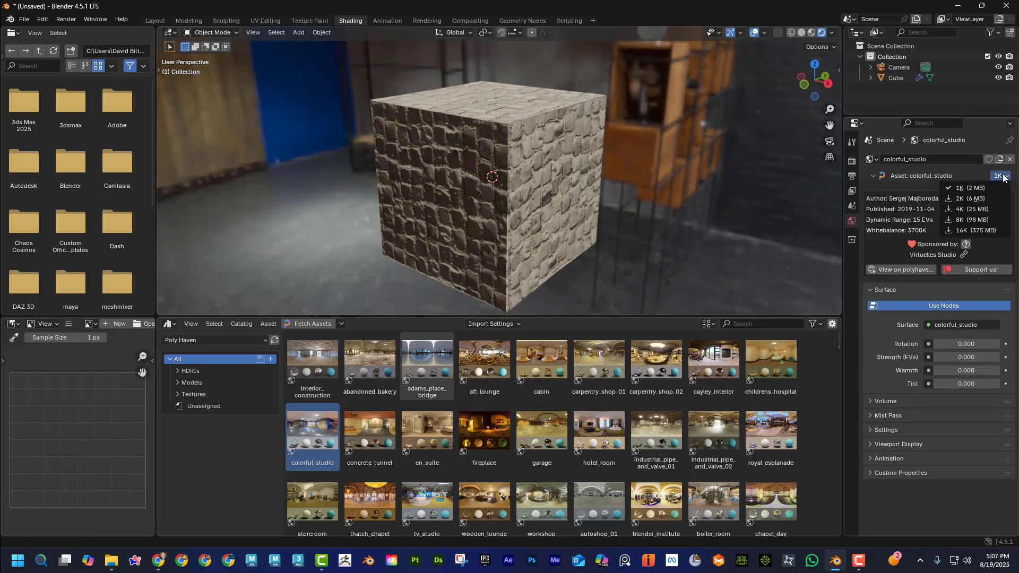
click(994, 209)
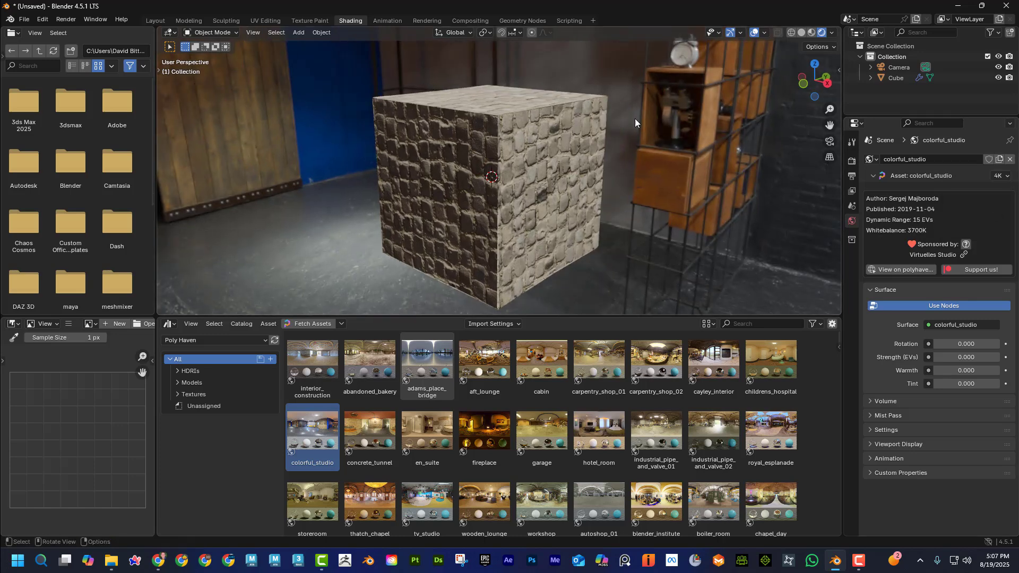
middle_drag(682, 103, 657, 152)
Step: Turn the Asset Browser area back into a Shader Editor and show the World nodes
click(170, 323)
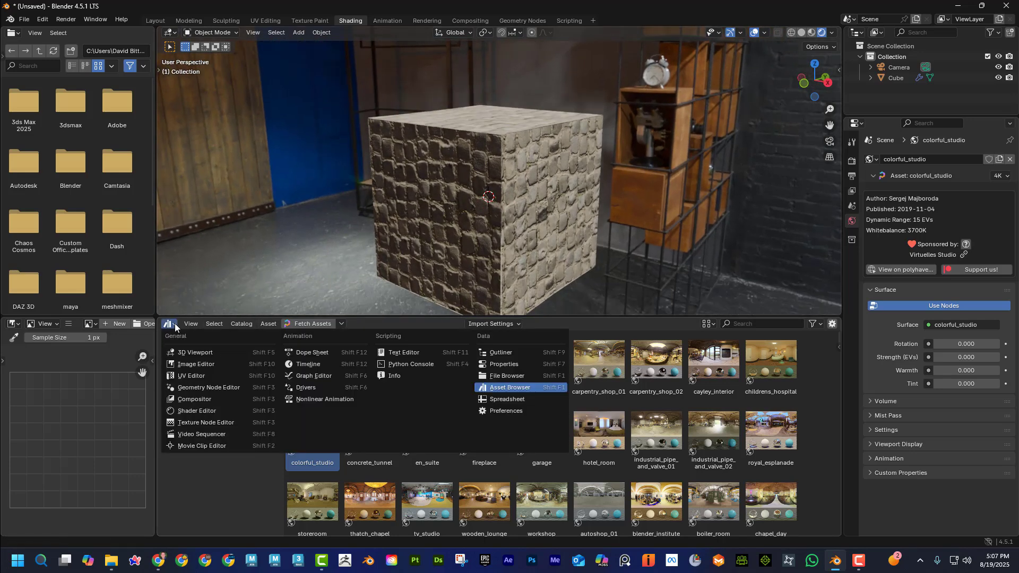
click(212, 409)
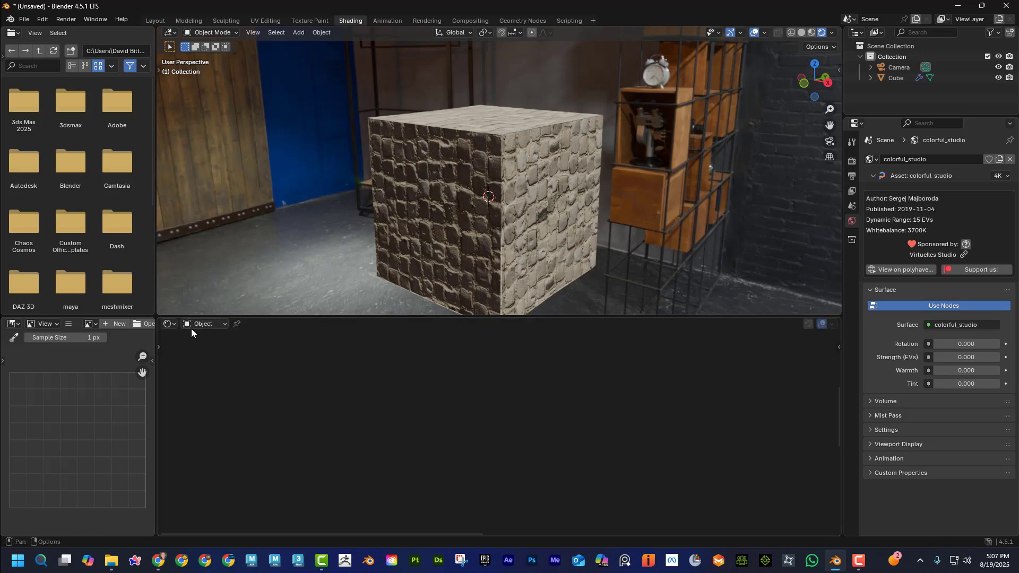
click(201, 324)
click(212, 362)
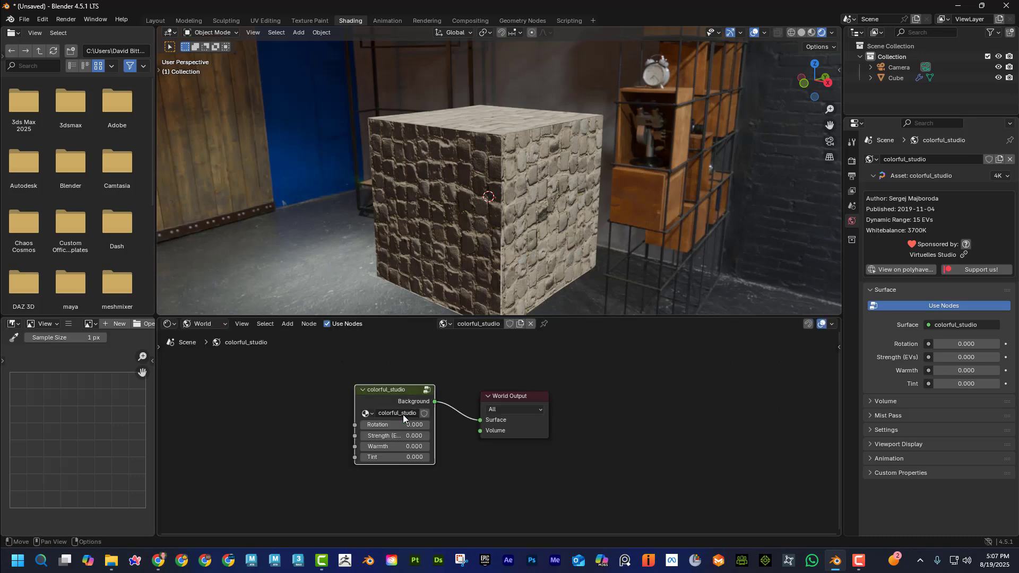
scroll(544, 449, up, 3)
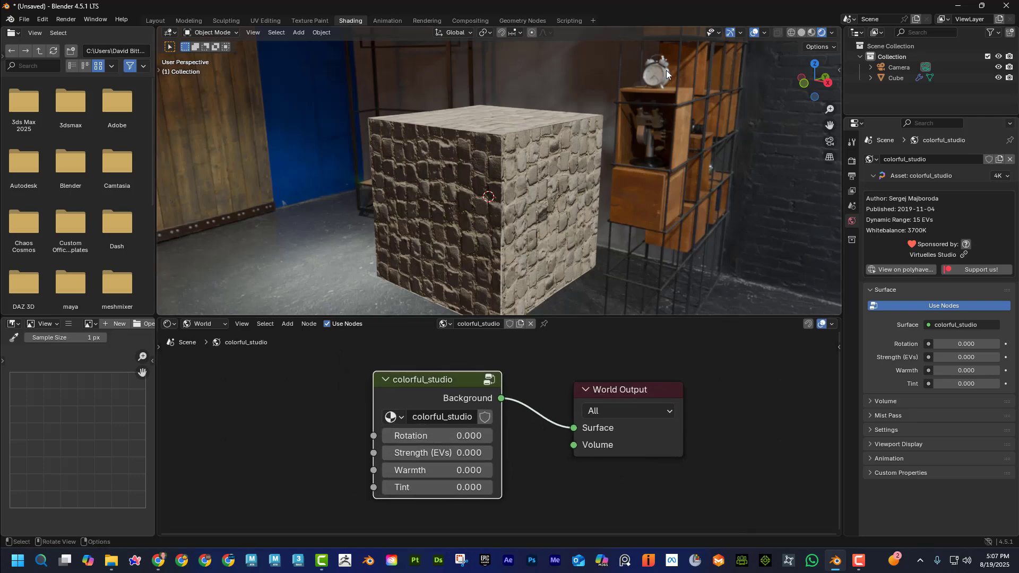
Step: Set the colorful_studio node's rotation to 65.6, and try its tint before resetting it to 0
drag(419, 436, 420, 470)
drag(398, 487, 451, 487)
key(BackSpace)
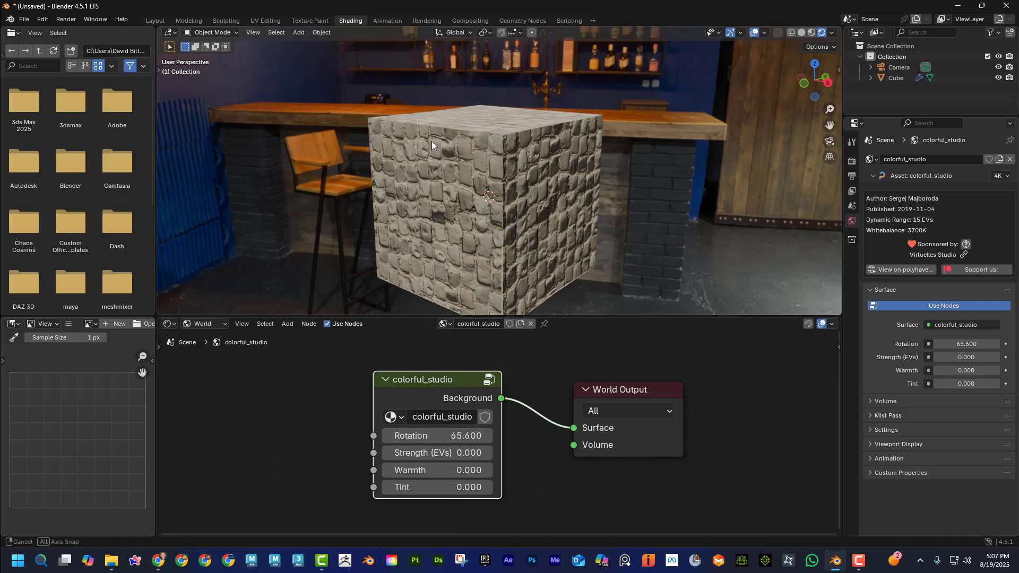
middle_drag(431, 141, 434, 161)
scroll(434, 160, down, 2)
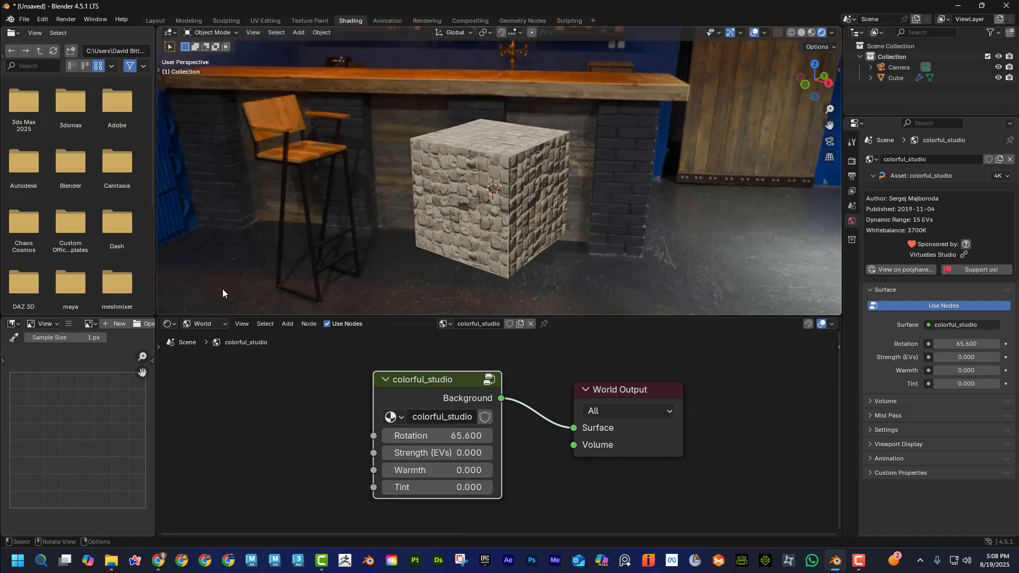
Step: Select the cube and turn the shader editor area back into an Asset Browser showing Poly Haven's Models catalog
click(509, 198)
mouse_move(547, 223)
middle_down()
mouse_move(570, 220)
mouse_move(557, 223)
middle_up()
click(197, 325)
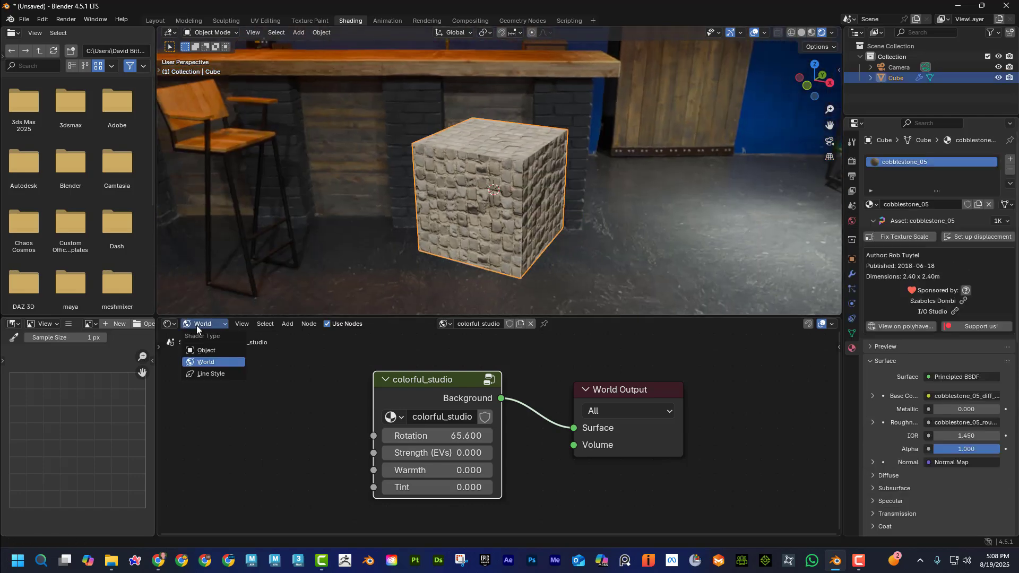
click(171, 323)
click(171, 323)
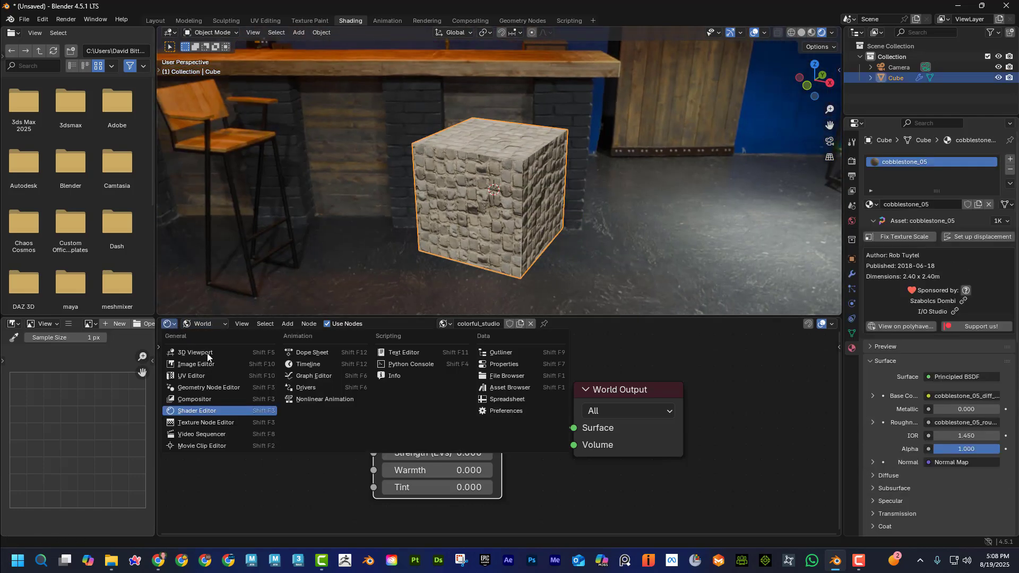
click(520, 386)
click(220, 381)
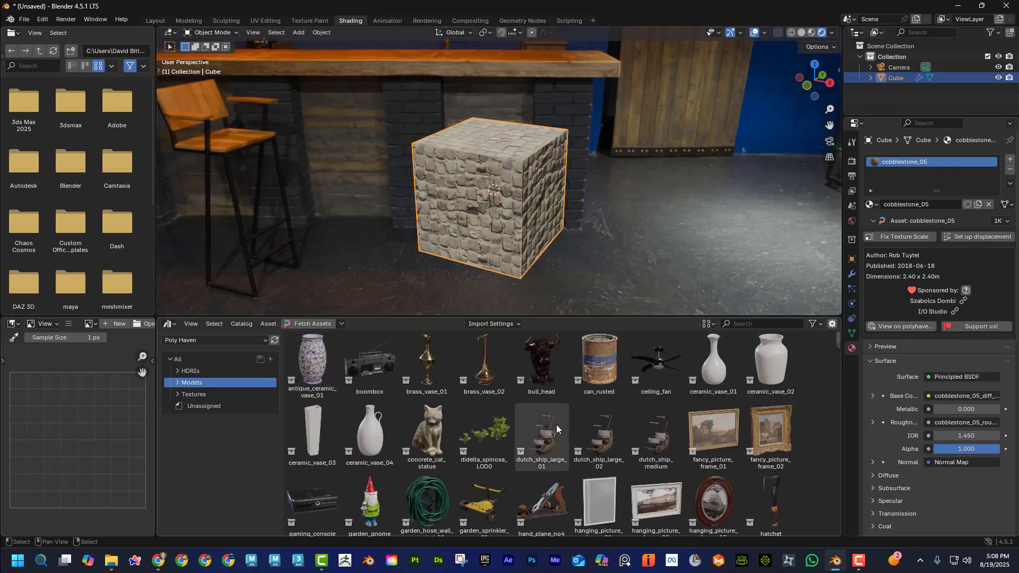
Step: Add the Poly Haven bull_head model to the scene in front of the bar and frame it in the viewport
drag(546, 370, 357, 233)
middle_drag(357, 233, 521, 194)
key(KP_Decimal)
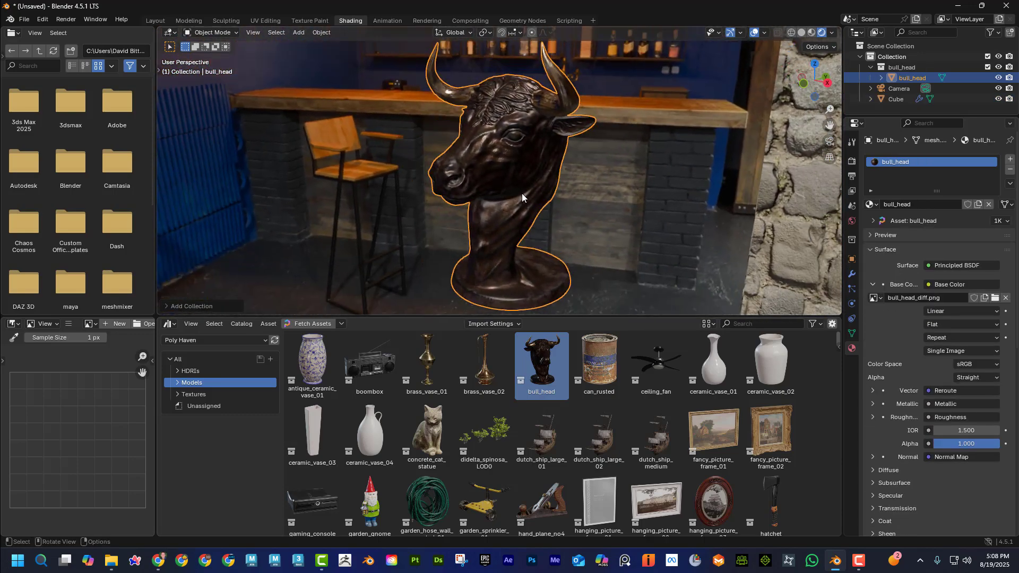
middle_drag(527, 148, 535, 148)
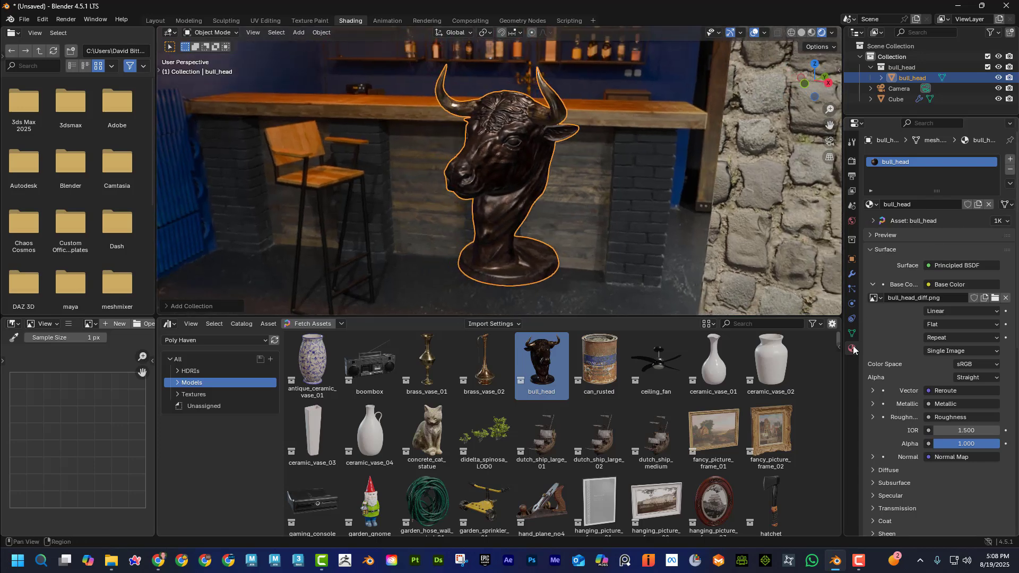
Step: Examine the bull_head material's resolution options and asset details, and check the object's modifiers
click(999, 222)
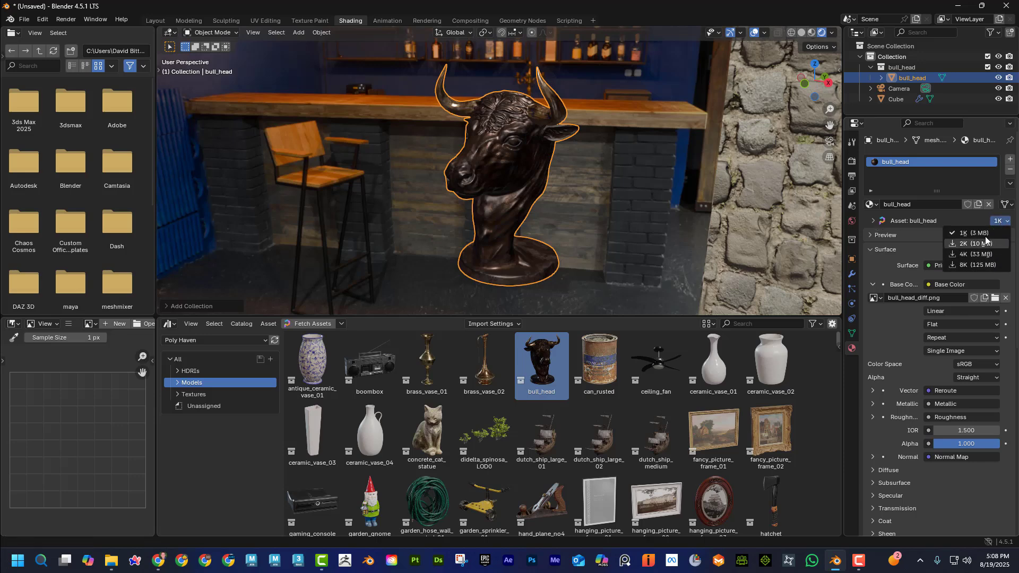
click(874, 220)
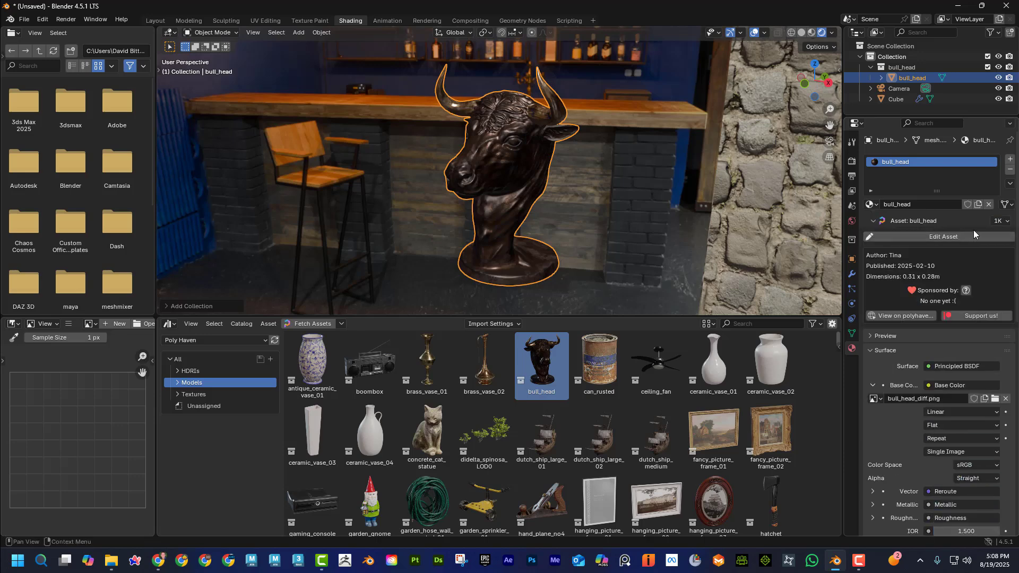
click(874, 221)
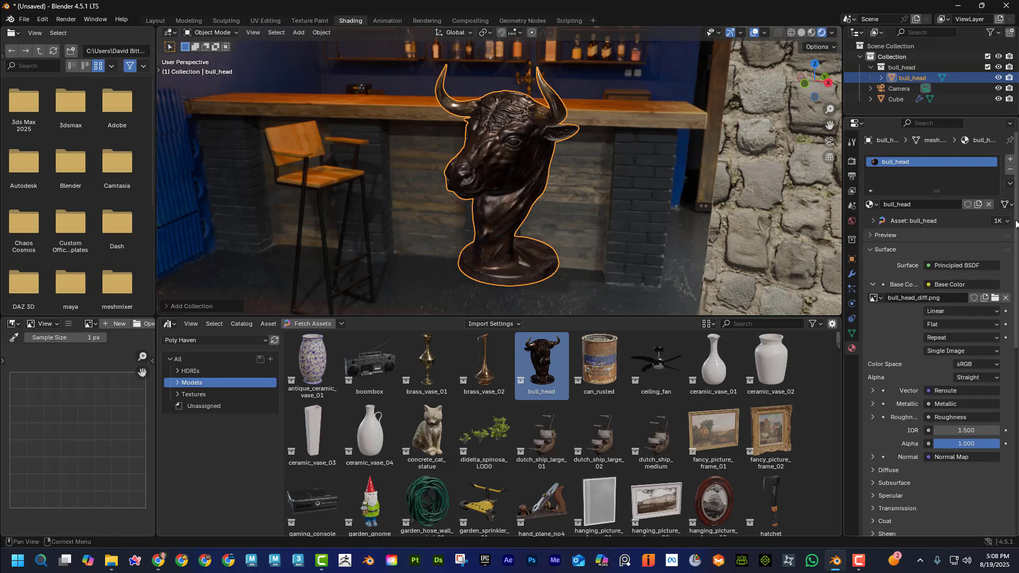
click(852, 274)
middle_drag(470, 172, 527, 186)
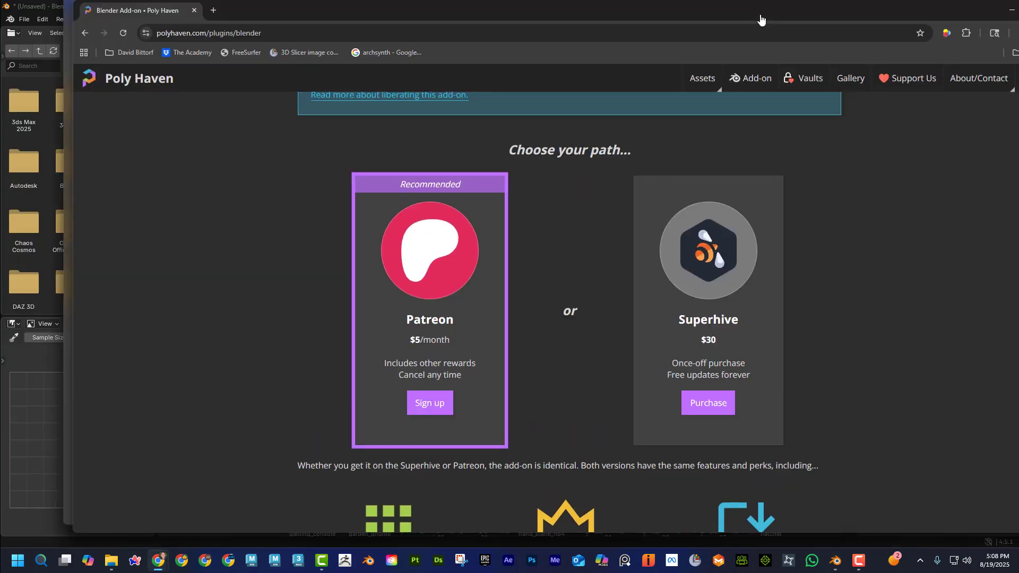
Step: Switch to the Poly Haven website in Chrome, browse its asset collections and open the Namaqualand collection
drag(665, 6, 664, 97)
click(930, 98)
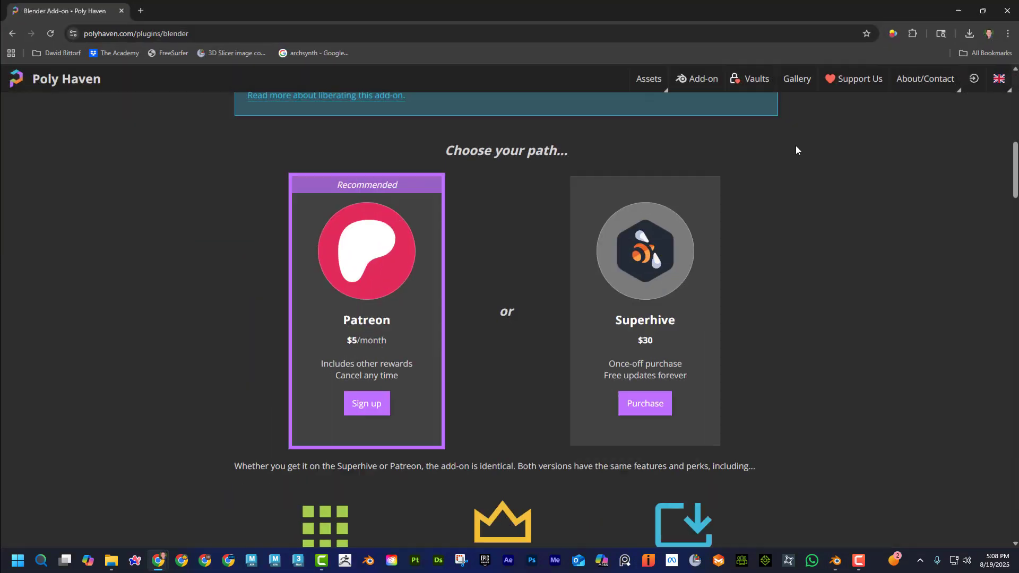
mouse_move(645, 80)
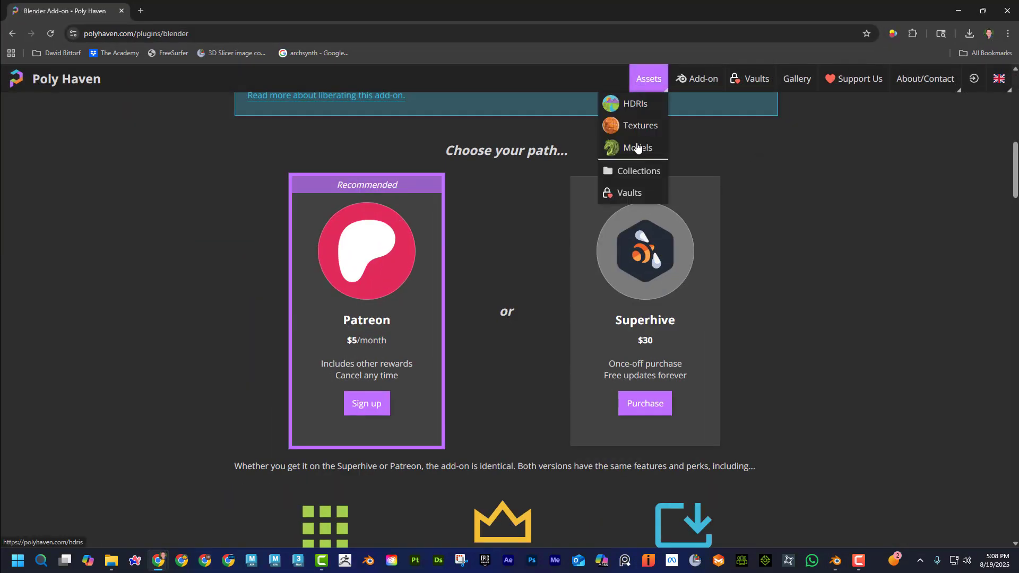
click(634, 175)
scroll(507, 315, down, 7)
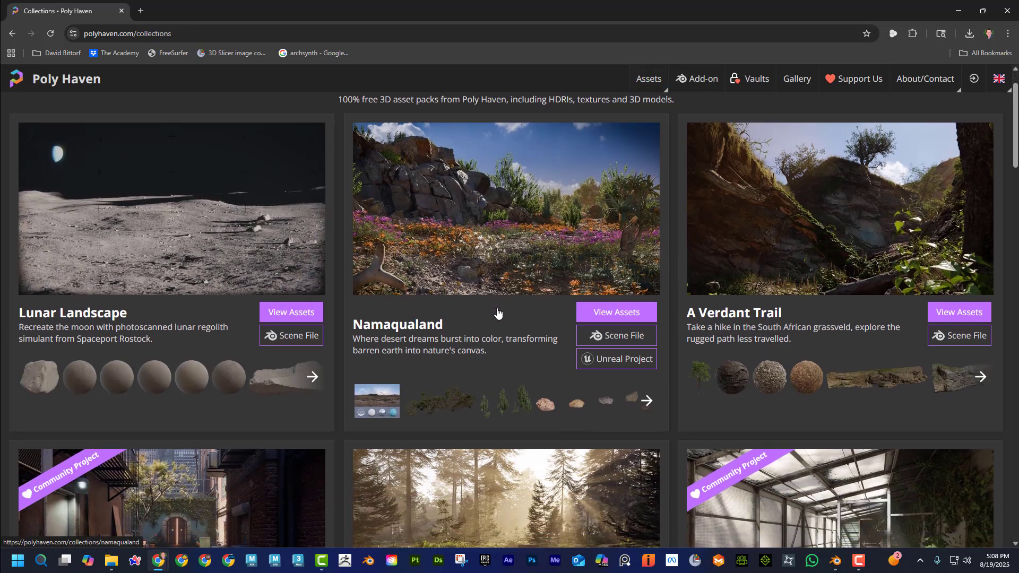
scroll(501, 308, up, 6)
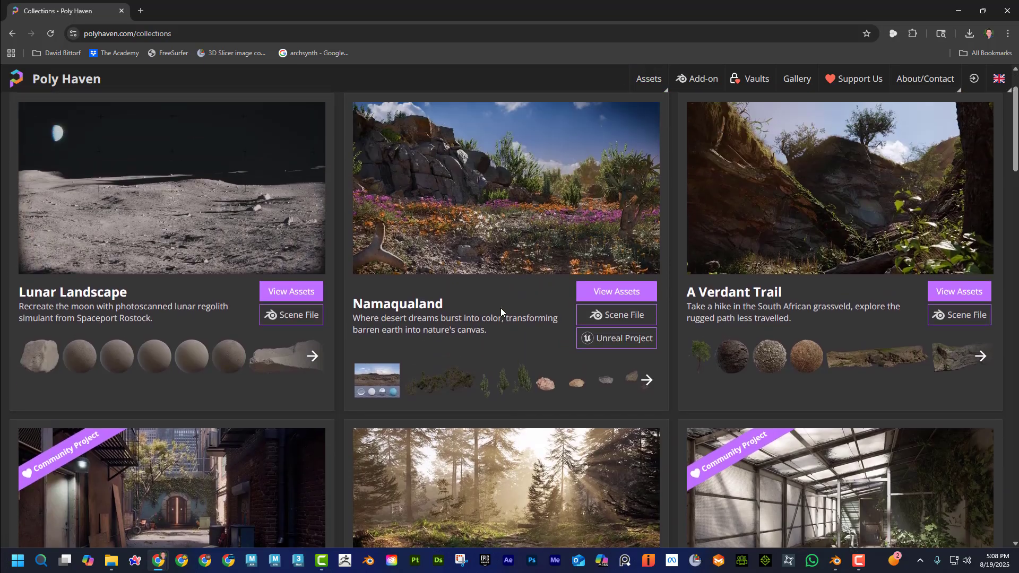
click(475, 236)
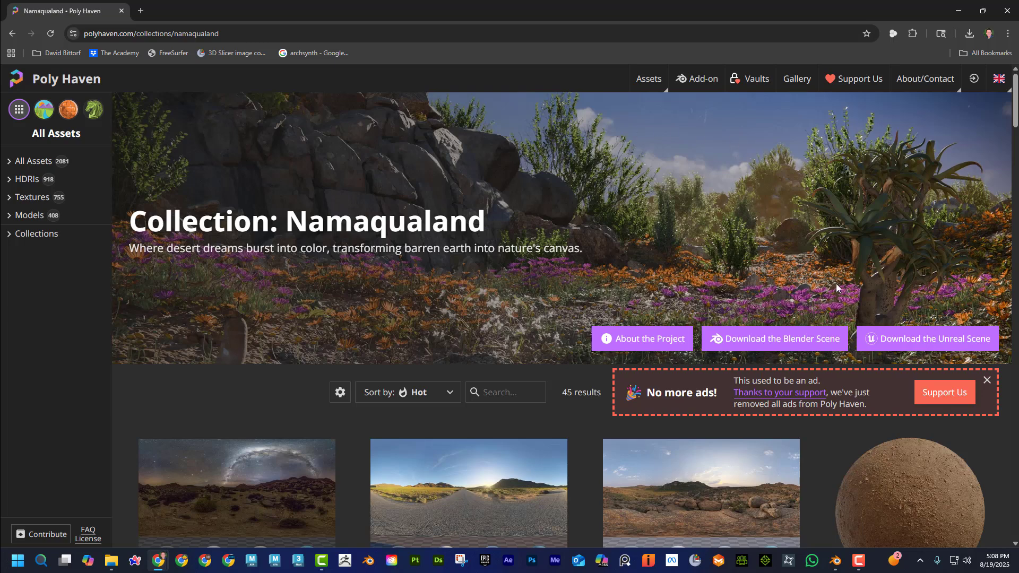
Step: Look through the HDRIs, textures and models of the Namaqualand collection, and return to Blender
scroll(803, 302, down, 10)
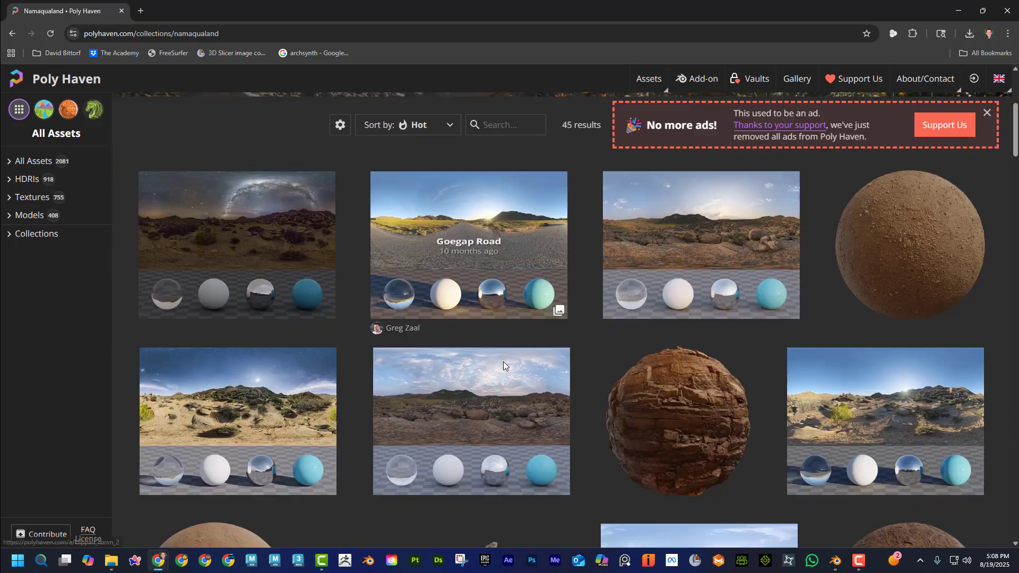
scroll(514, 352, down, 12)
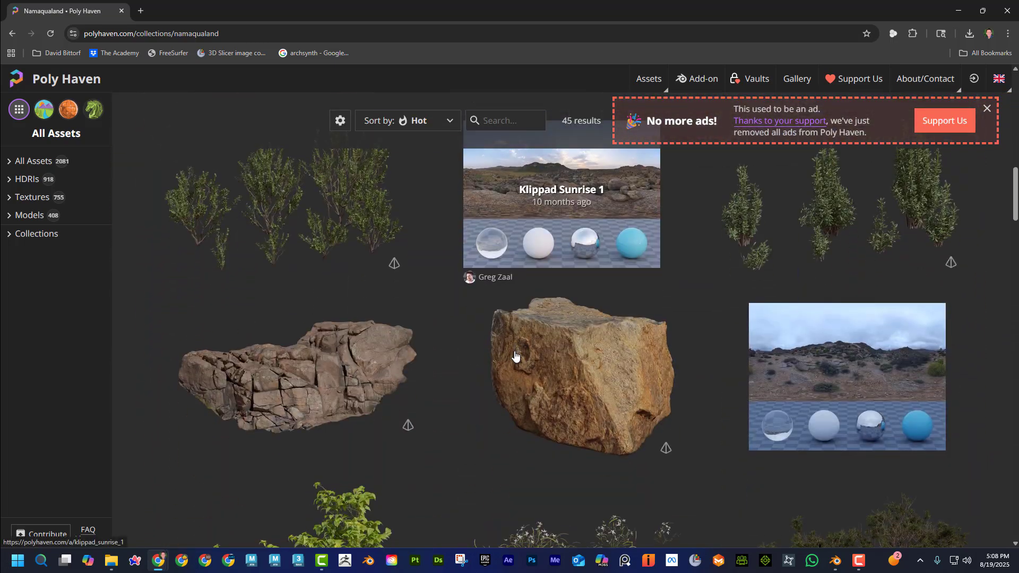
scroll(514, 351, down, 12)
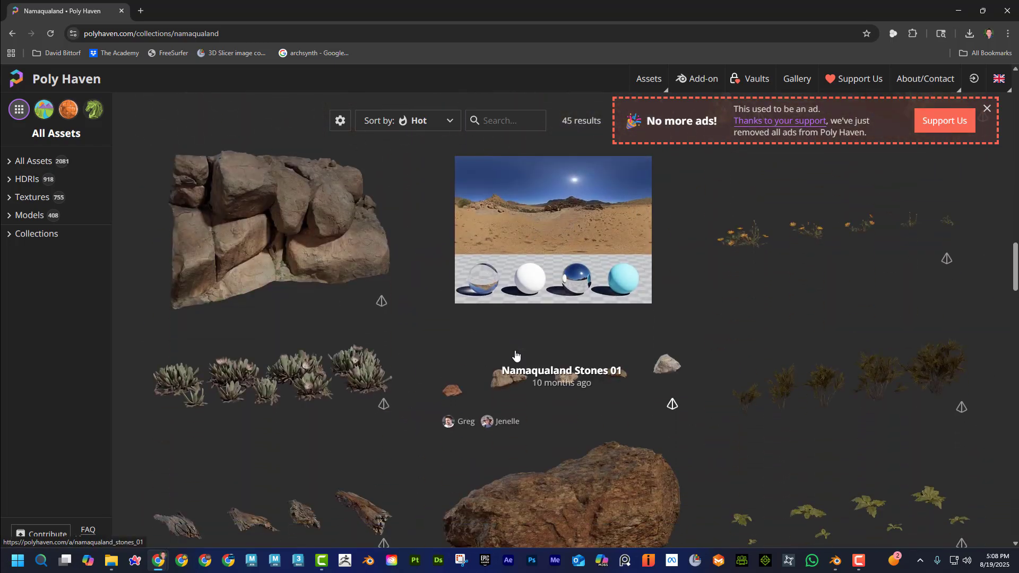
scroll(514, 359, down, 3)
scroll(515, 360, up, 10)
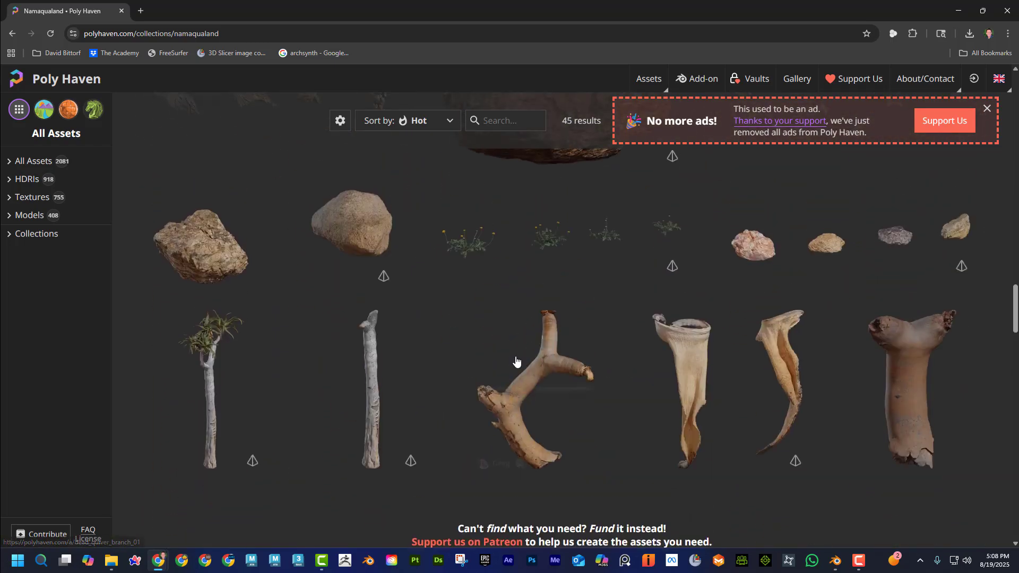
scroll(516, 359, up, 20)
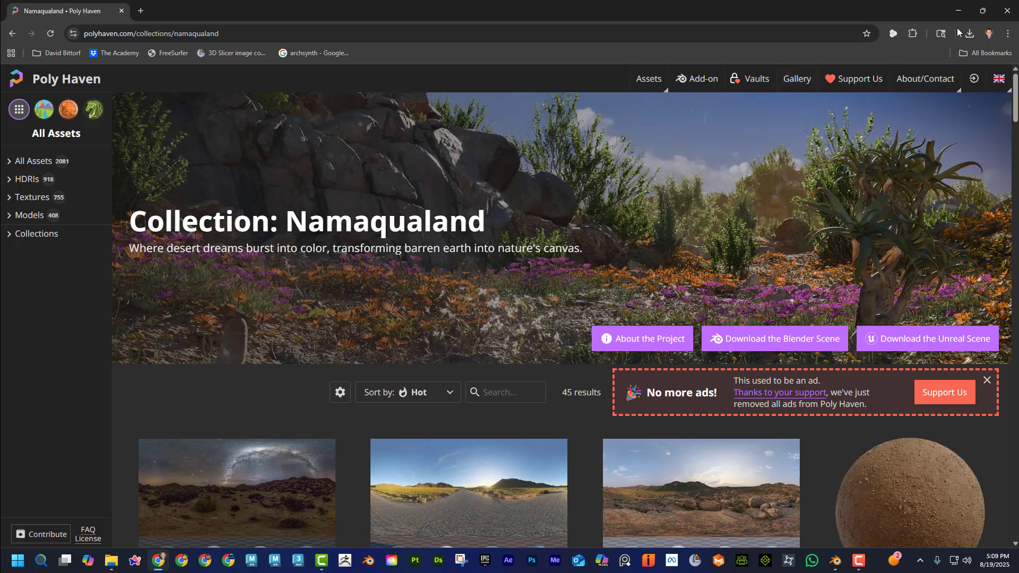
click(957, 10)
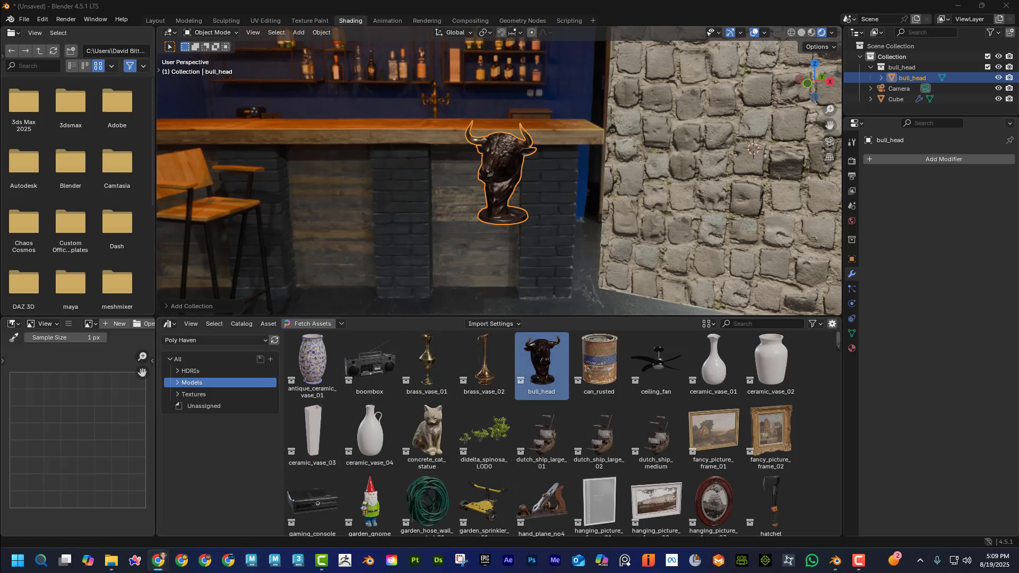
click(158, 560)
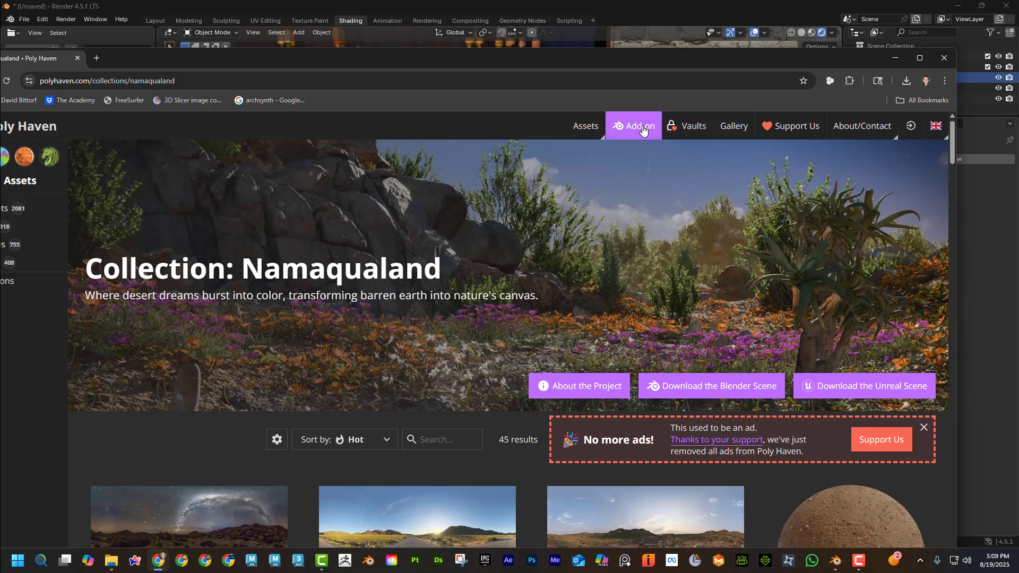
drag(670, 58, 675, 46)
key(alt+Tab)
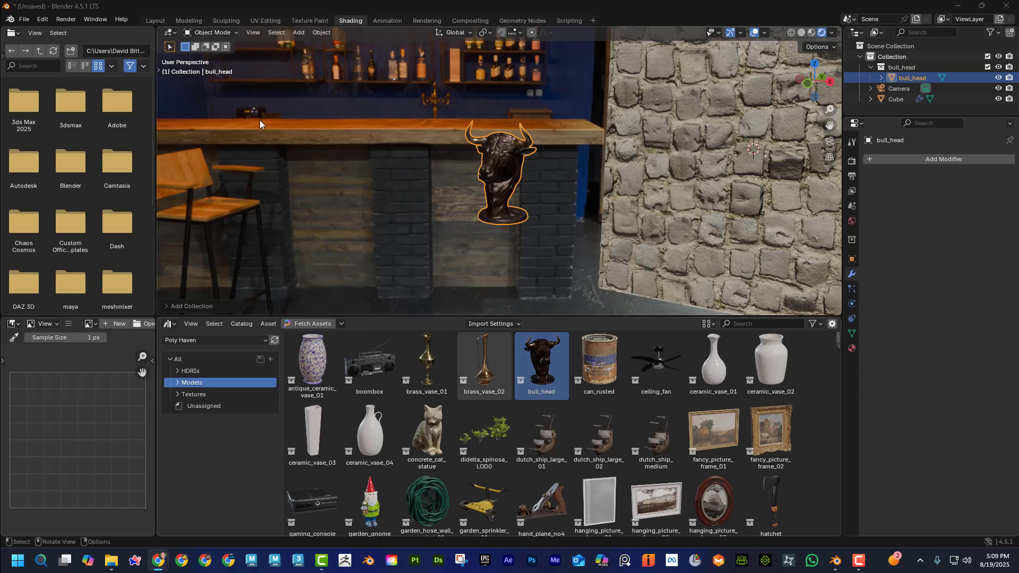
Step: Start a new file without saving the current scene, and enlarge the timeline area
click(24, 19)
mouse_move(38, 31)
click(170, 31)
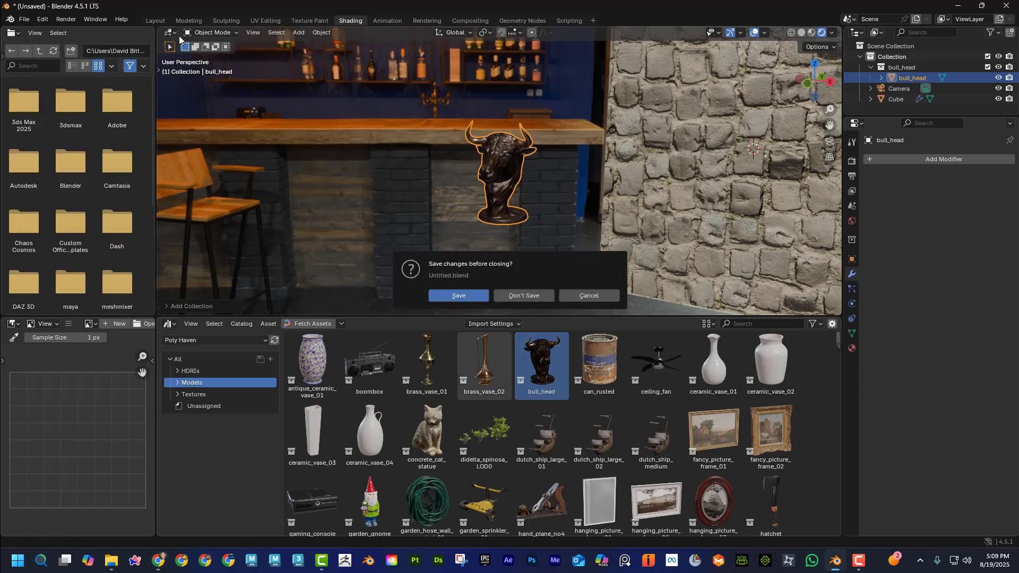
click(525, 291)
drag(267, 498, 268, 445)
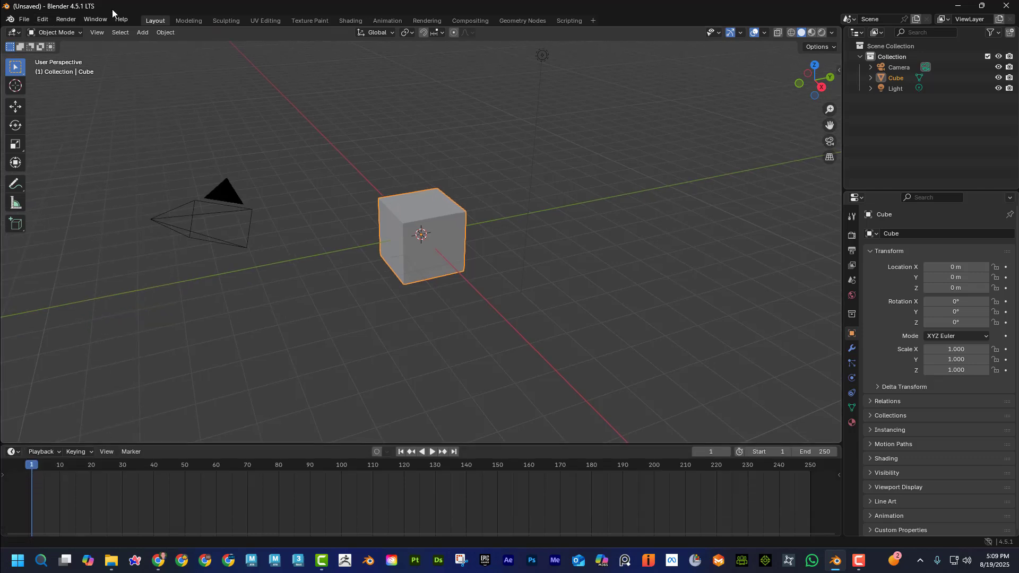
Step: Switch to File Explorer, examine the Poly Haven folder and new-item options in D:\LessonFiles\Blender, and close the window
click(112, 561)
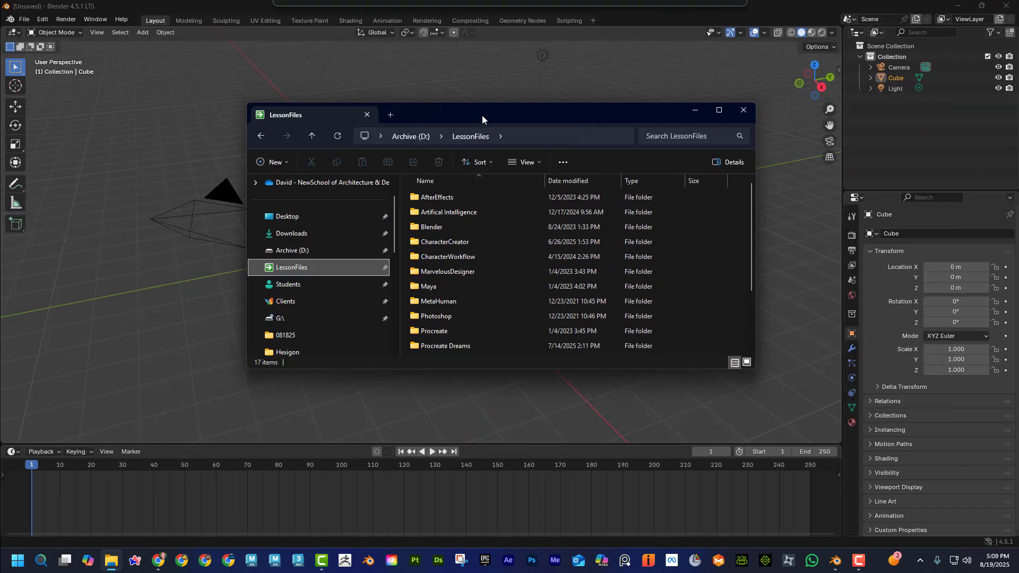
drag(482, 116, 483, 127)
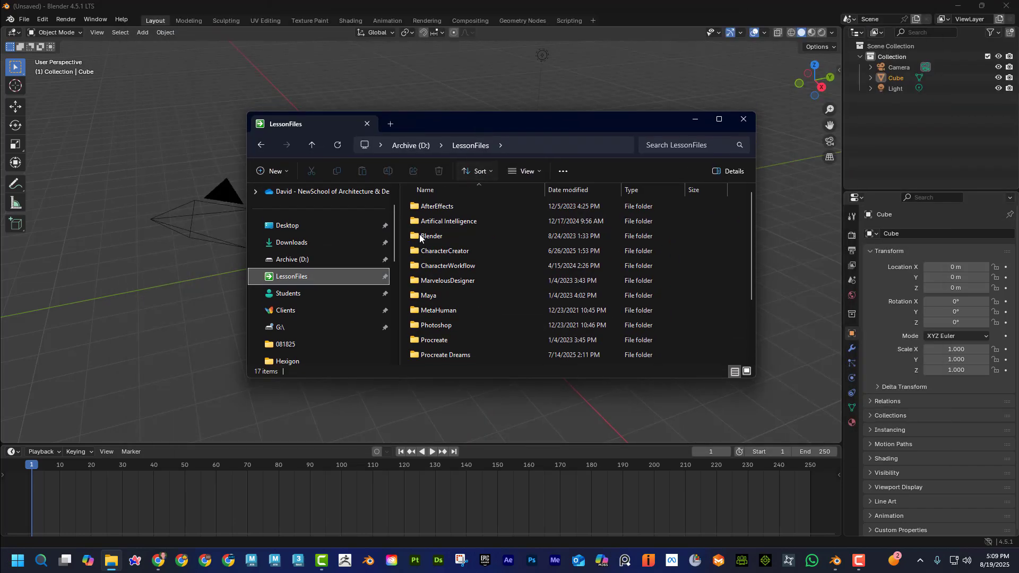
double_click(432, 237)
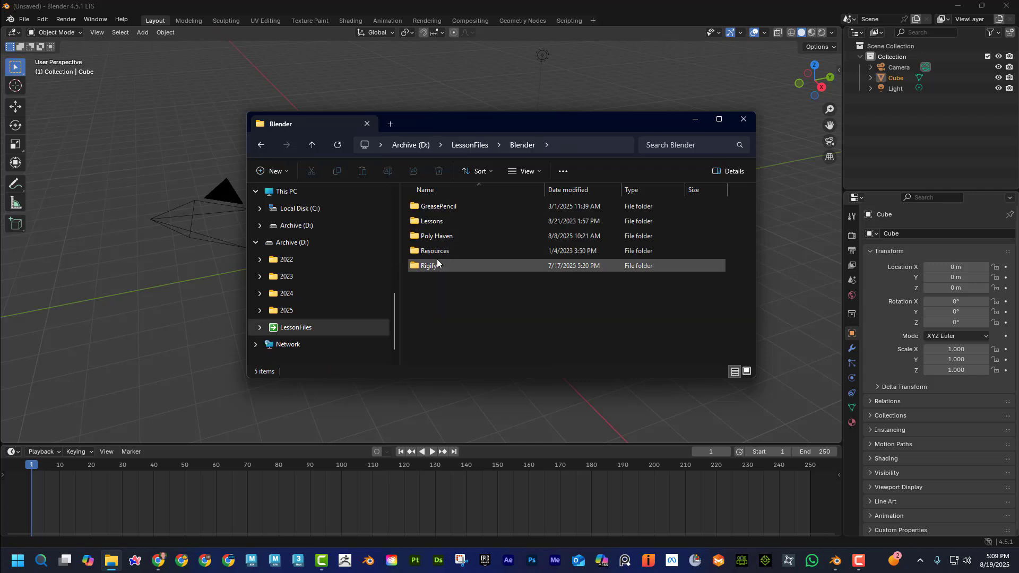
right_click(446, 304)
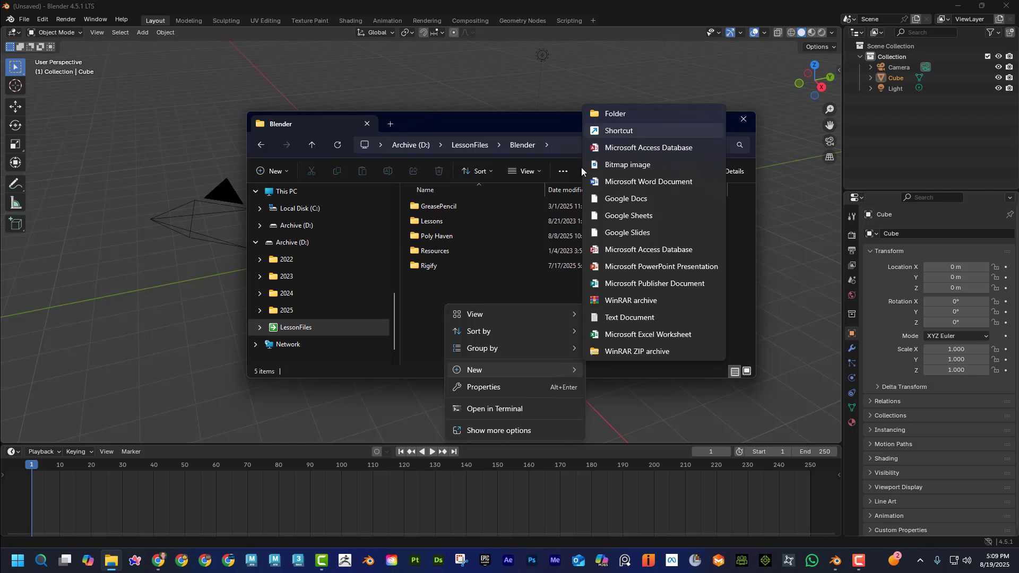
click(443, 268)
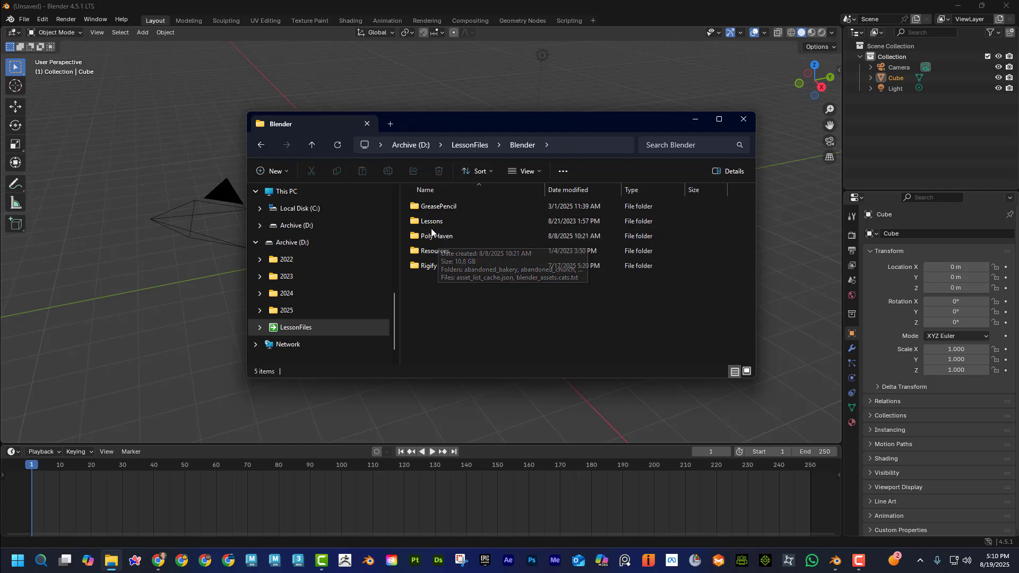
click(744, 118)
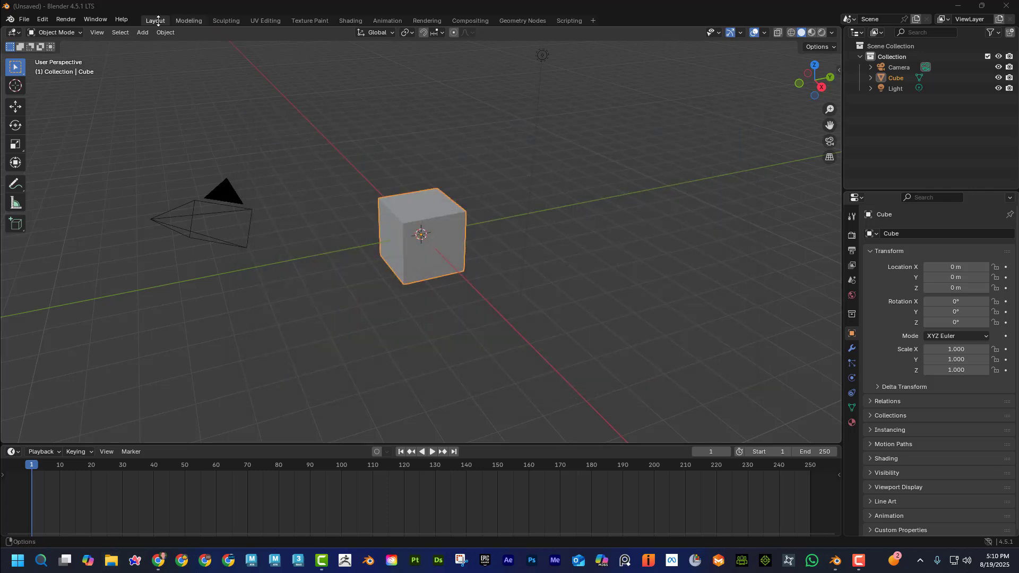
Step: Open the Preferences at the File Paths asset libraries and move the window over the viewport
click(43, 20)
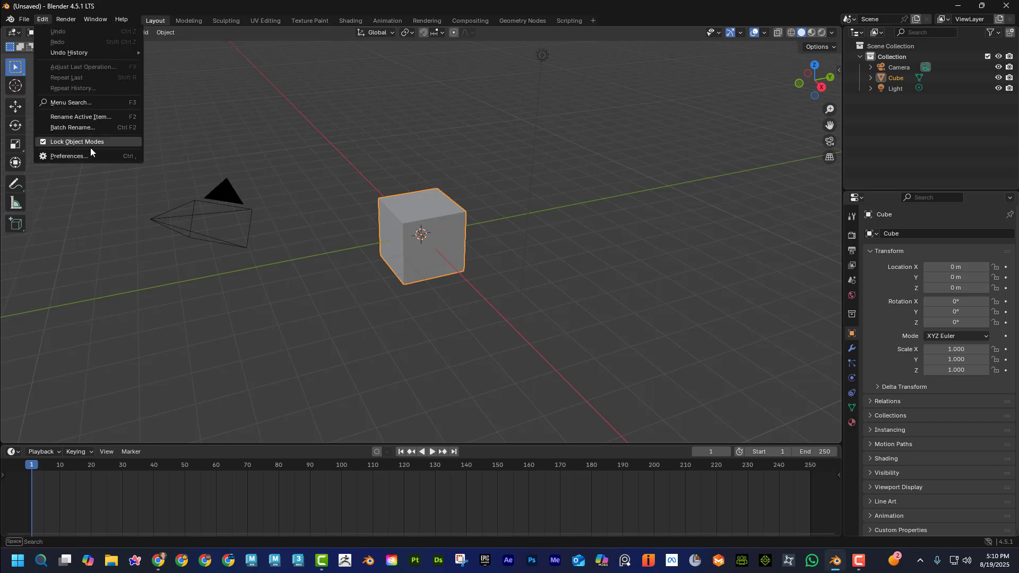
click(69, 156)
drag(225, 14, 495, 98)
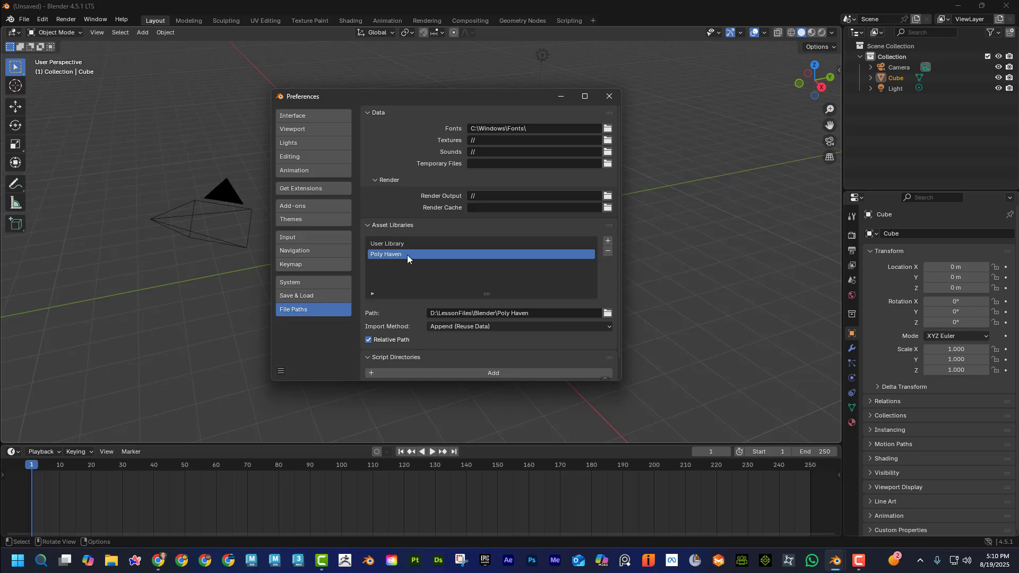
Step: Try adding an asset library by browsing to D:\LessonFiles\Blender, and cancel the folder selection
click(607, 240)
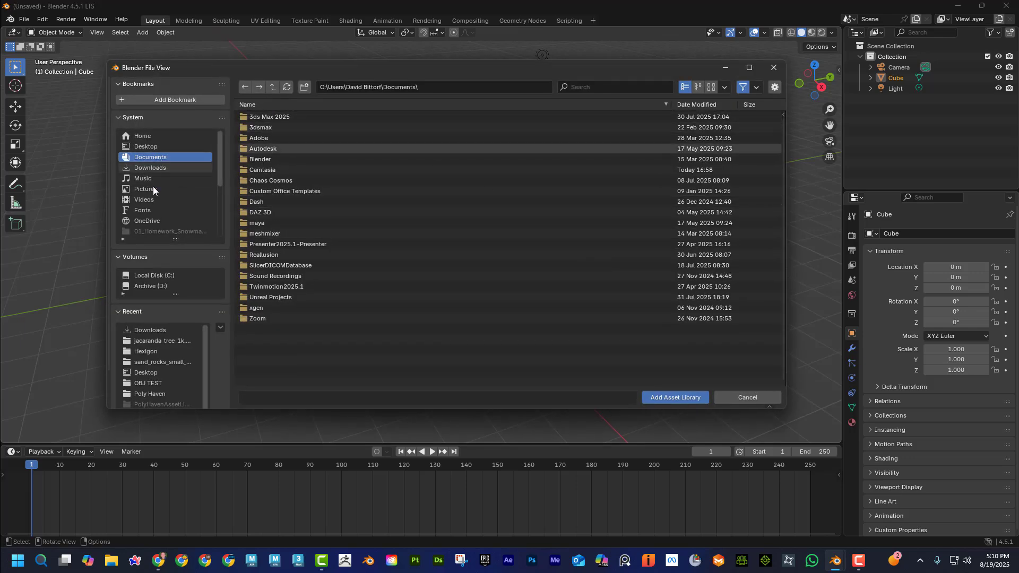
scroll(154, 199, down, 5)
click(161, 211)
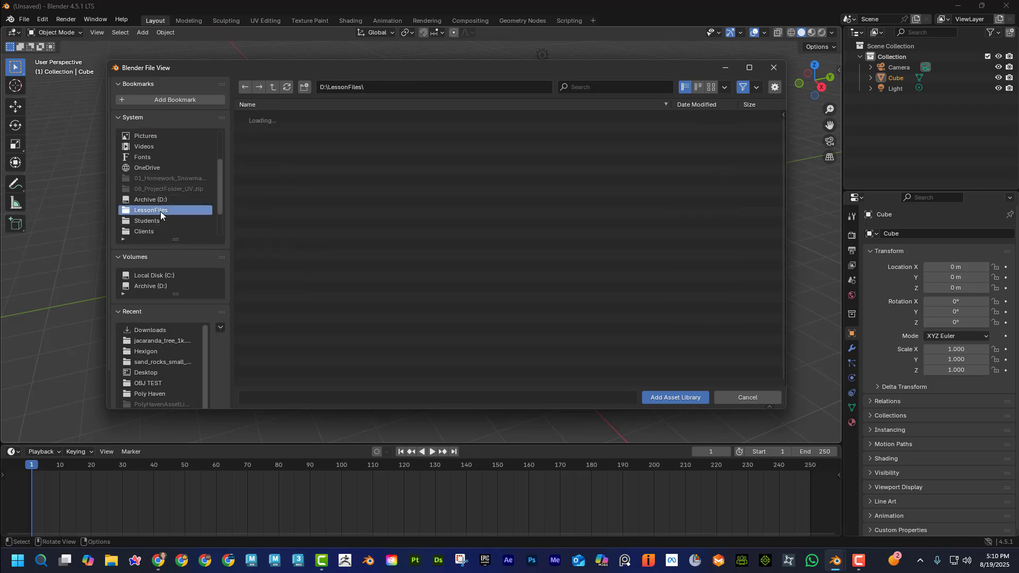
double_click(268, 139)
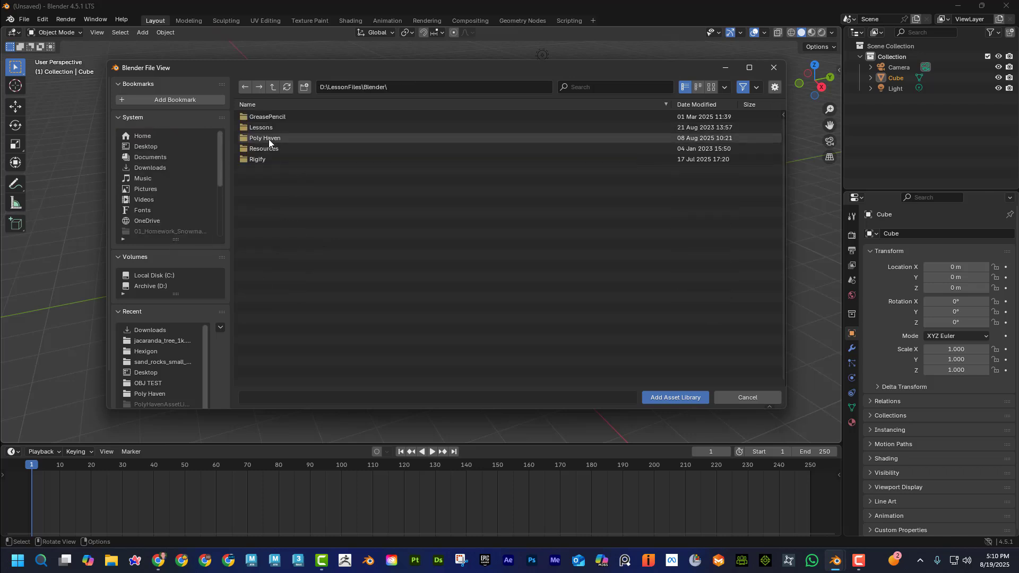
click(752, 397)
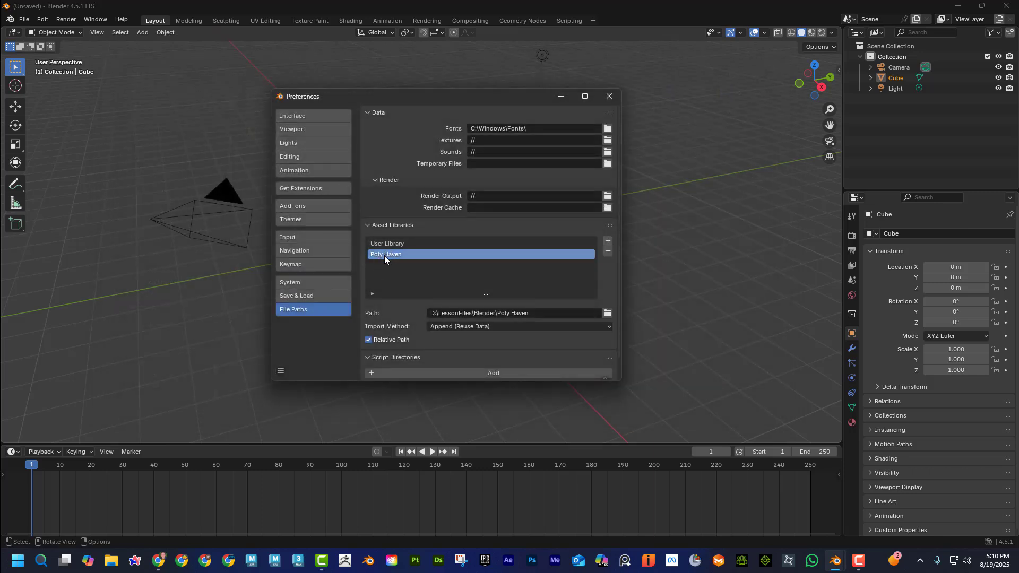
Step: Review the Poly Haven asset library's path and import method, and close the Preferences
scroll(497, 321, down, 1)
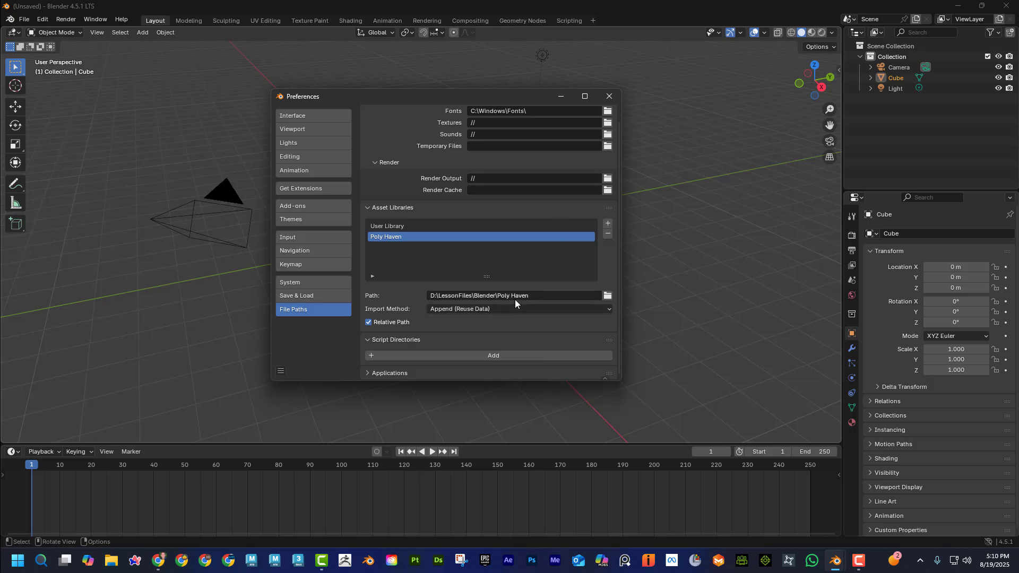
click(611, 96)
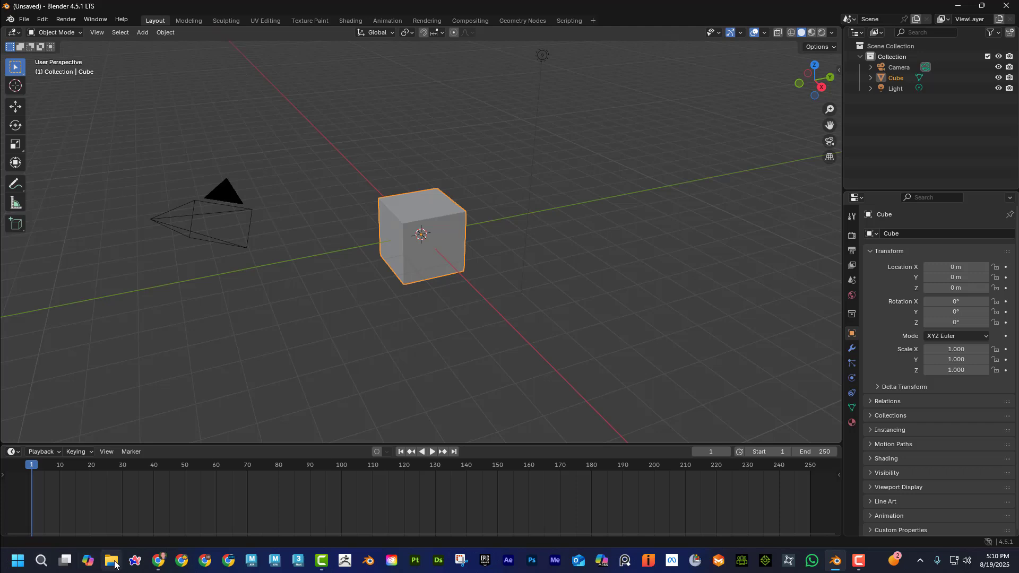
Step: Enlarge the timeline area, turn it into an Asset Browser showing the Poly Haven library, and select the adams_place_bridge HDRI
drag(106, 443, 147, 354)
click(13, 354)
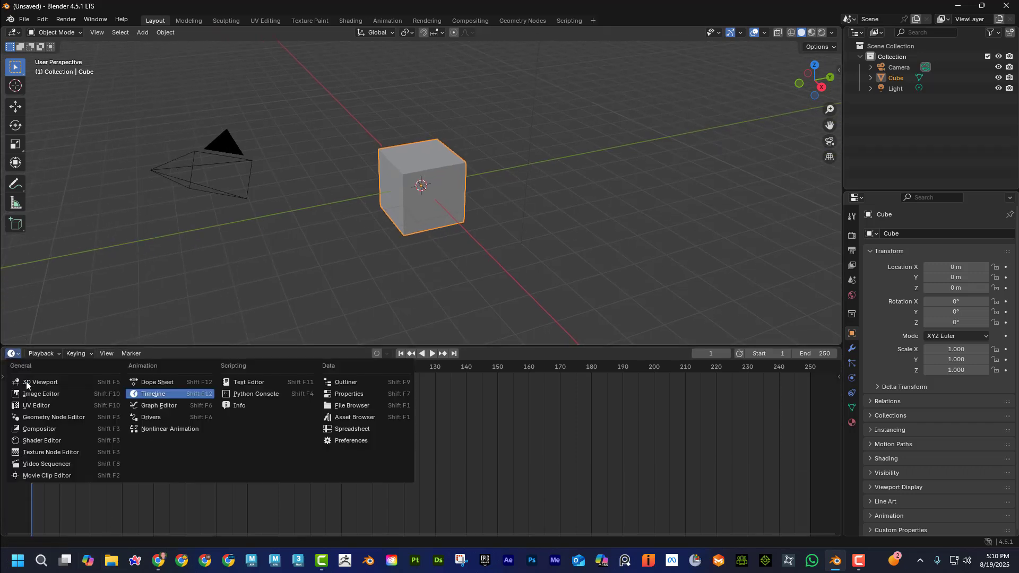
click(355, 417)
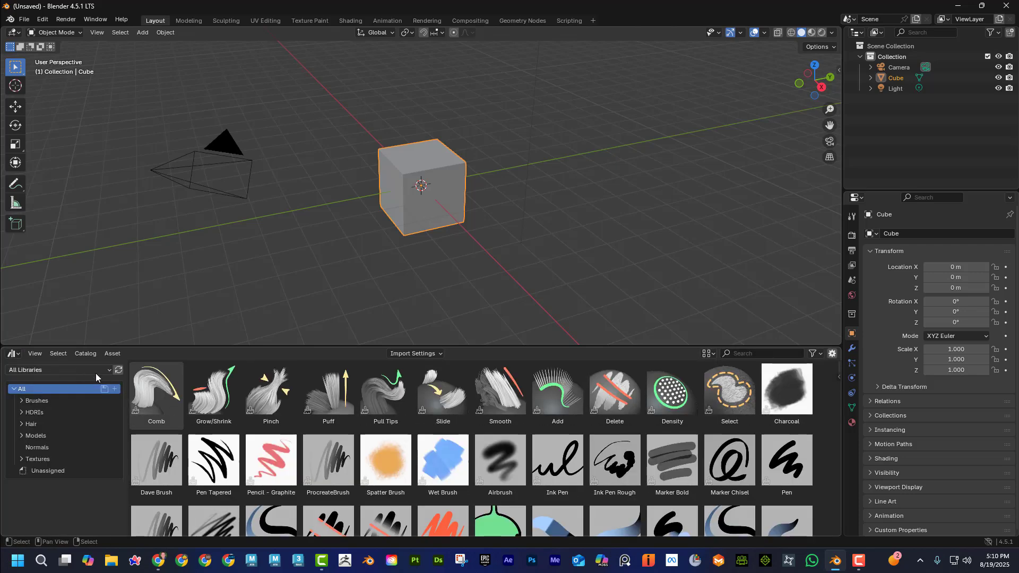
click(99, 368)
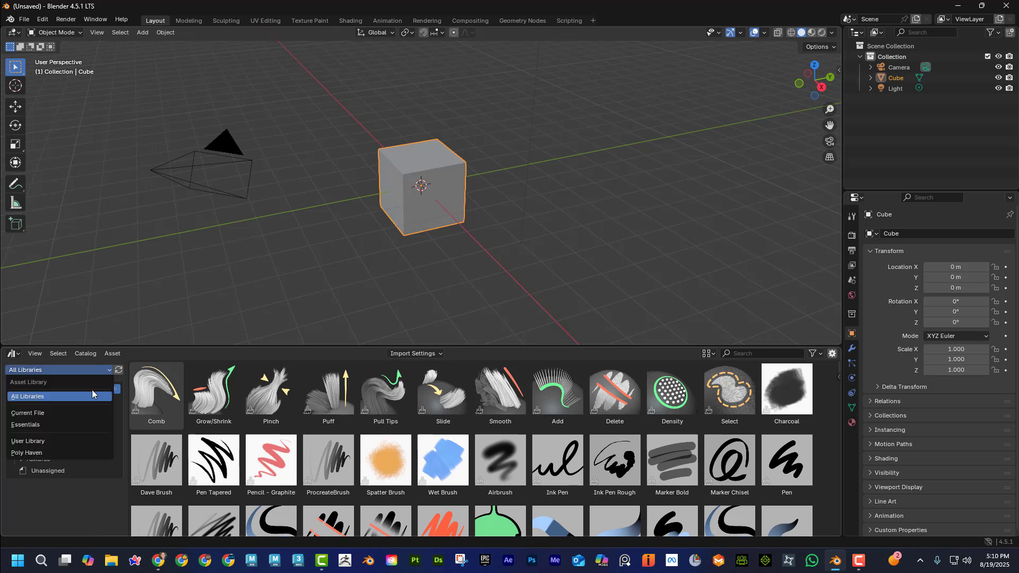
click(26, 453)
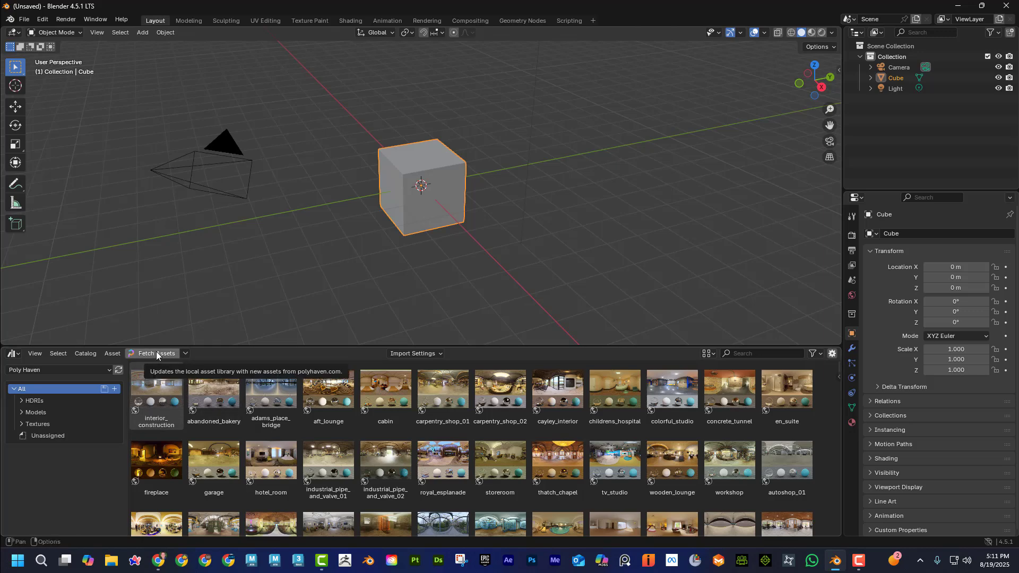
click(271, 382)
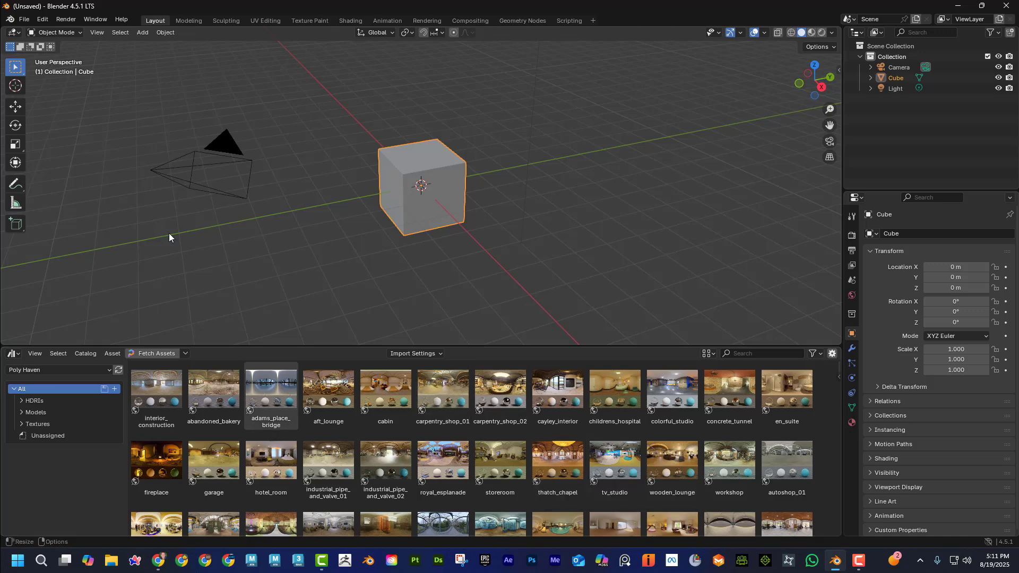
Step: Reduce the height of the Asset Browser area to give the 3D viewport more room
click(24, 21)
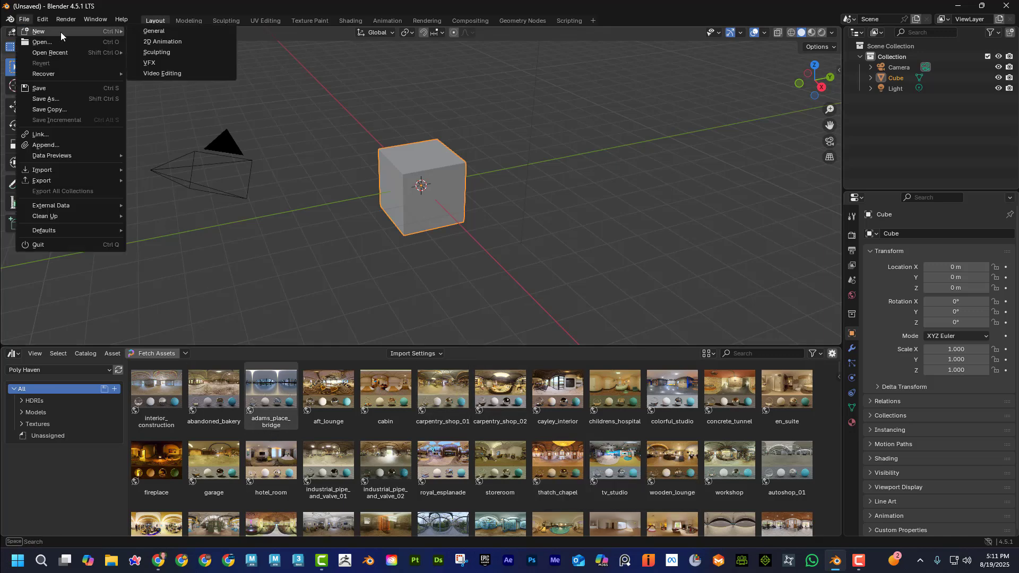
click(18, 355)
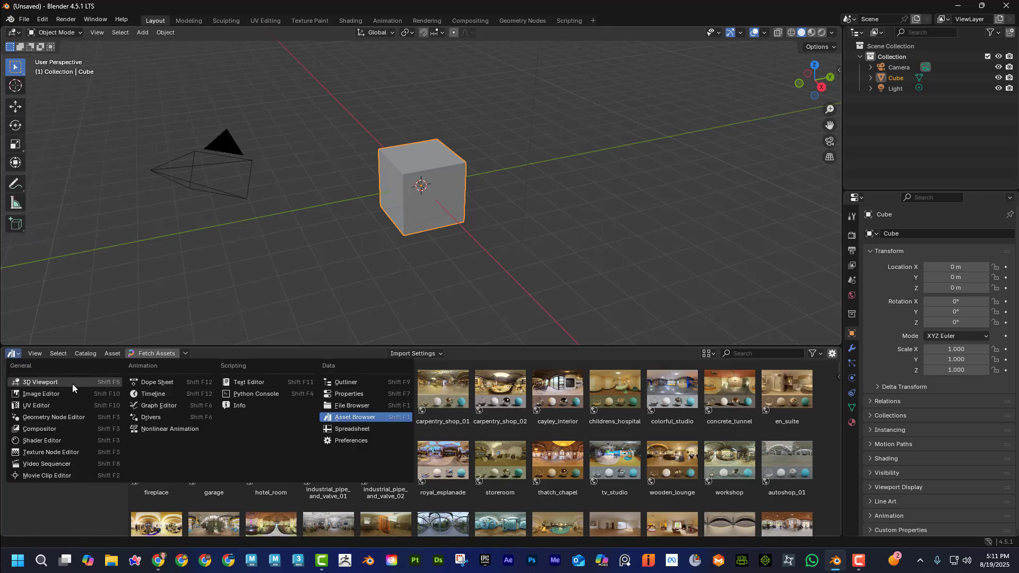
drag(148, 345, 148, 439)
Step: Switch to the web browser, maximize it, and browse the HDRI catalog from the Poly Haven home page
key(alt+Tab)
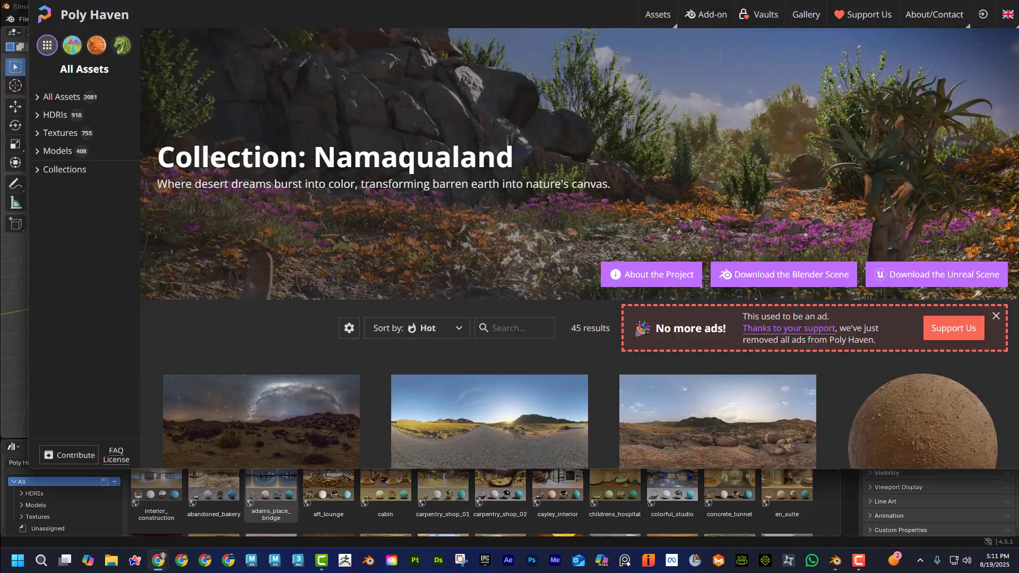
double_click(785, 25)
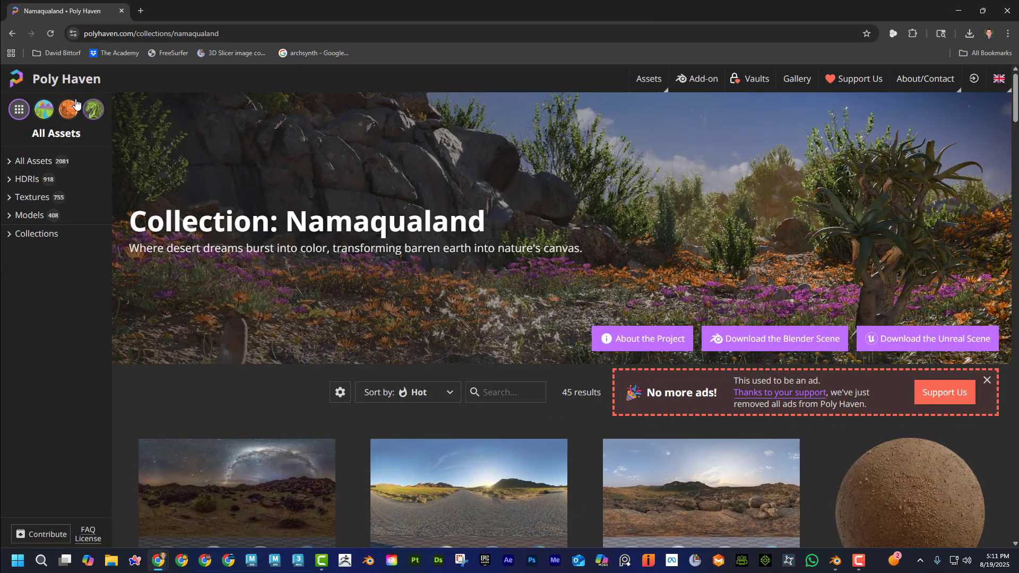
click(66, 79)
scroll(478, 347, down, 10)
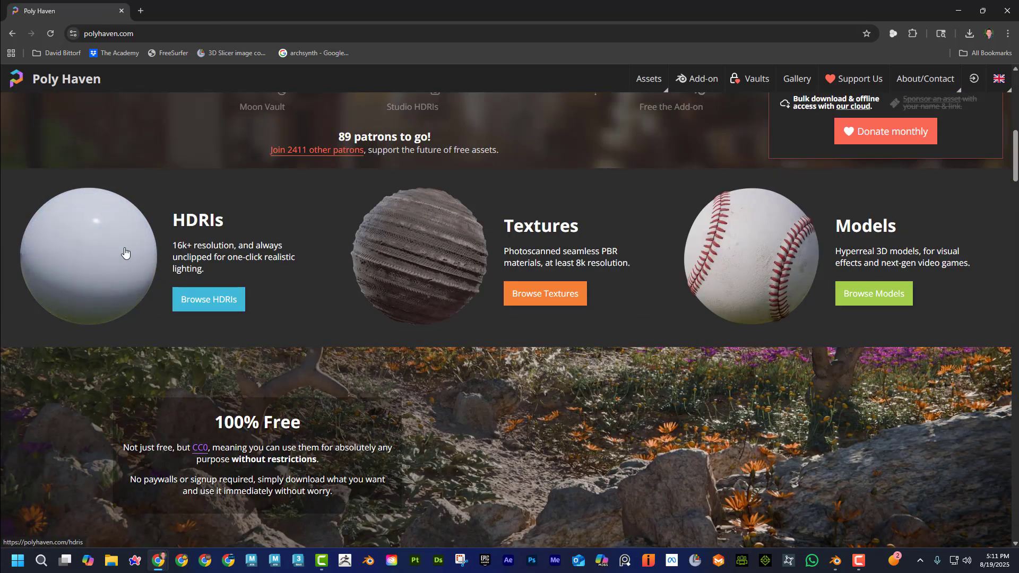
click(125, 252)
scroll(416, 317, down, 4)
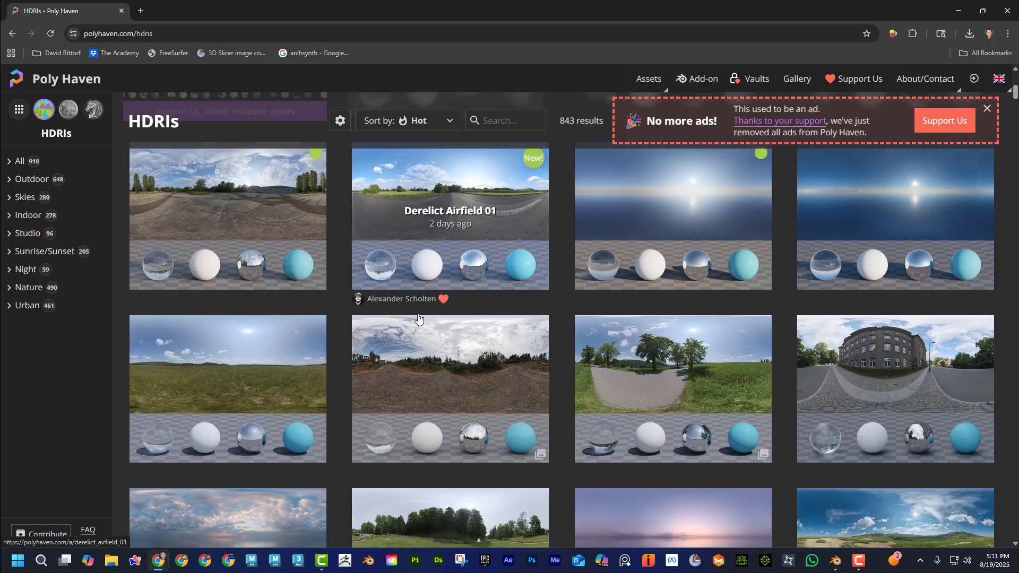
scroll(418, 317, down, 2)
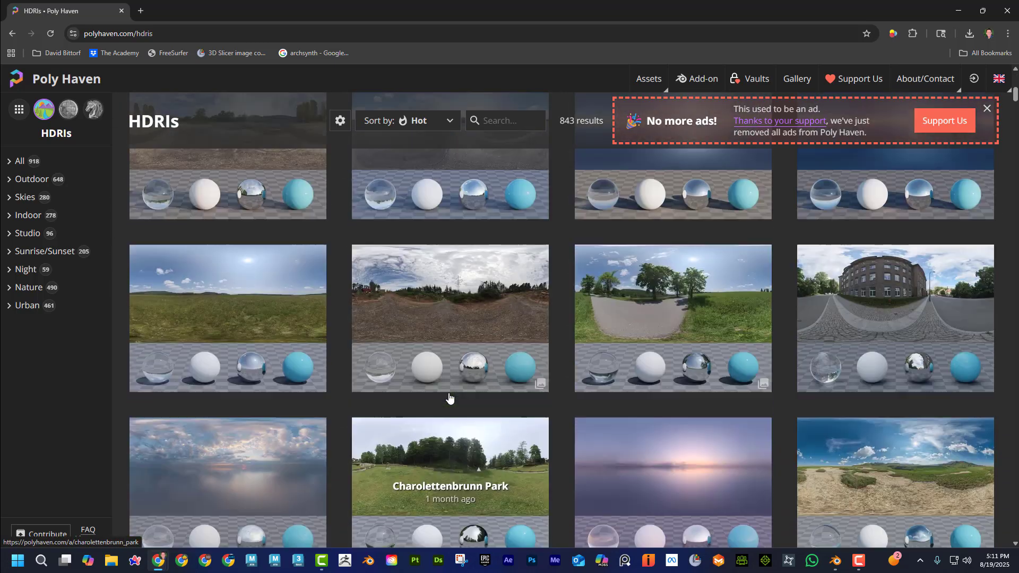
scroll(449, 397, up, 1)
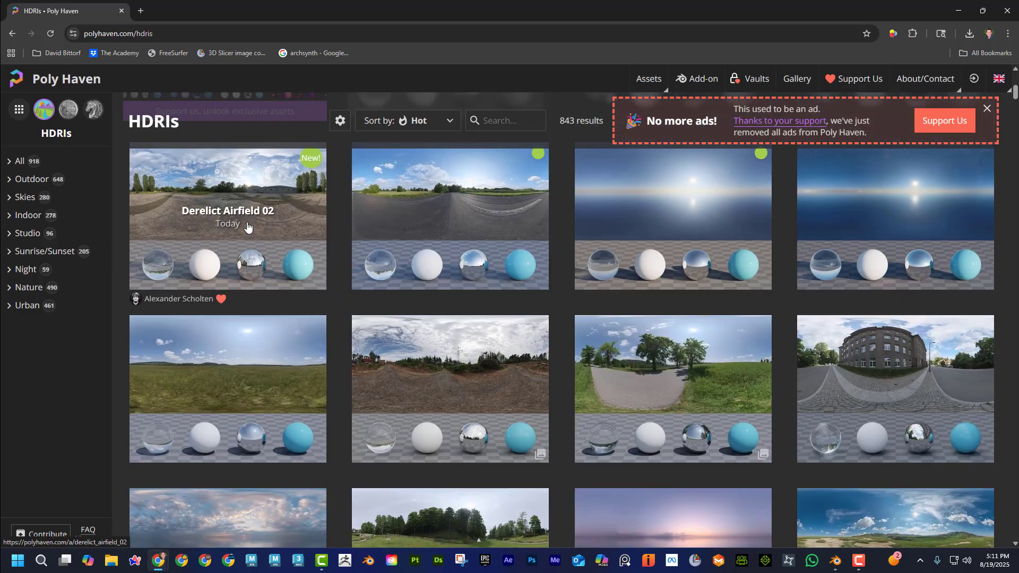
Step: Open the Barnaslingan 02 HDRI and review its download resolutions and file formats
click(448, 395)
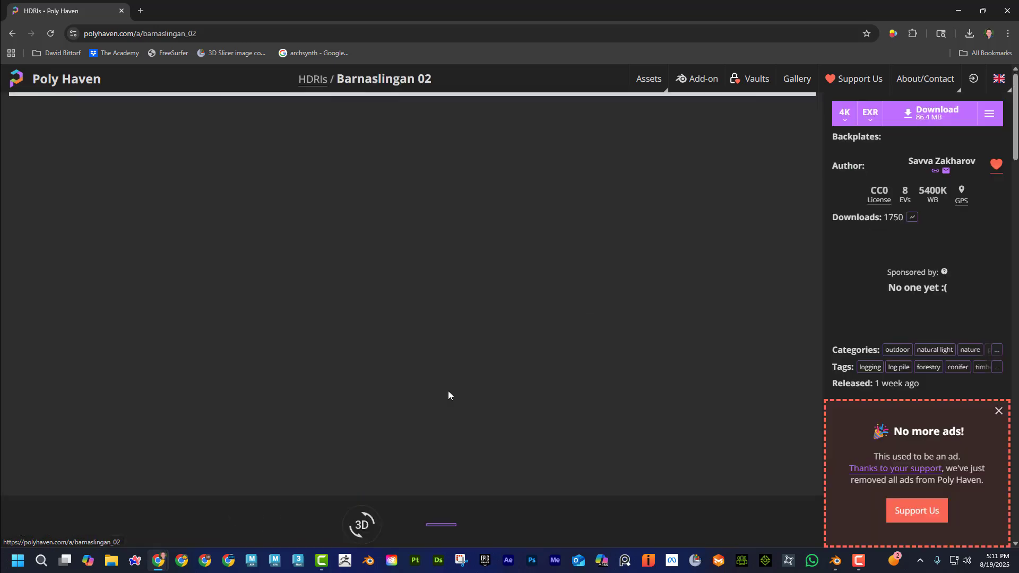
scroll(554, 384, down, 1)
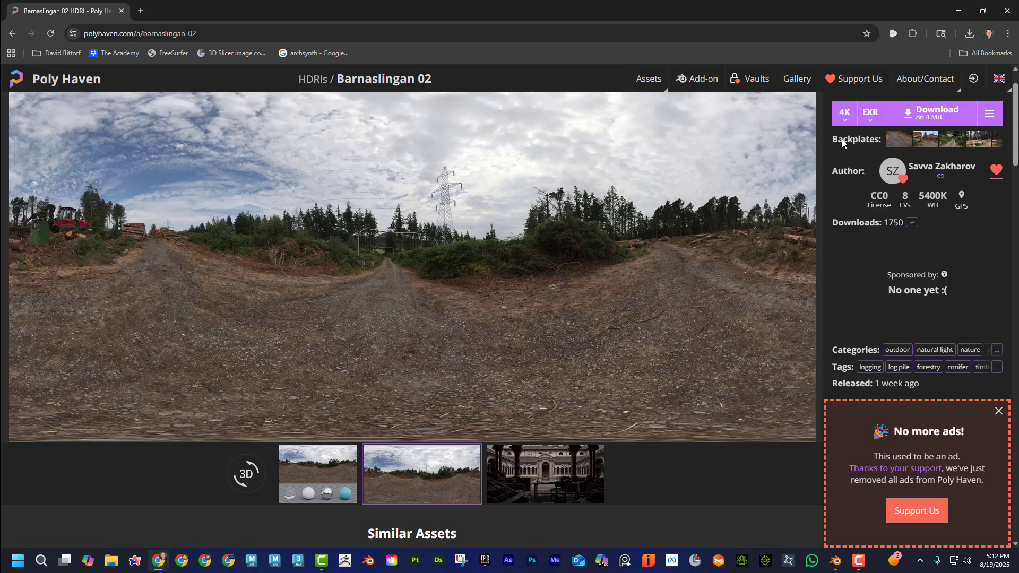
click(844, 113)
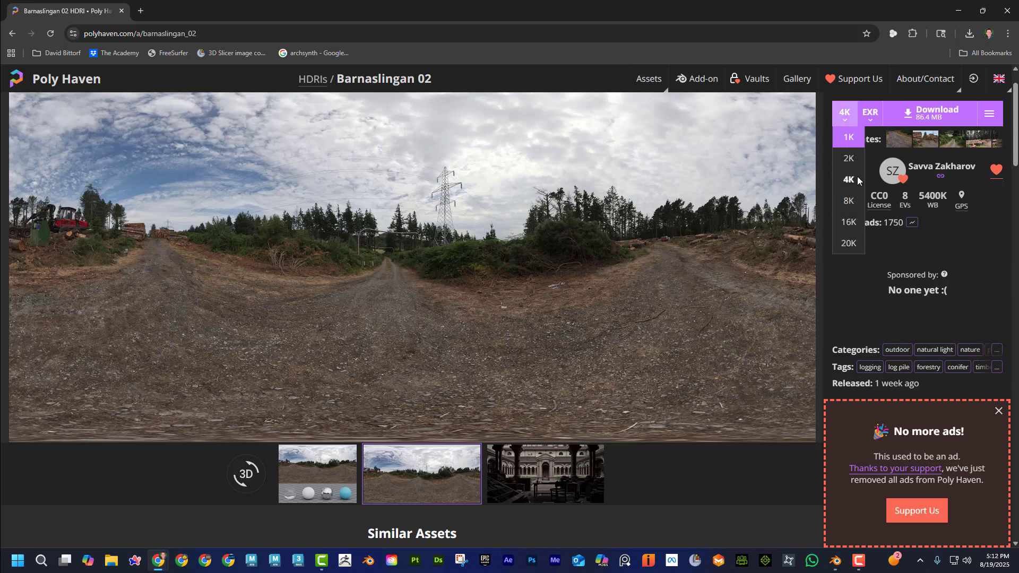
click(870, 113)
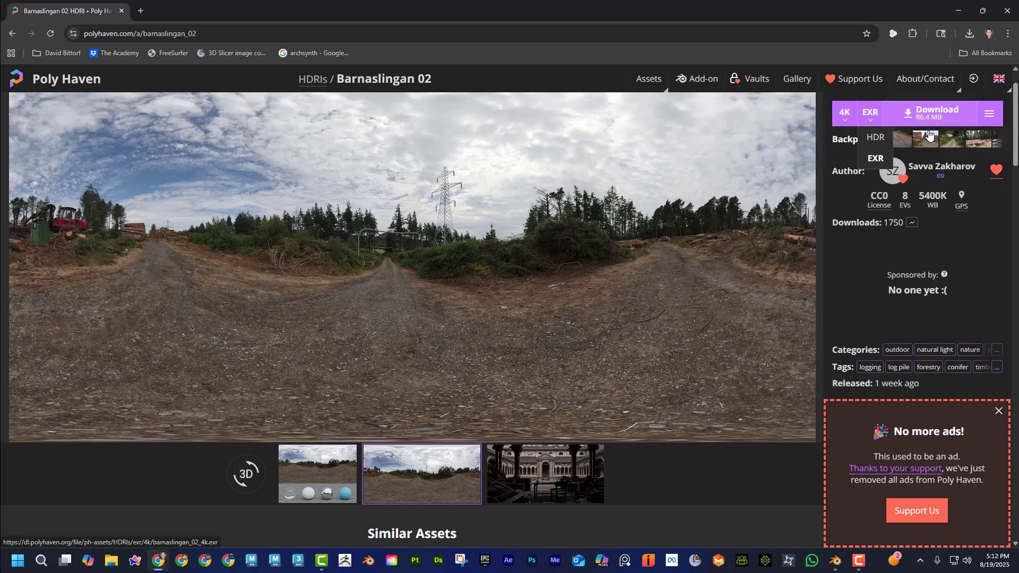
Step: Return to the Poly Haven home page and browse the texture catalog
click(13, 35)
click(12, 34)
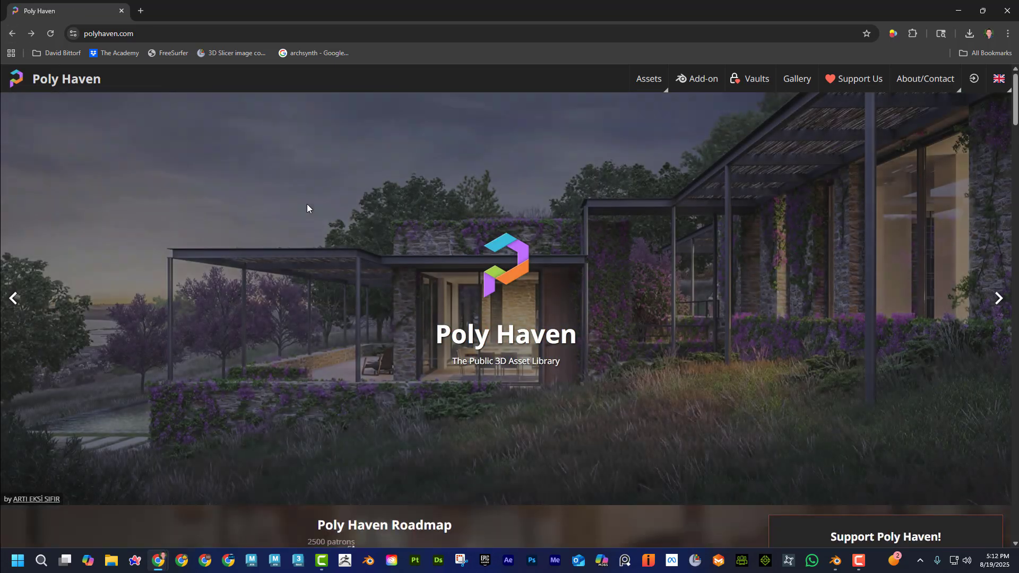
scroll(472, 366, down, 8)
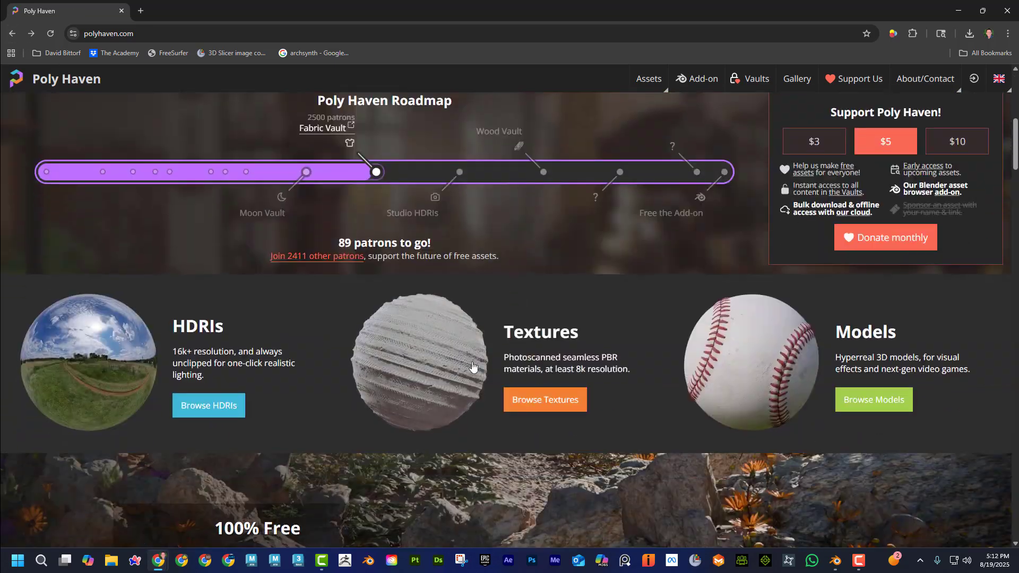
click(547, 400)
scroll(484, 345, down, 10)
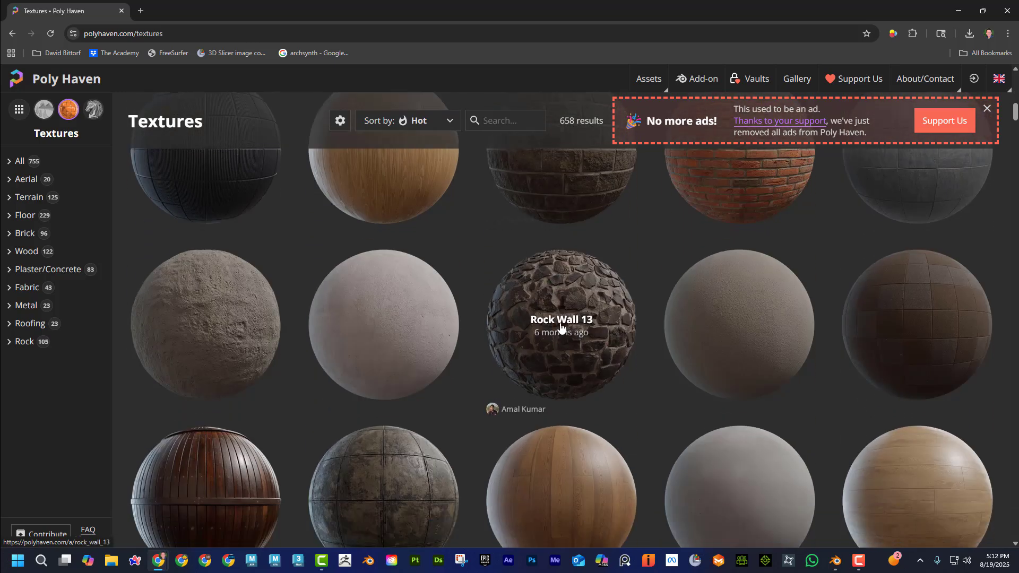
Step: Inspect the Rock Wall 13 texture in its 3D preview and review its download resolutions and file formats
click(561, 325)
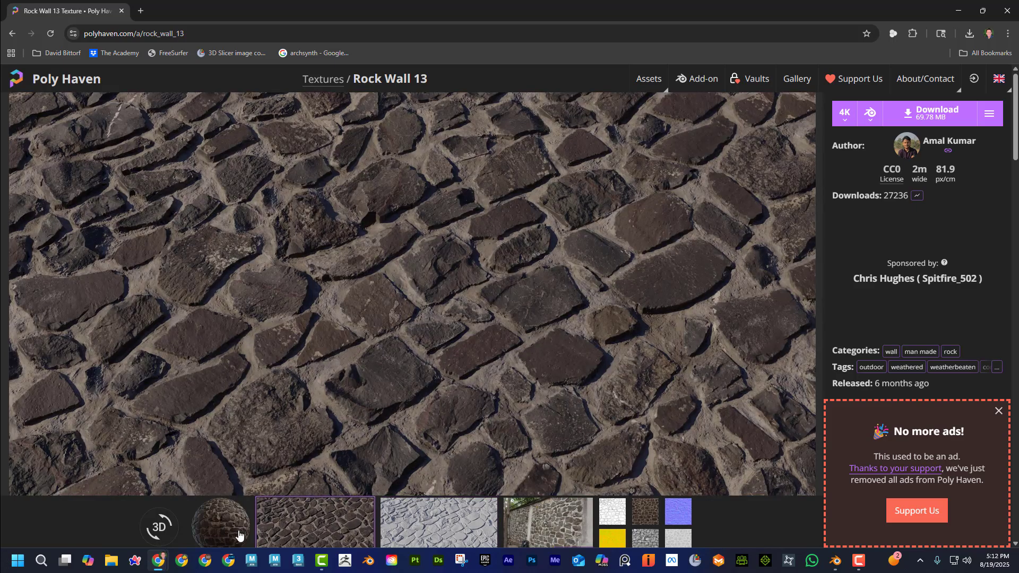
click(159, 527)
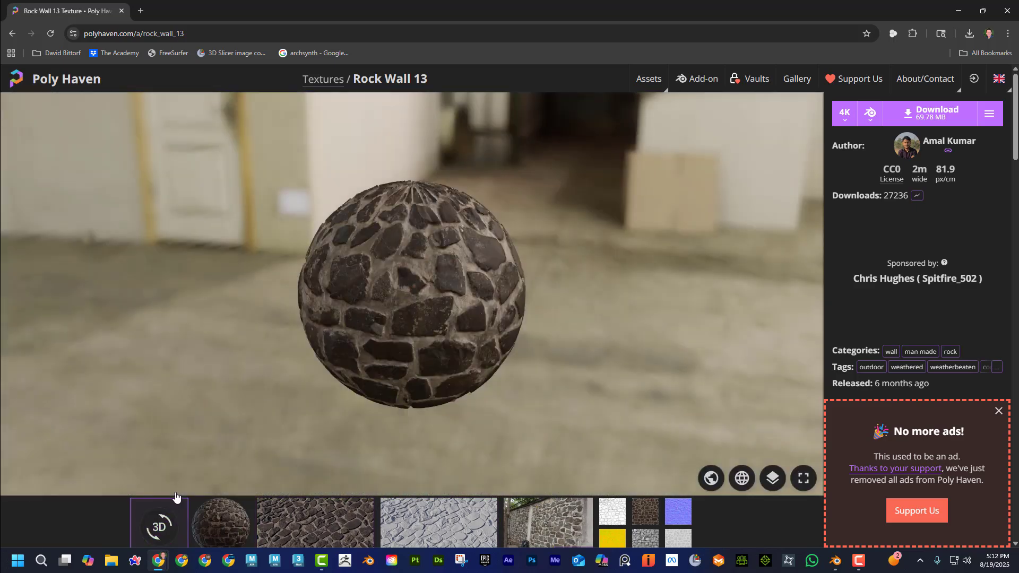
scroll(501, 269, up, 5)
drag(485, 275, 161, 234)
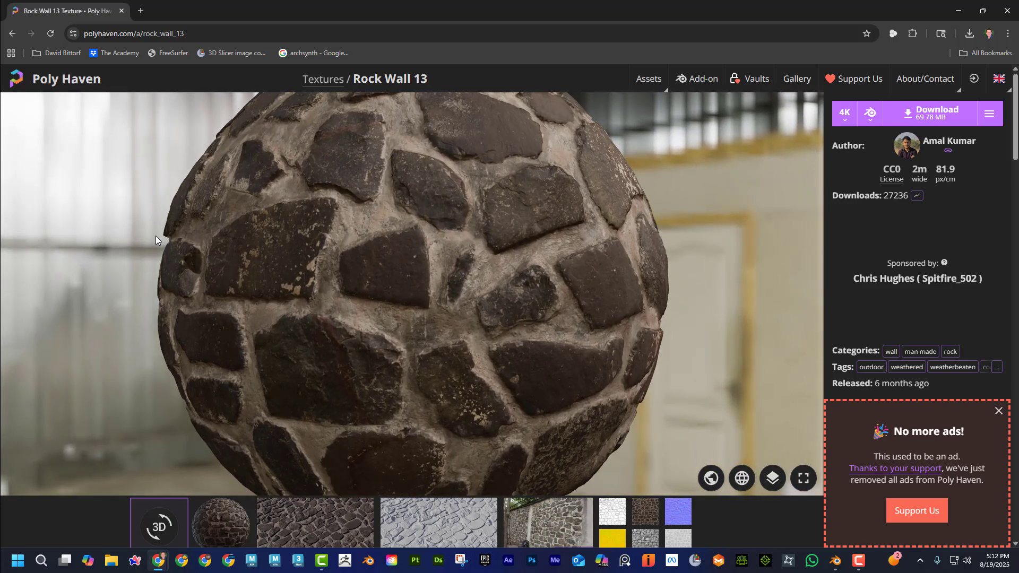
drag(242, 149, 332, 298)
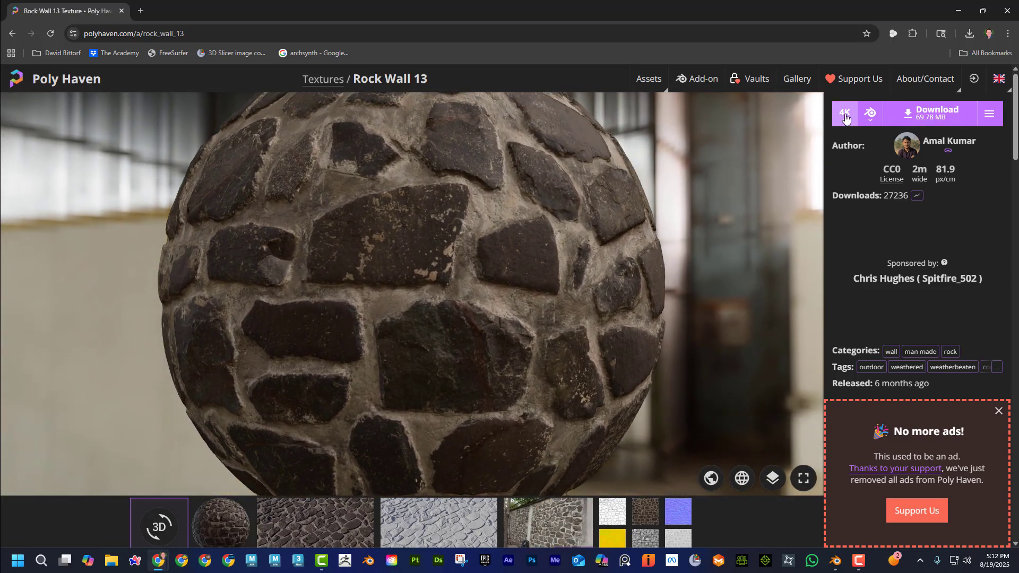
click(844, 113)
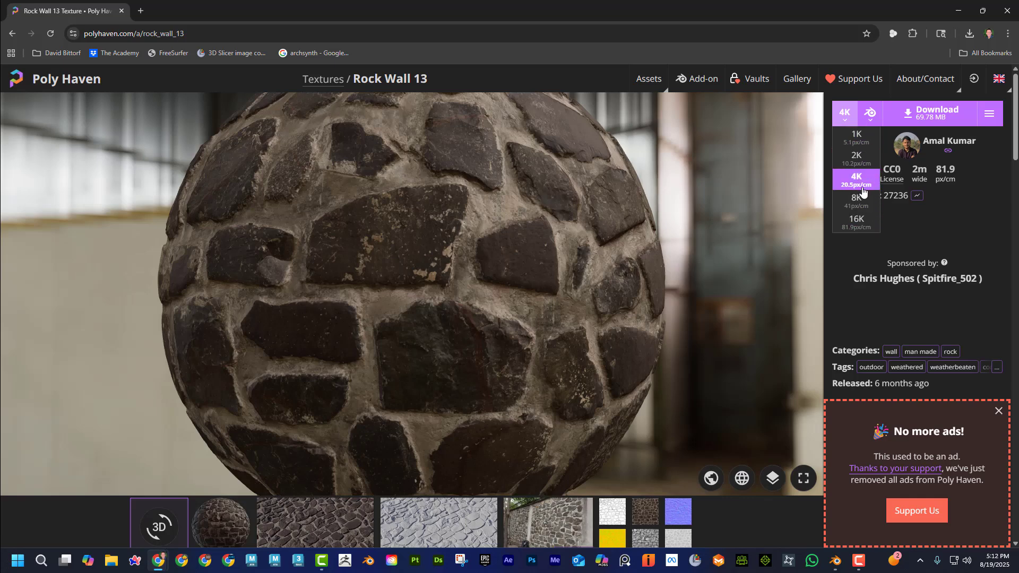
click(871, 114)
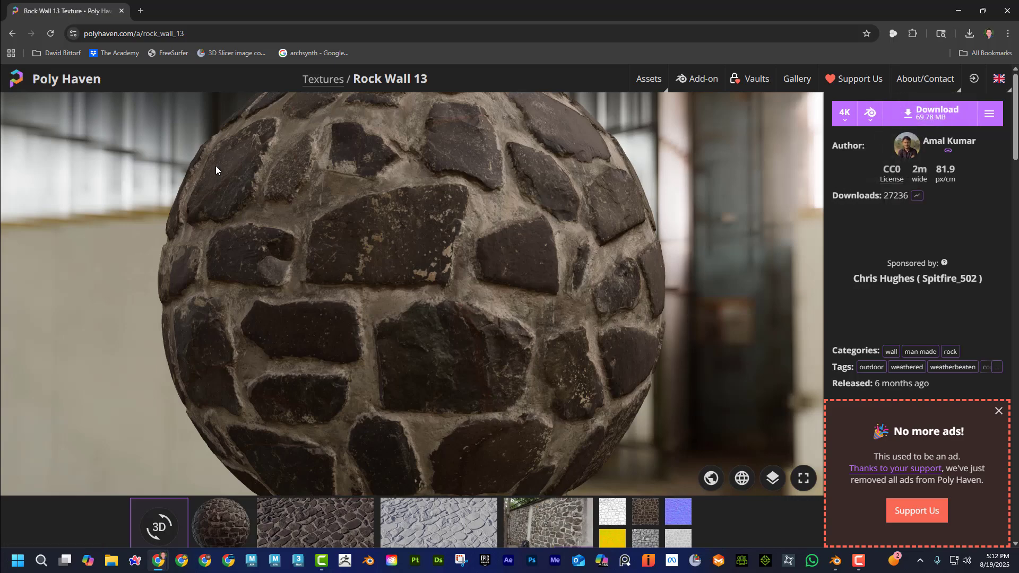
Step: Go back to the Poly Haven home page and browse the model catalog
click(16, 36)
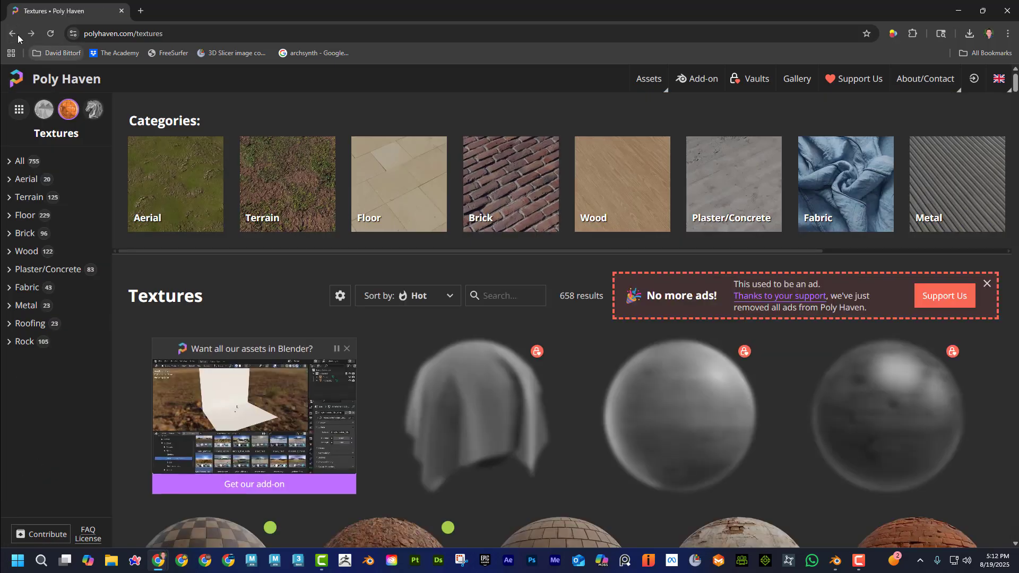
click(14, 36)
scroll(479, 321, down, 8)
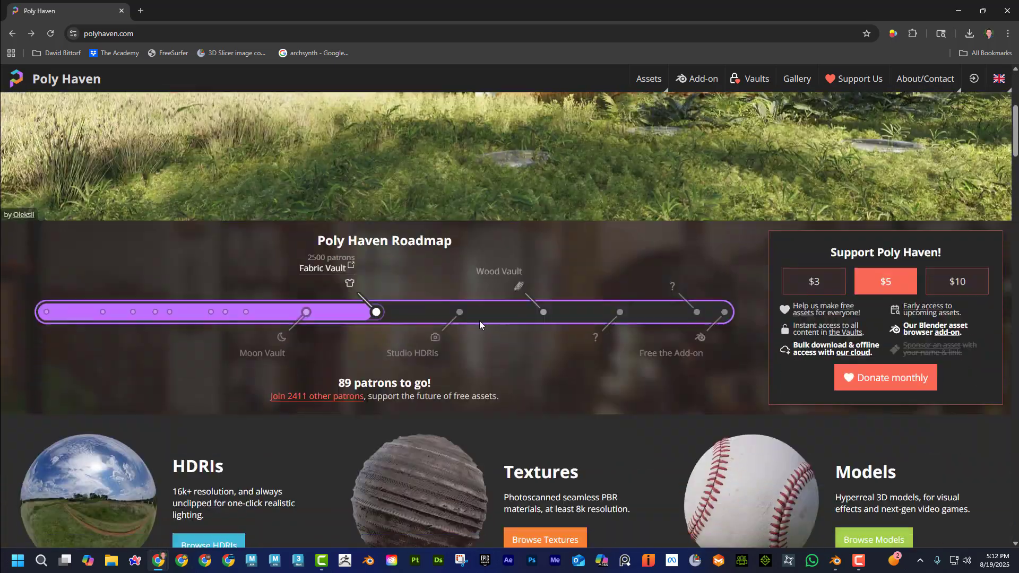
click(872, 400)
scroll(641, 299, down, 5)
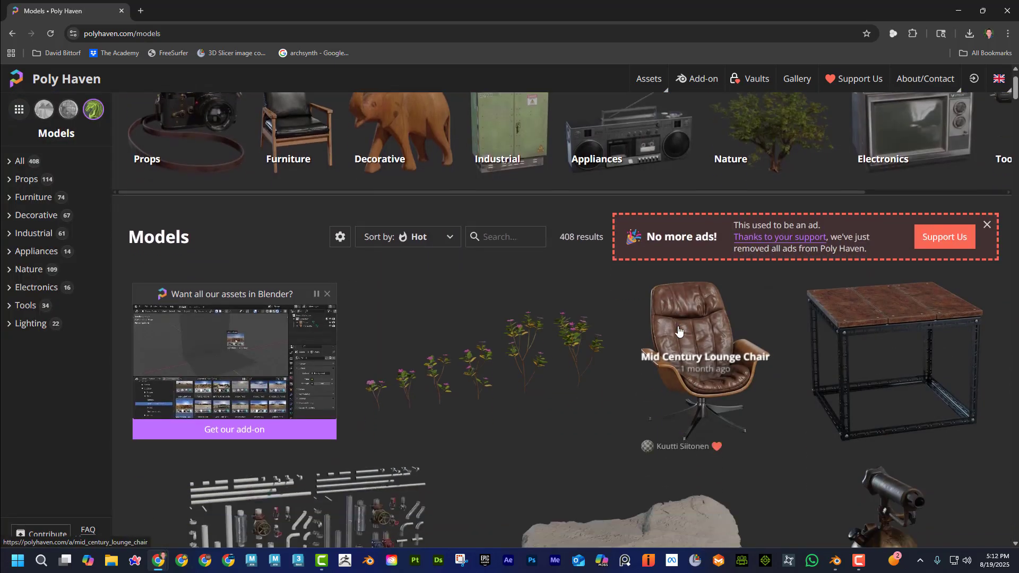
scroll(642, 300, down, 3)
scroll(644, 302, up, 8)
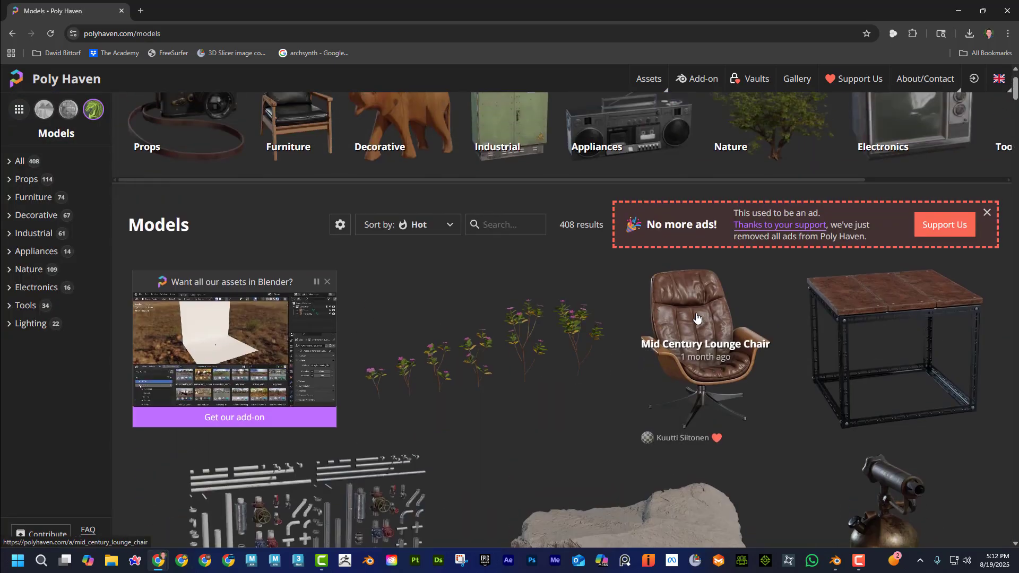
Step: Open the Mid Century Lounge Chair model and review its download resolutions and file formats
click(663, 318)
click(844, 113)
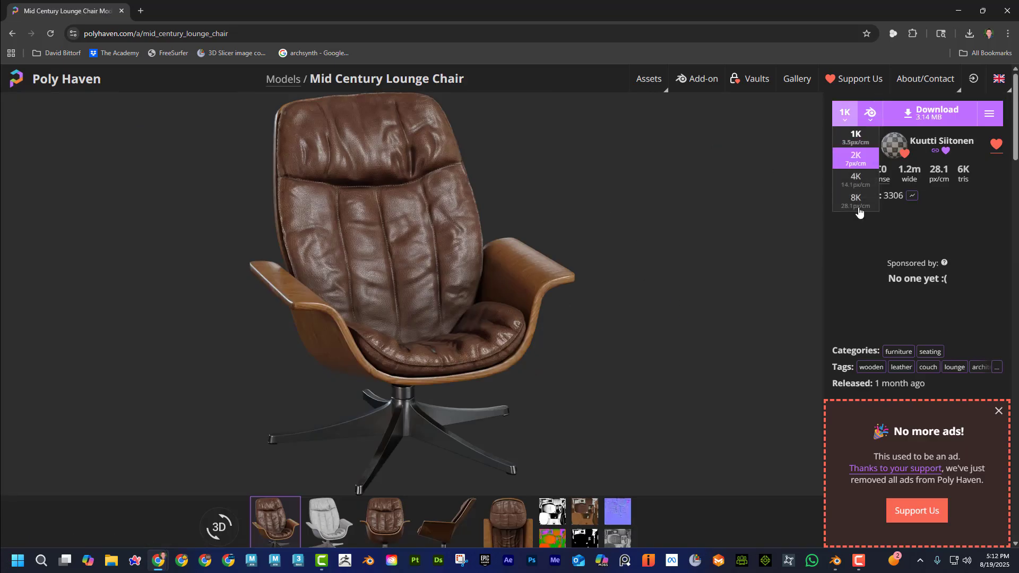
click(870, 113)
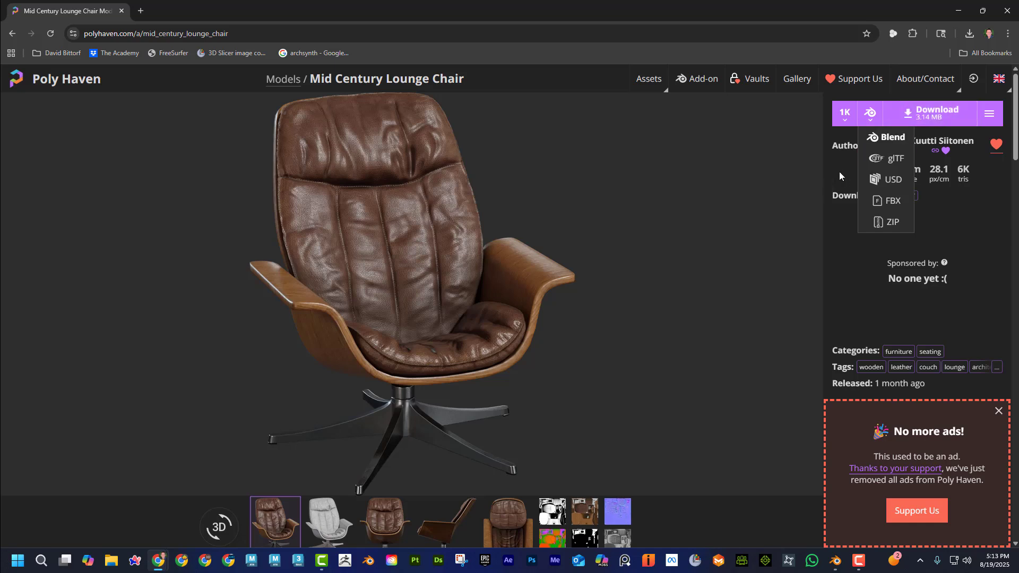
Step: Switch to File Explorer, open the Downloads folder, and select sunny_country_road_4k.exr
click(111, 562)
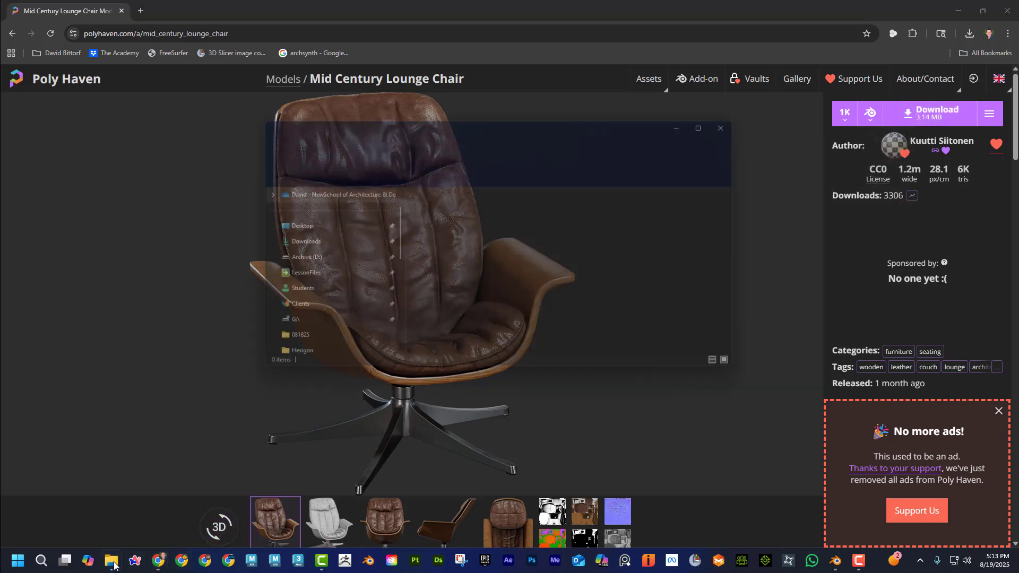
click(308, 243)
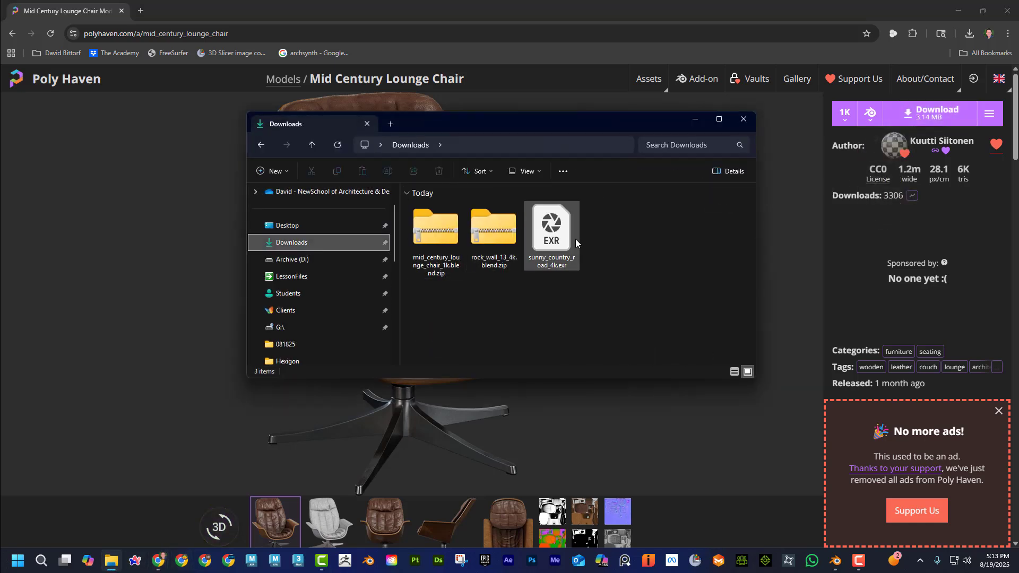
click(552, 225)
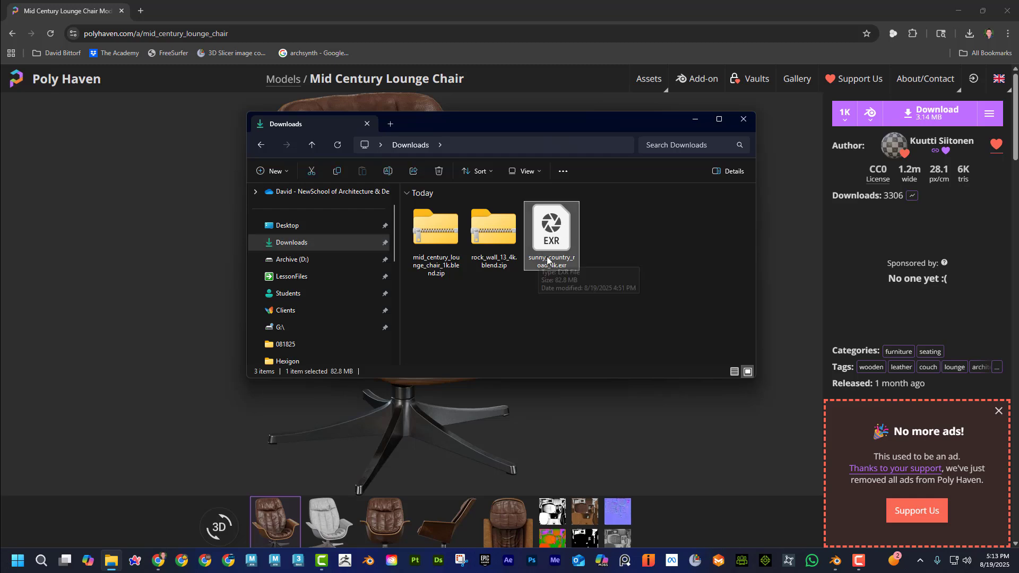
Step: Extract rock_wall_13_4k.blend.zip to its default folder in Downloads and close the window showing the extracted files
click(486, 232)
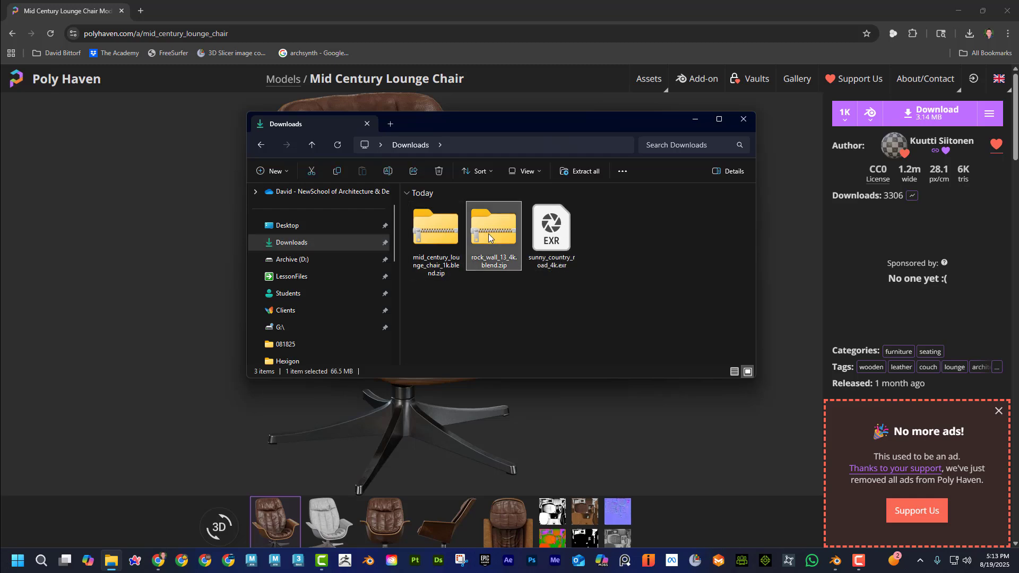
click(451, 237)
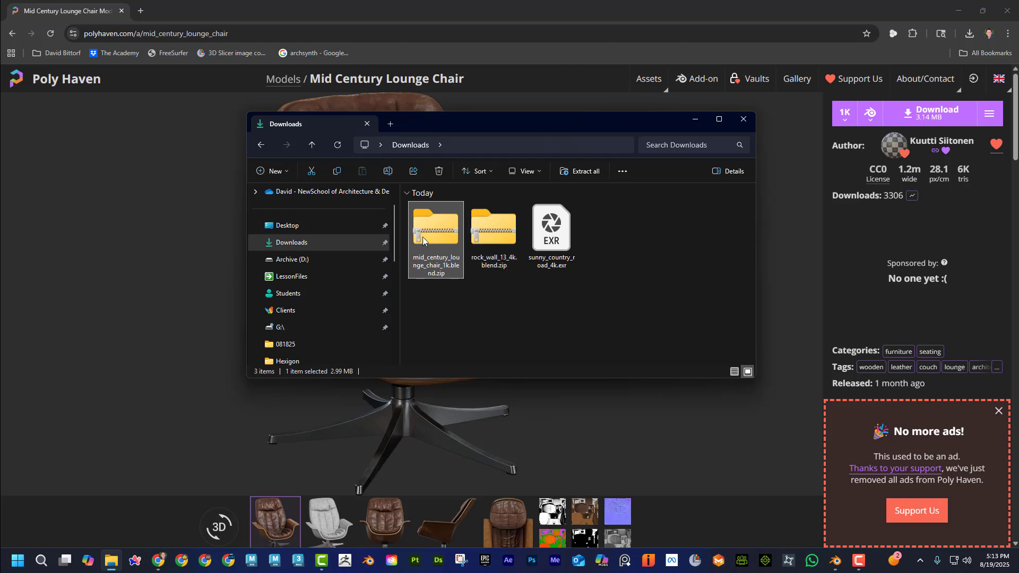
click(483, 234)
right_click(482, 234)
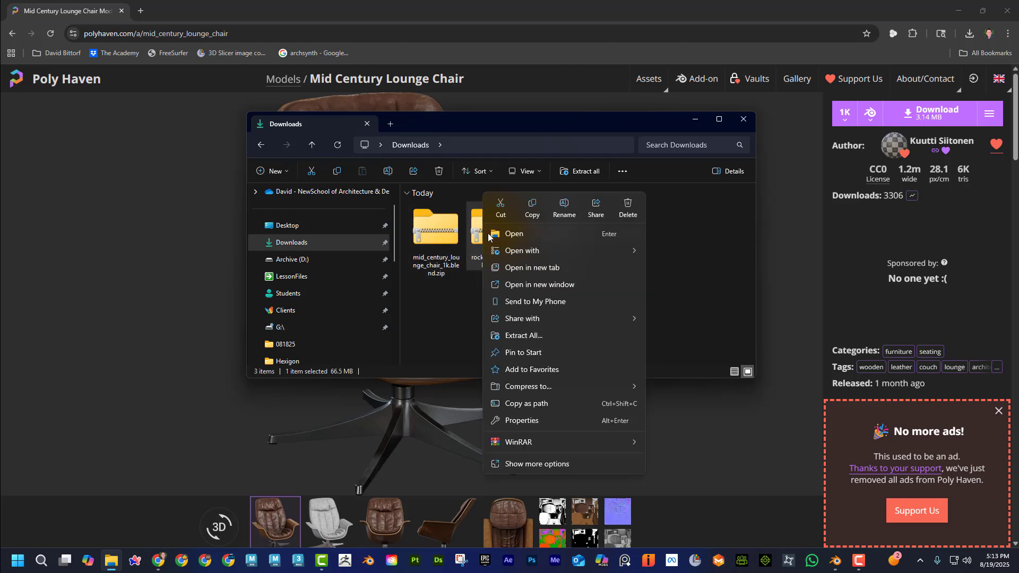
click(551, 339)
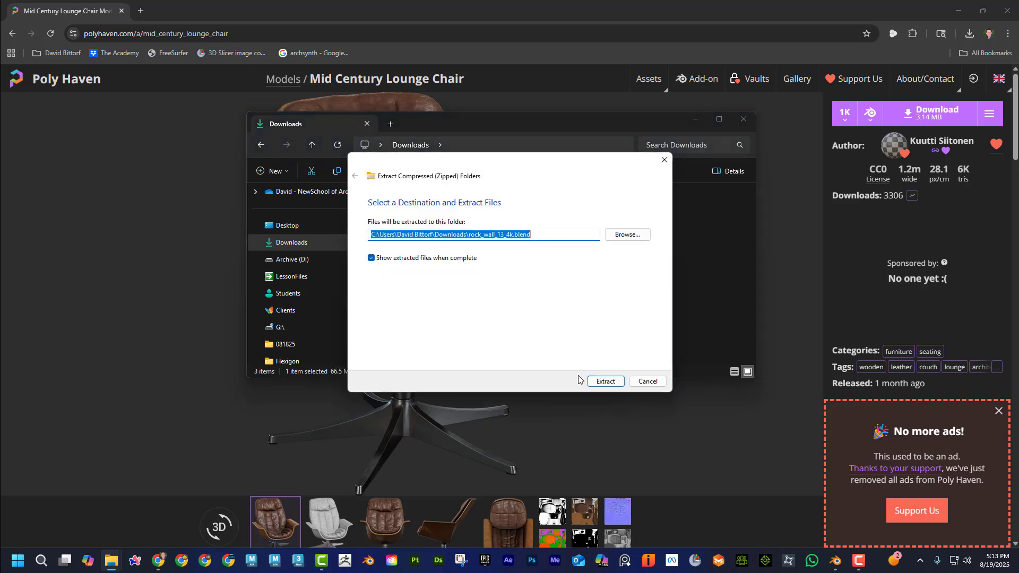
click(604, 380)
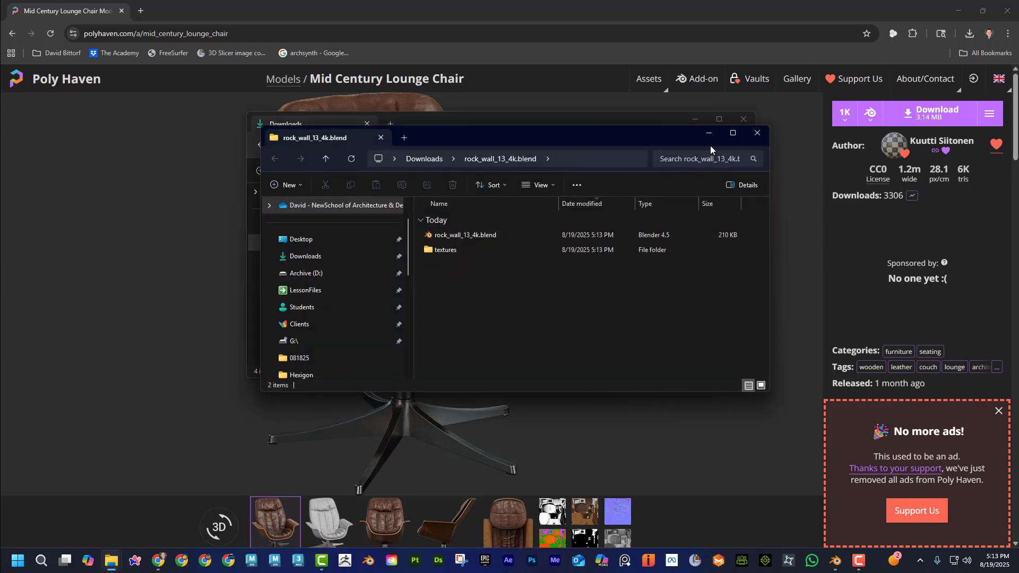
click(756, 134)
Step: Extract mid_century_lounge_chair_1k.blend.zip to its default folder in Downloads and close the resulting window
right_click(431, 233)
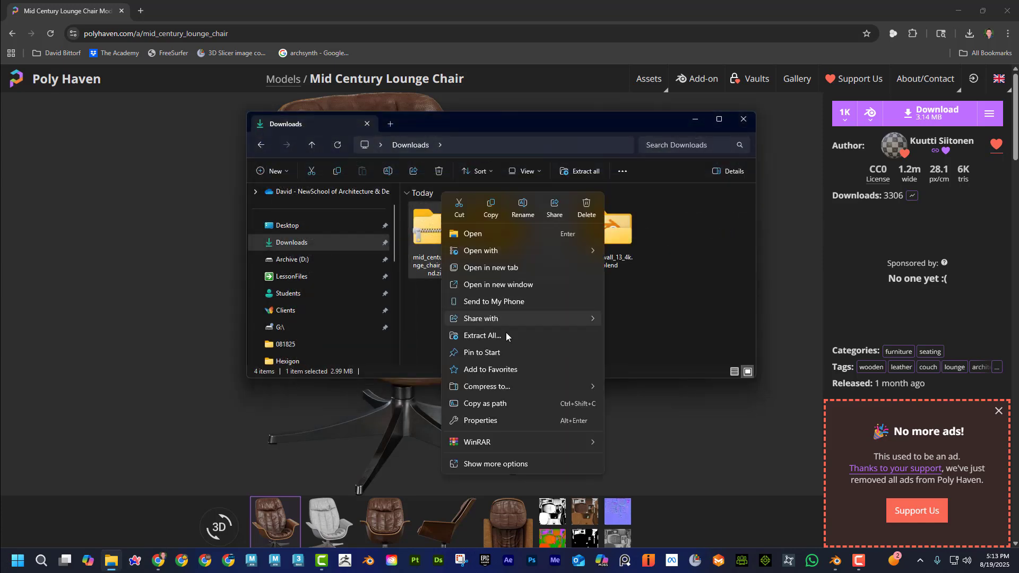
click(511, 339)
click(605, 381)
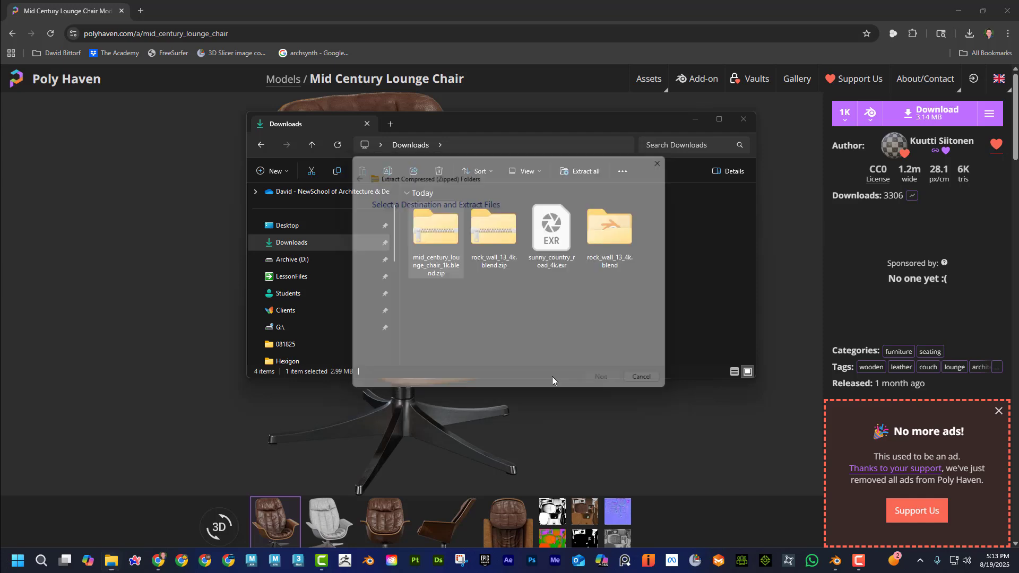
click(771, 146)
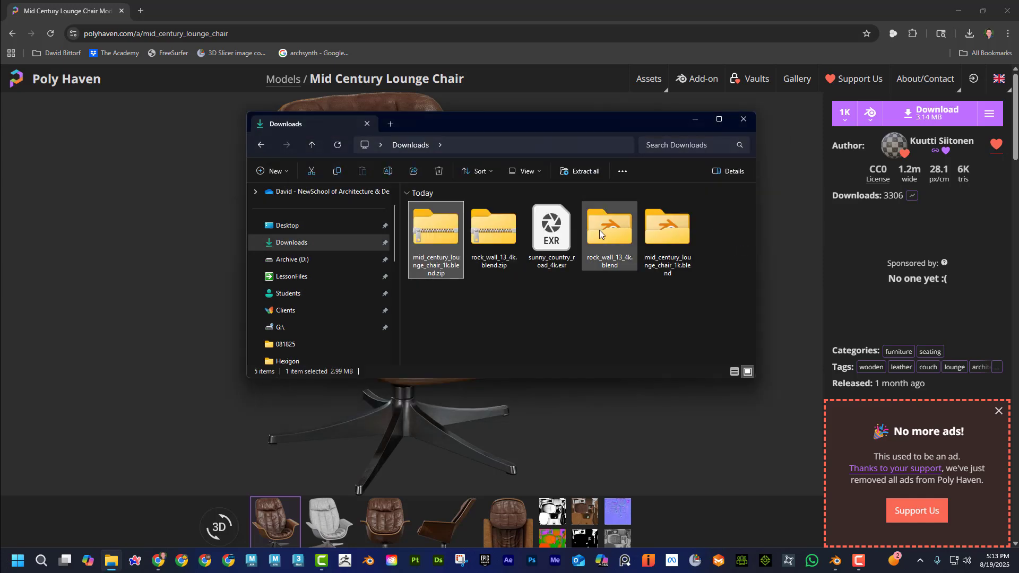
Step: Check the contents of the extracted rock wall and lounge chair folders, close File Explorer, and return to Blender
double_click(432, 222)
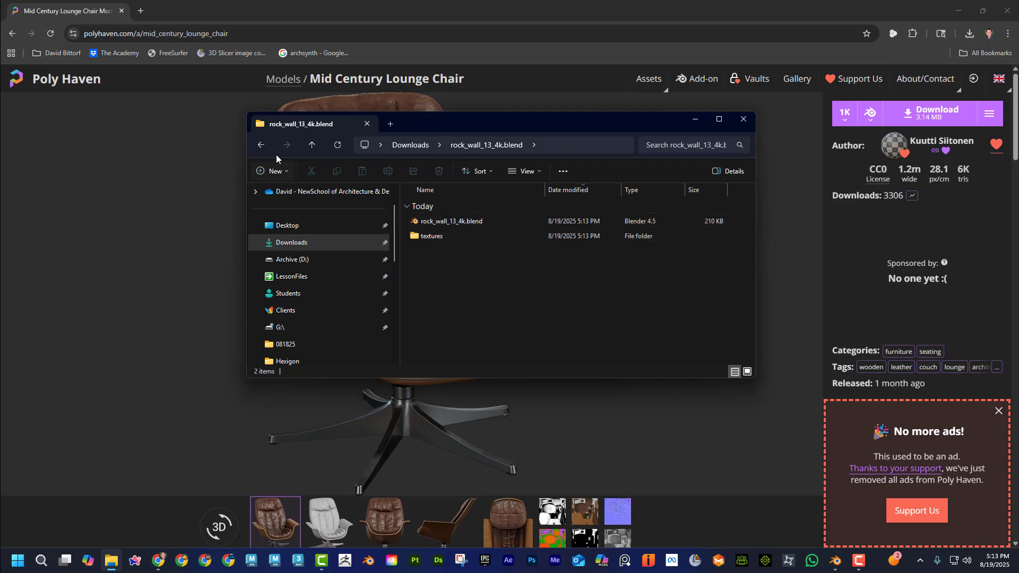
key(alt+Left)
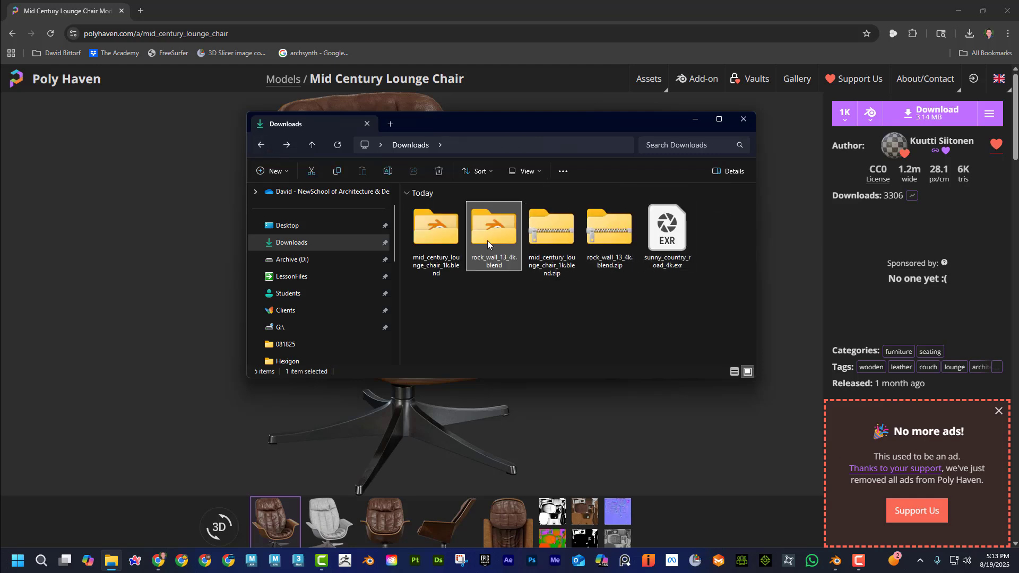
double_click(449, 242)
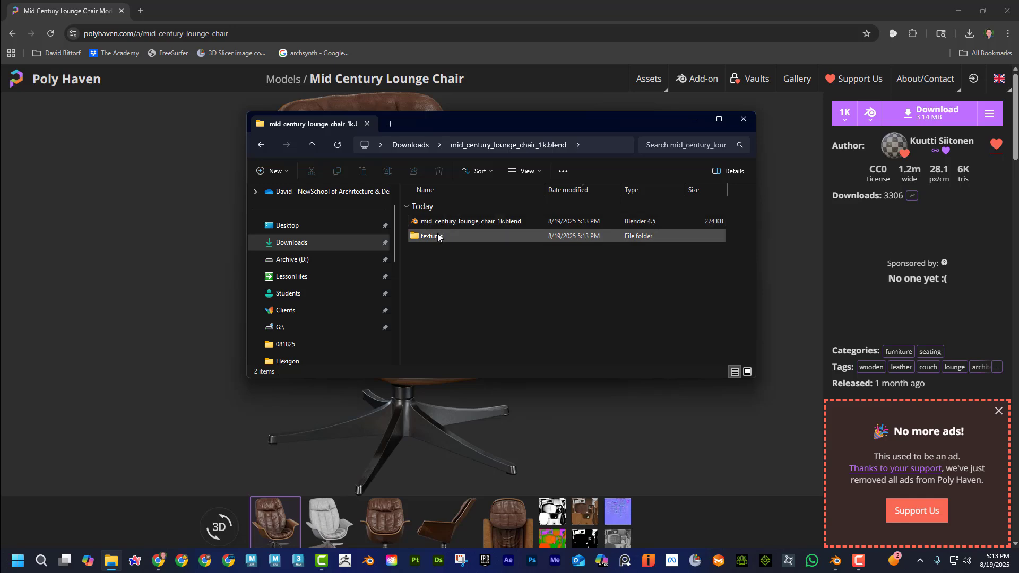
click(743, 119)
click(957, 11)
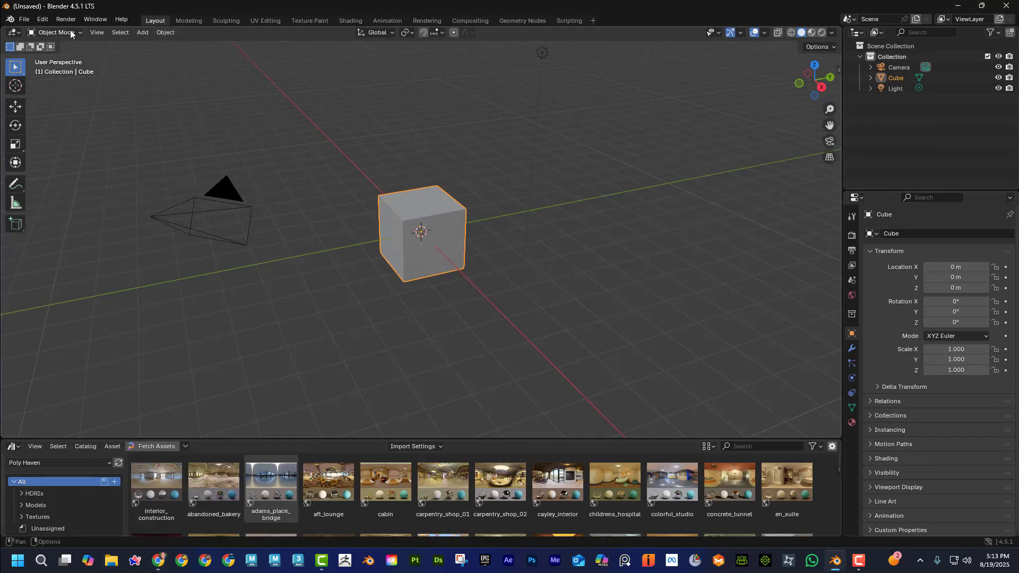
Step: Open mid_century_lounge_chair_1k.blend from its extracted folder in Downloads
middle_drag(443, 214, 462, 219)
click(24, 19)
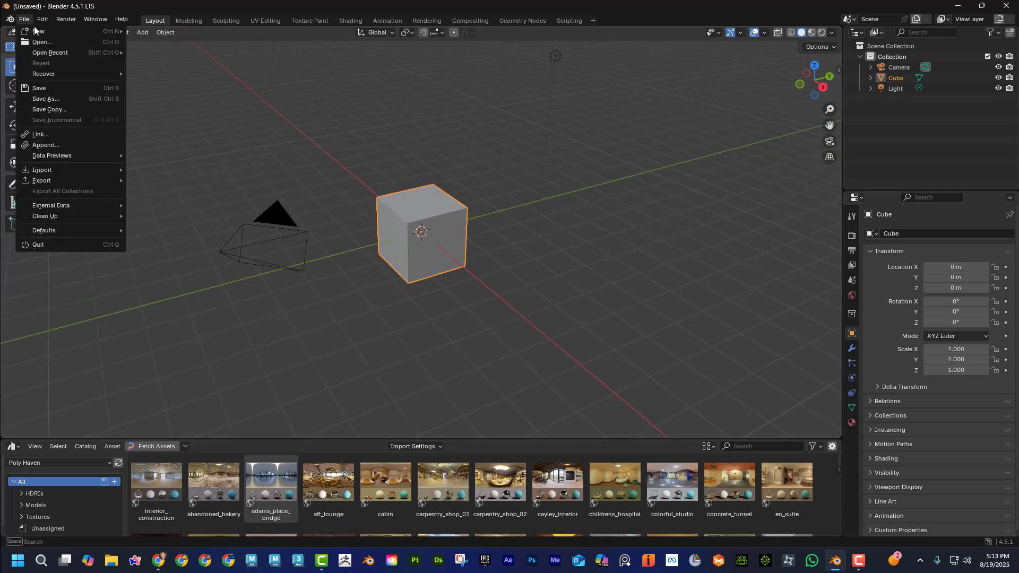
click(46, 40)
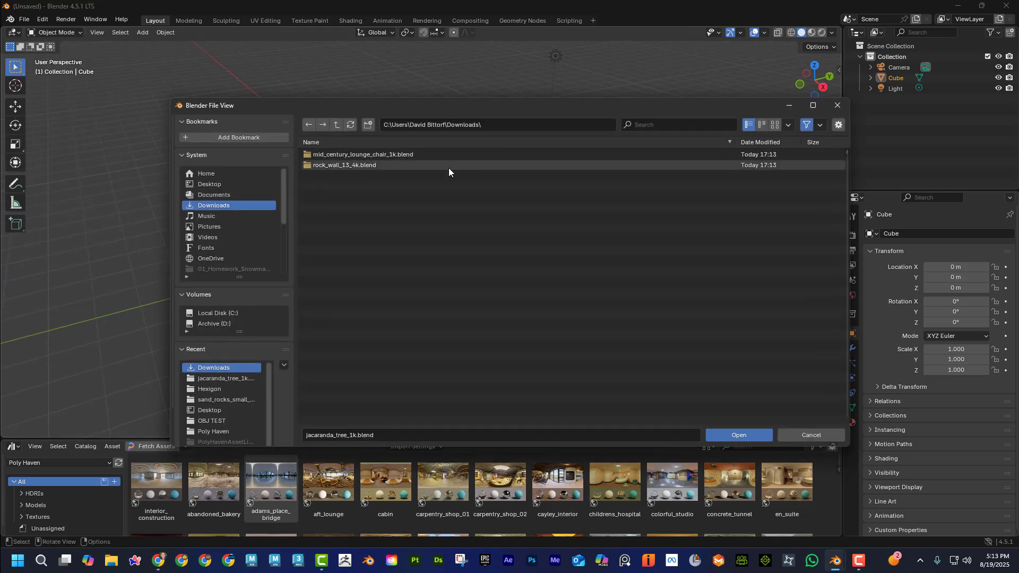
click(374, 154)
click(361, 165)
click(738, 435)
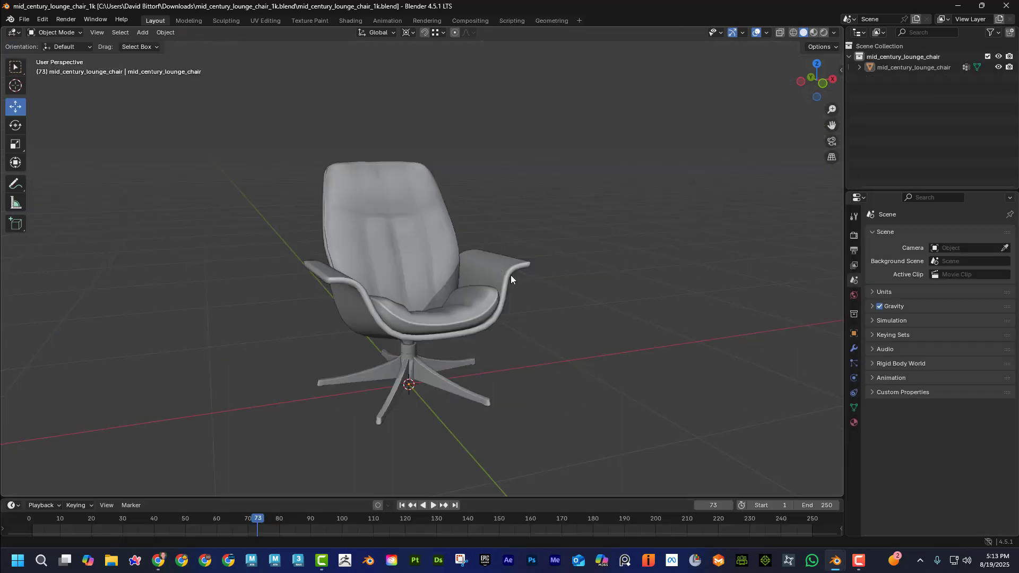
Step: Inspect the lounge chair in rendered viewport shading and in material preview
middle_drag(469, 254, 605, 249)
click(822, 33)
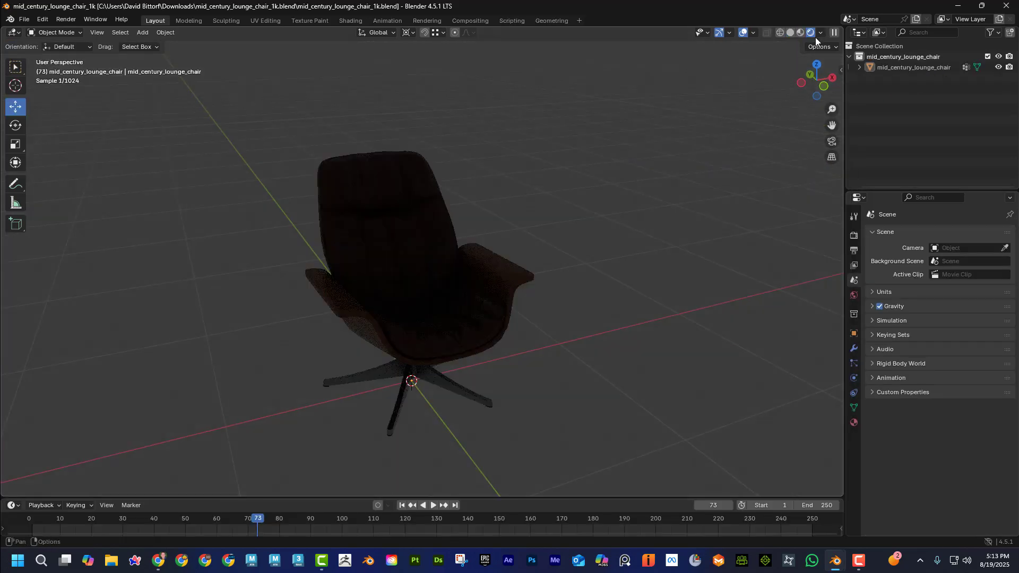
middle_drag(416, 279, 388, 283)
scroll(475, 286, up, 5)
middle_drag(475, 285, 578, 276)
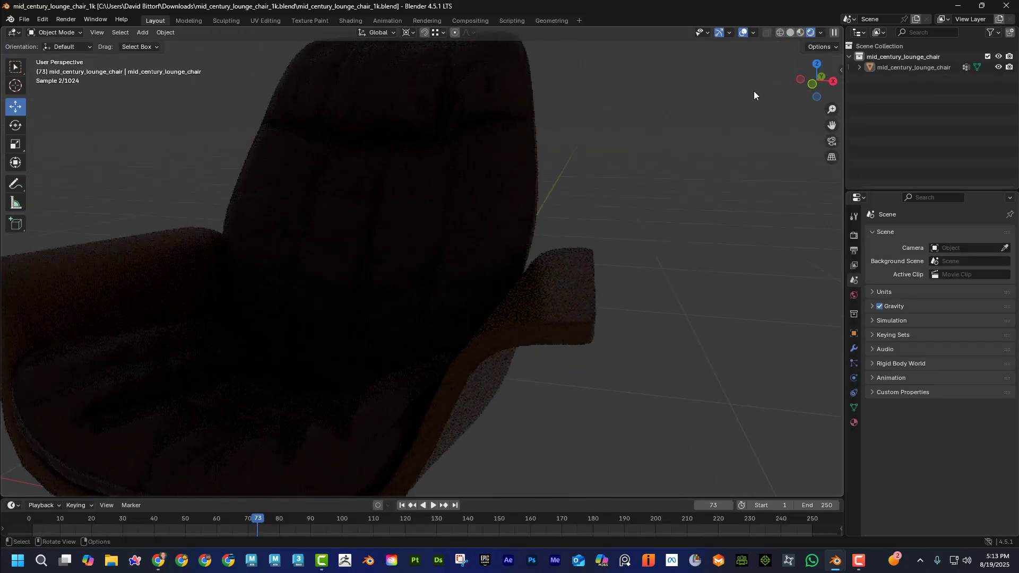
click(800, 33)
mouse_move(556, 215)
middle_down()
mouse_move(640, 222)
mouse_move(603, 209)
mouse_move(480, 236)
mouse_move(412, 284)
mouse_move(452, 303)
middle_up()
scroll(521, 224, down, 4)
Step: Move the lounge chair along the X axis by about -0.83 m and by a further -0.53 m
click(412, 281)
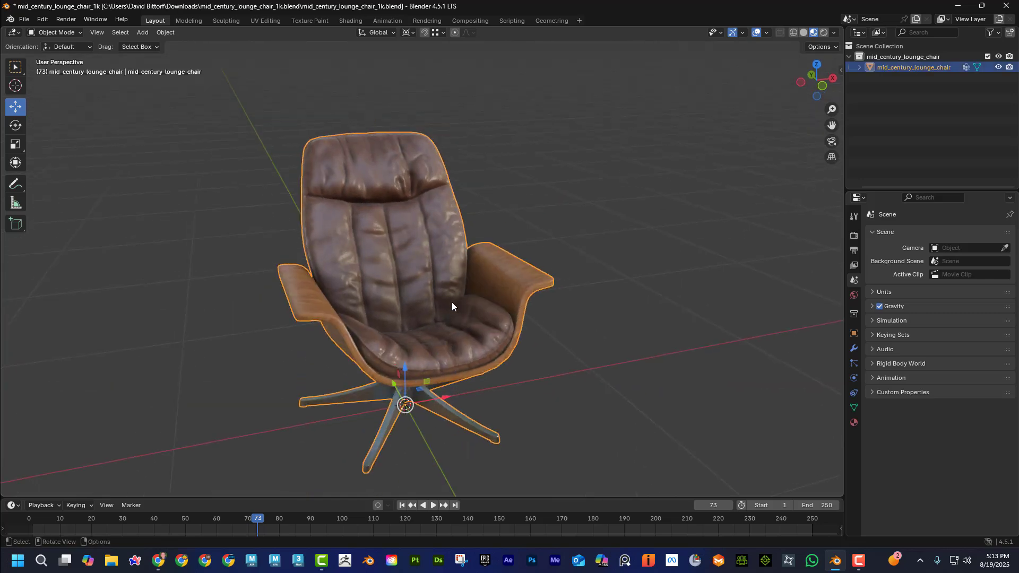
drag(447, 396, 259, 409)
scroll(259, 409, down, 2)
middle_drag(259, 409, 409, 326)
scroll(408, 326, up, 2)
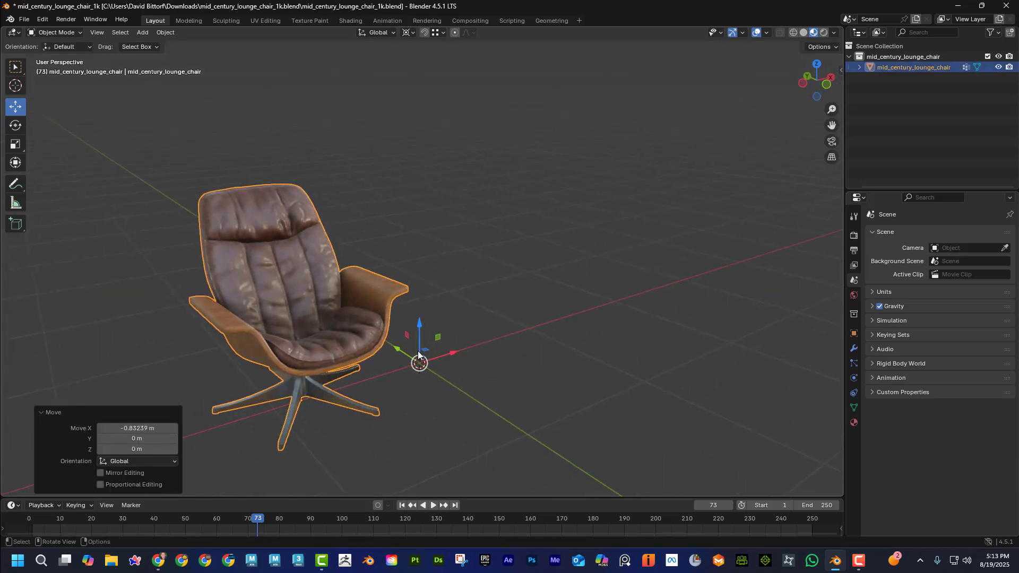
drag(443, 358, 474, 313)
middle_drag(473, 313, 52, 42)
Step: Try to append mid_century_lounge_chair_1k.blend from the Downloads folder into the currently open chair file
click(25, 19)
mouse_move(58, 171)
click(53, 144)
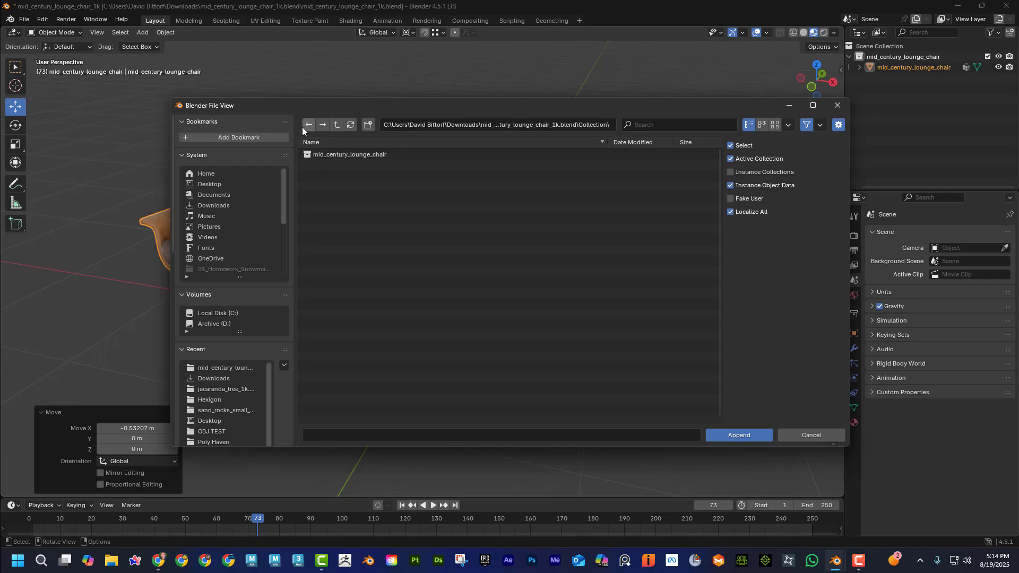
click(336, 125)
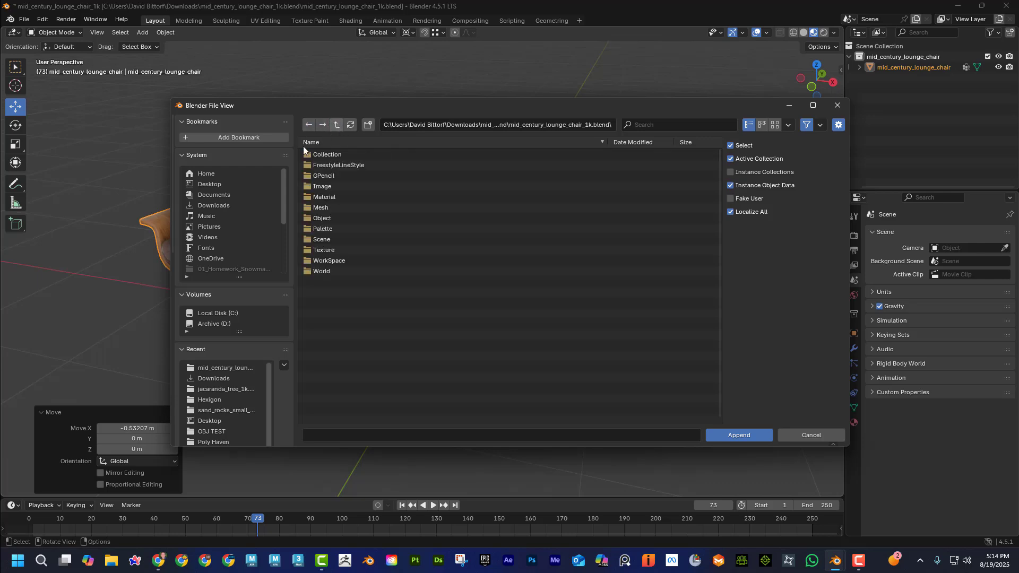
click(214, 184)
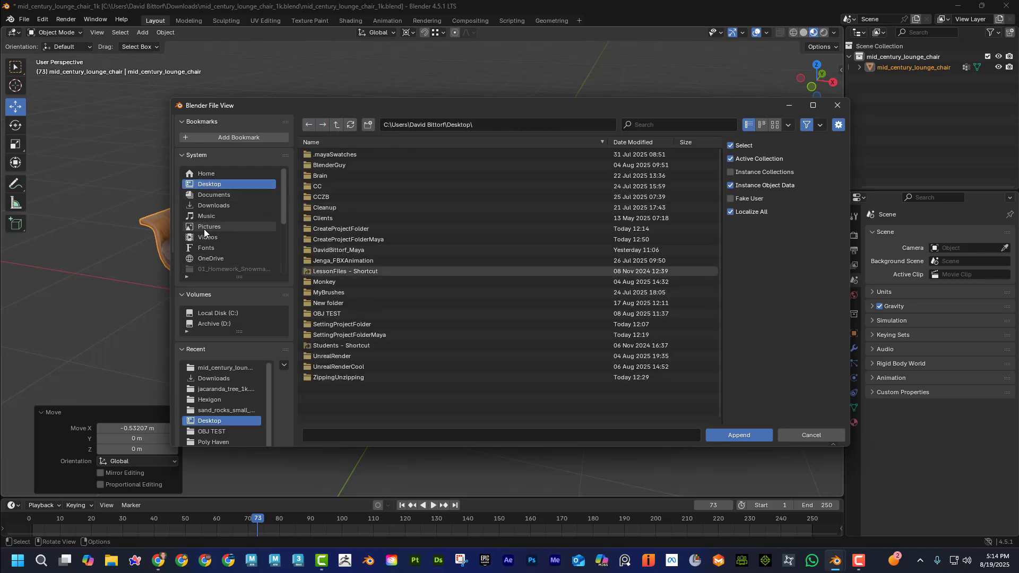
click(220, 205)
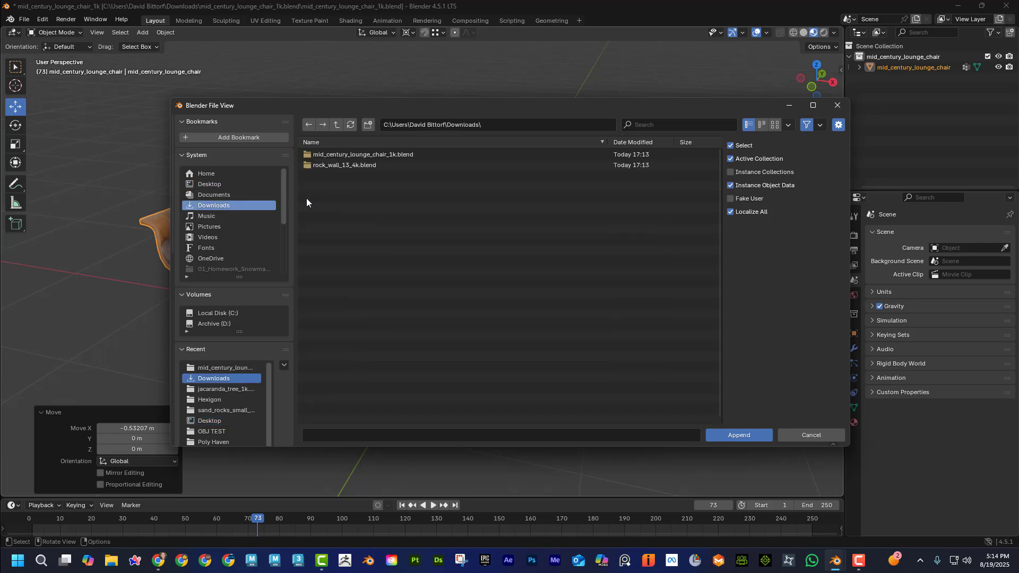
click(357, 156)
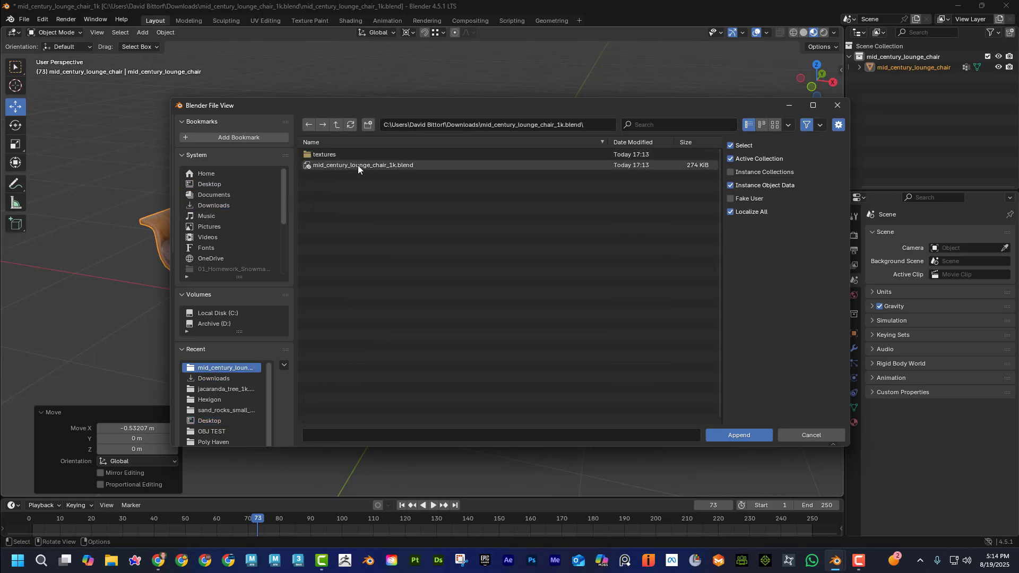
click(411, 165)
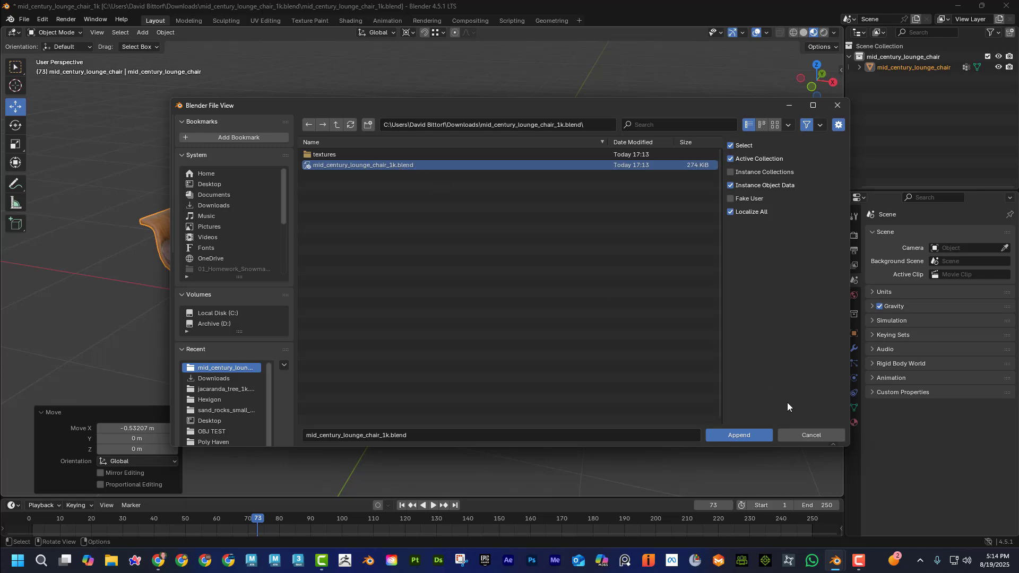
click(753, 431)
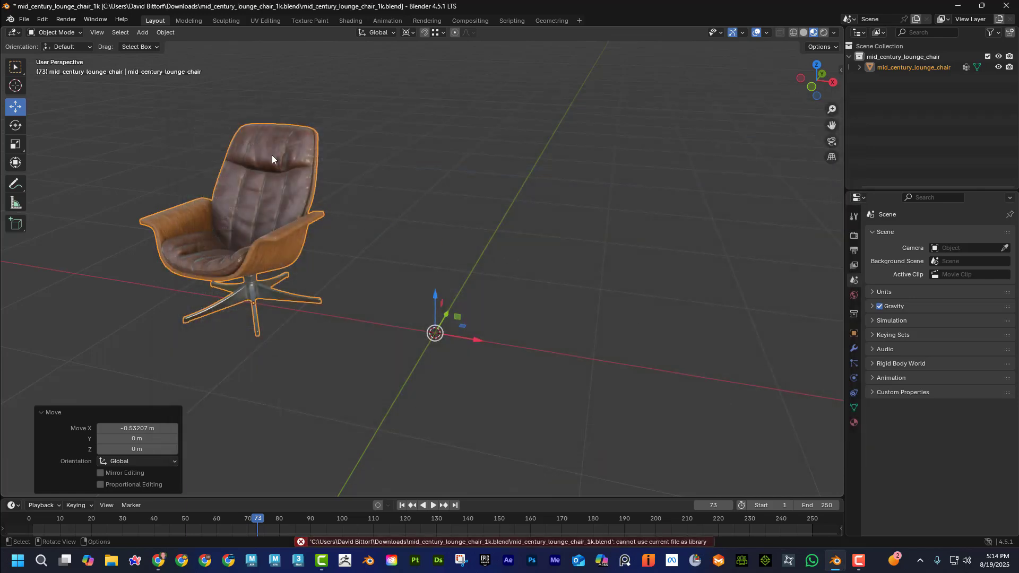
Step: Start a new default scene without saving the changes to the lounge chair file
click(24, 19)
mouse_move(37, 31)
click(221, 39)
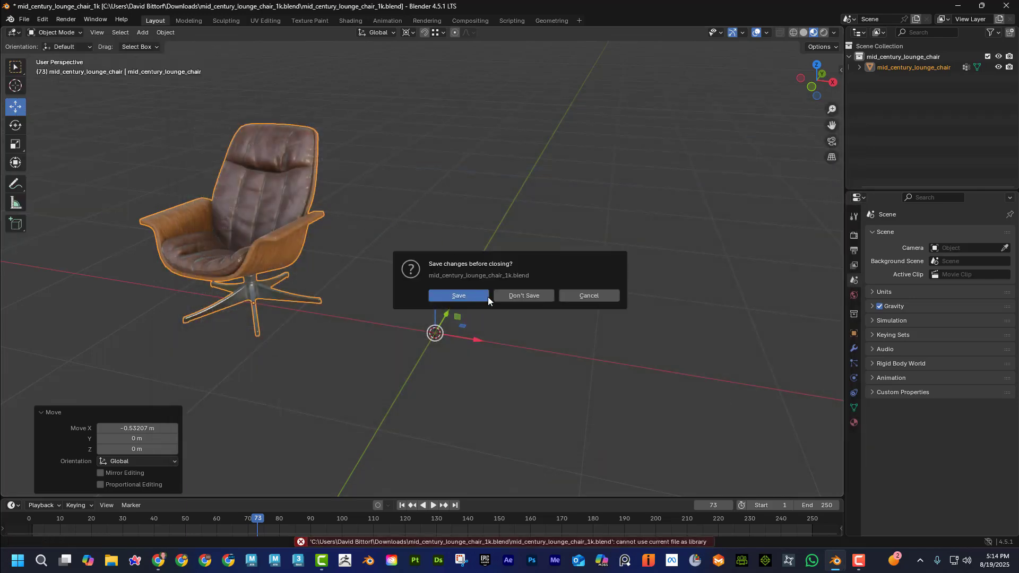
click(527, 296)
Step: Append the mid_century_lounge_chair collection from mid_century_lounge_chair_1k.blend in Downloads to the new scene
click(24, 20)
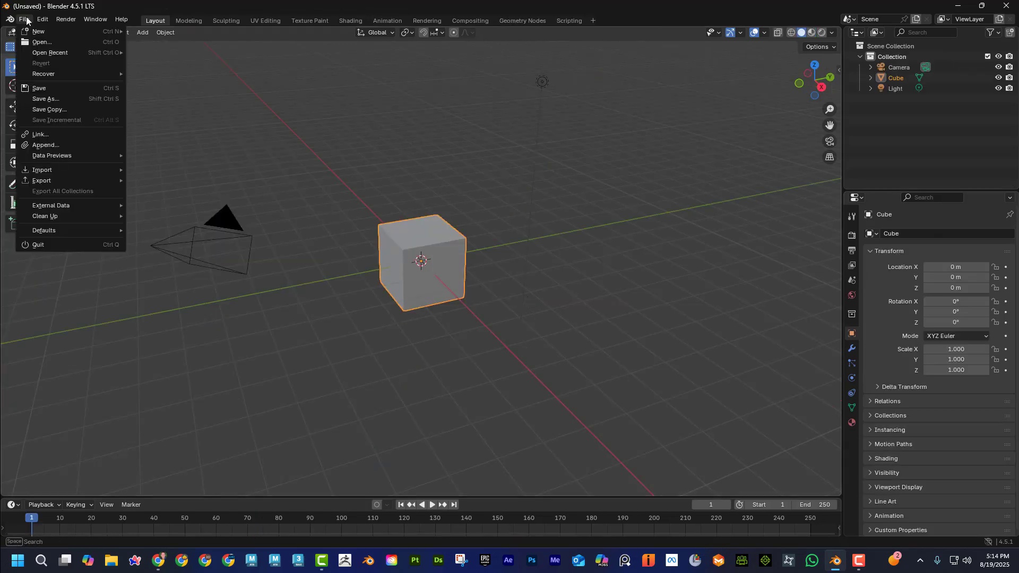
click(81, 144)
click(367, 154)
click(336, 125)
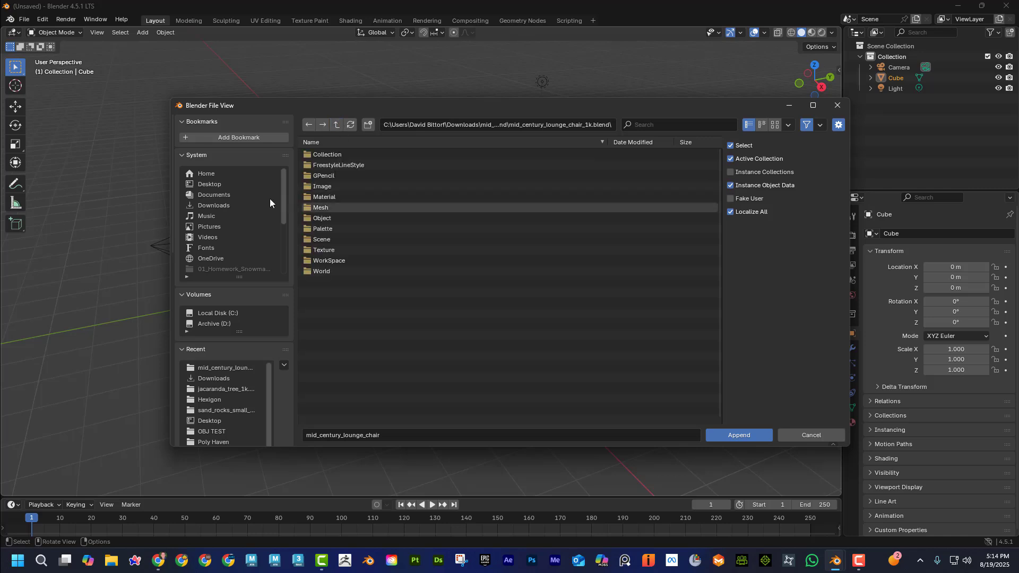
click(240, 184)
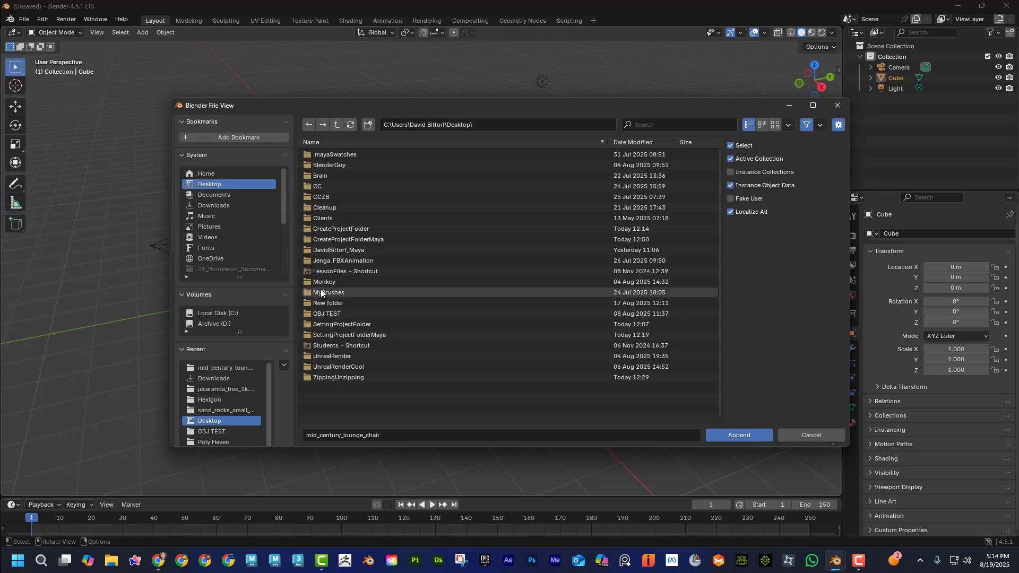
click(223, 204)
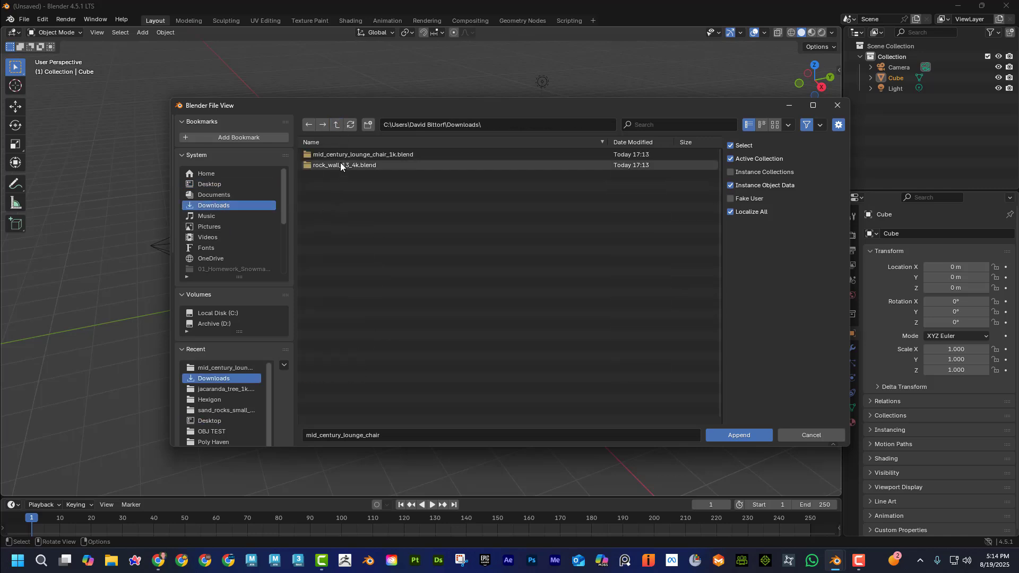
double_click(342, 158)
click(343, 164)
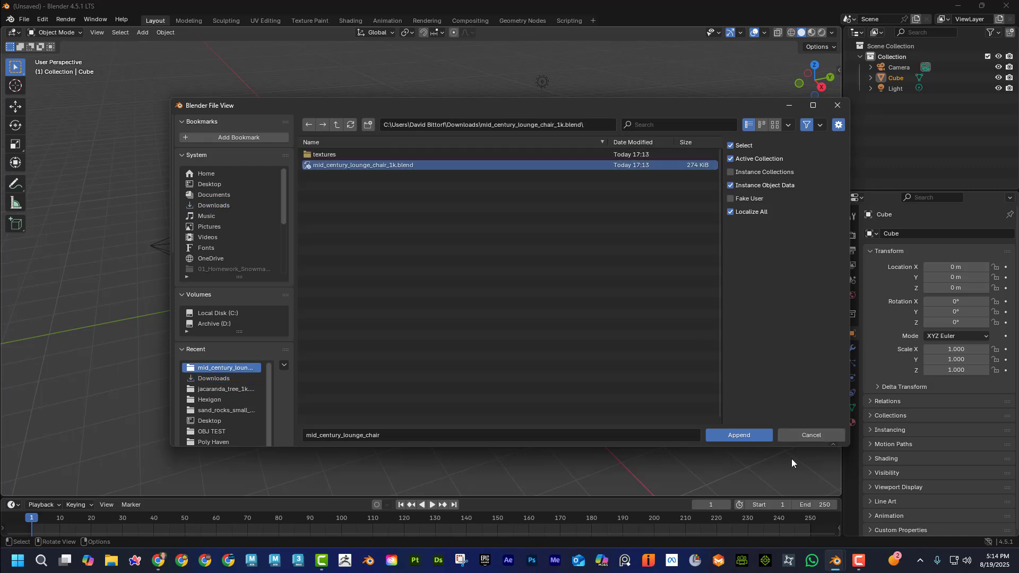
click(739, 435)
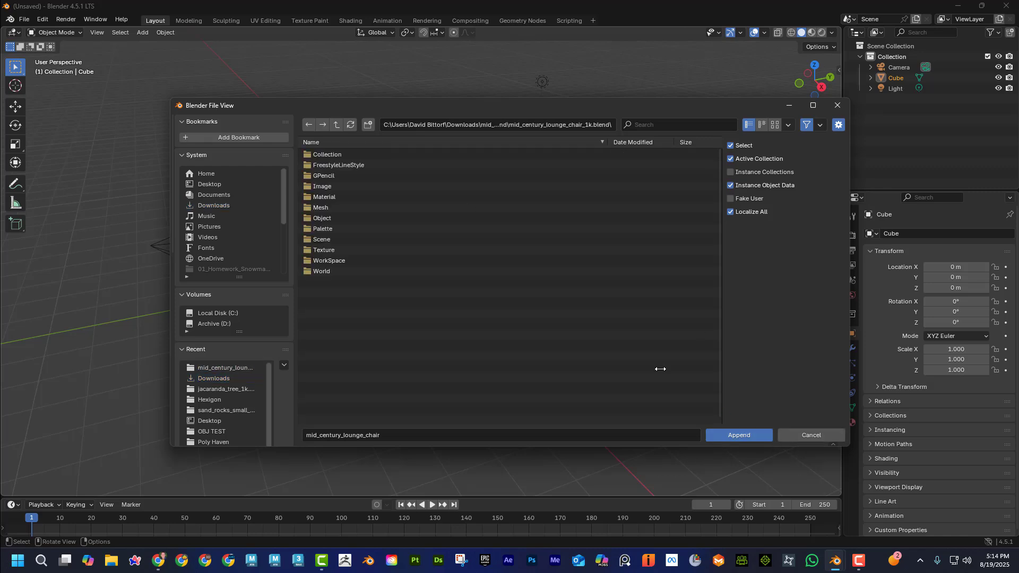
double_click(331, 155)
click(331, 155)
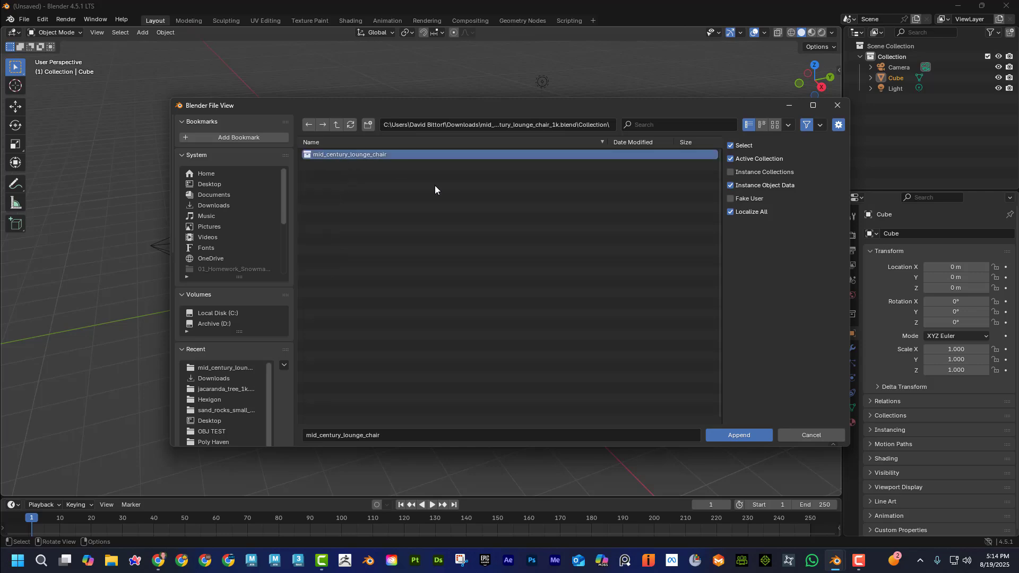
click(760, 435)
Step: Delete the default cube from around the base of the appended lounge chair
middle_drag(533, 378, 560, 209)
click(405, 285)
key(Delete)
scroll(560, 209, up, 4)
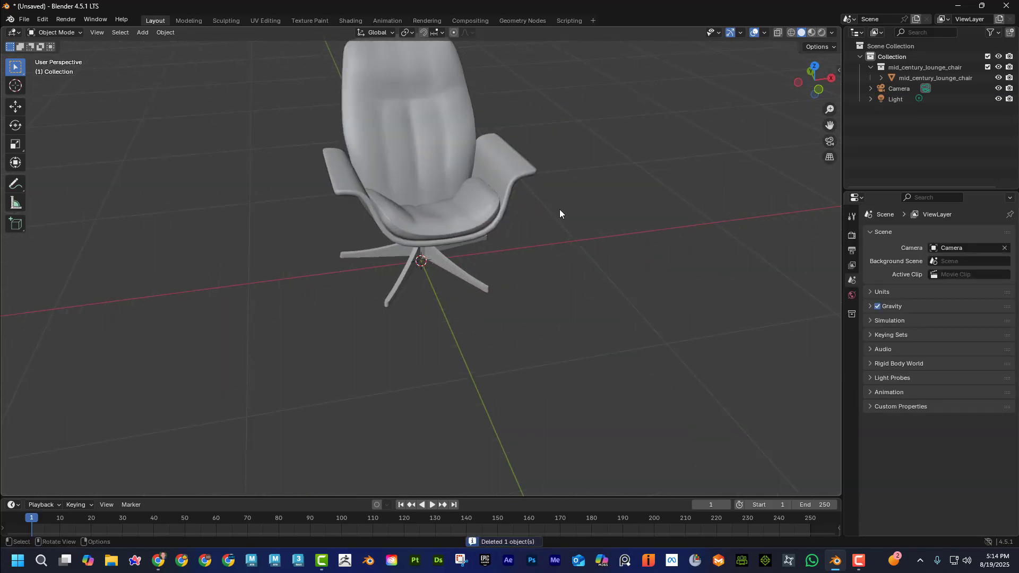
Step: Display the scene in material preview and move the lounge chair along the X axis to about -1.26 m
click(811, 32)
middle_drag(523, 250, 478, 313)
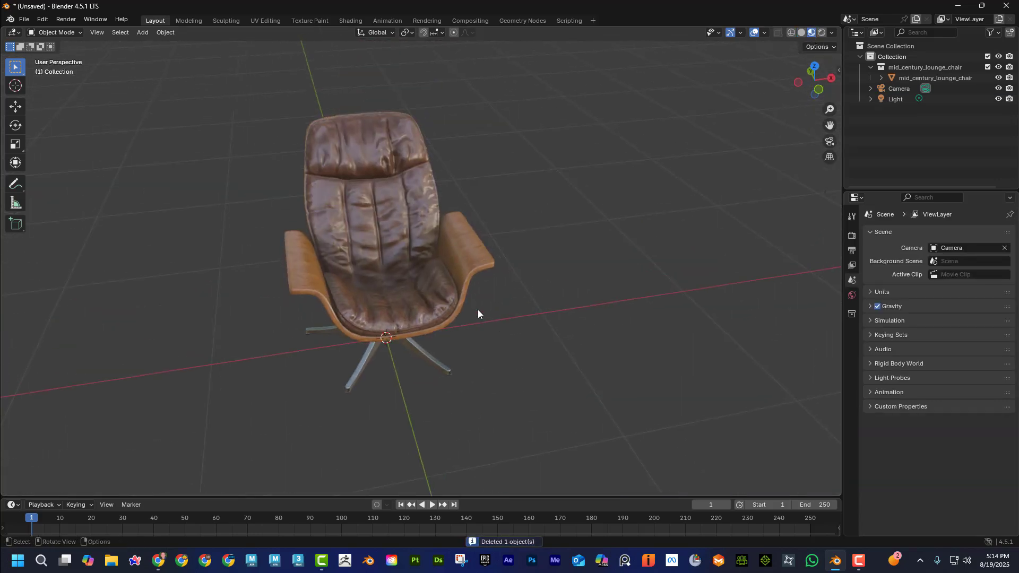
drag(478, 313, 593, 251)
middle_drag(593, 252, 363, 302)
click(15, 106)
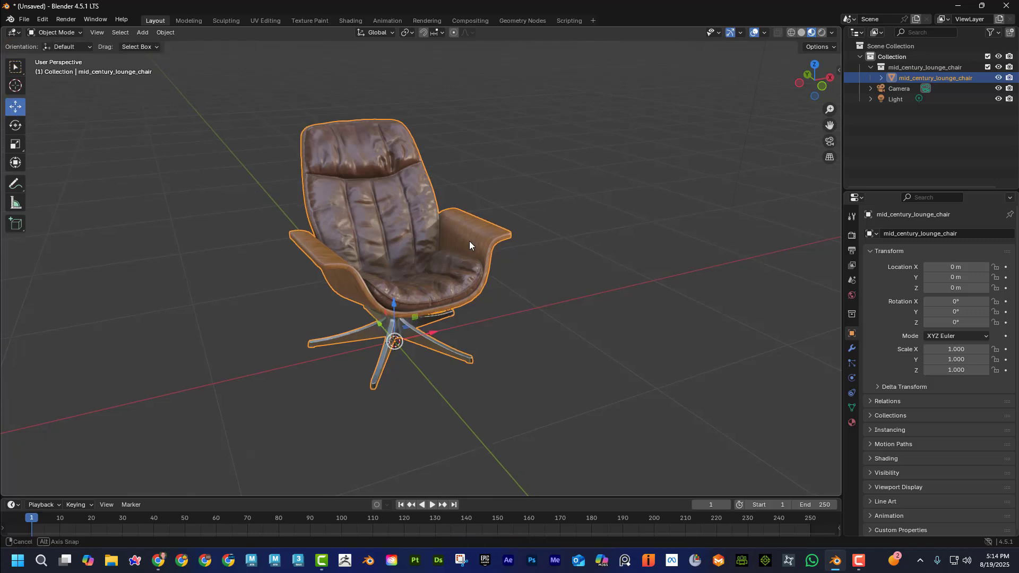
drag(432, 333, 339, 345)
scroll(463, 364, down, 4)
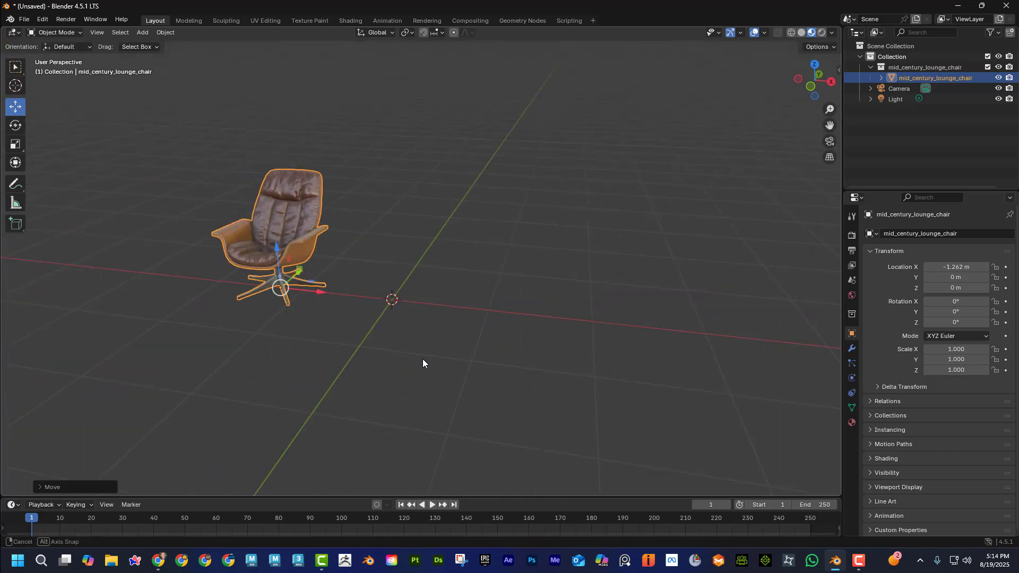
scroll(424, 361, up, 3)
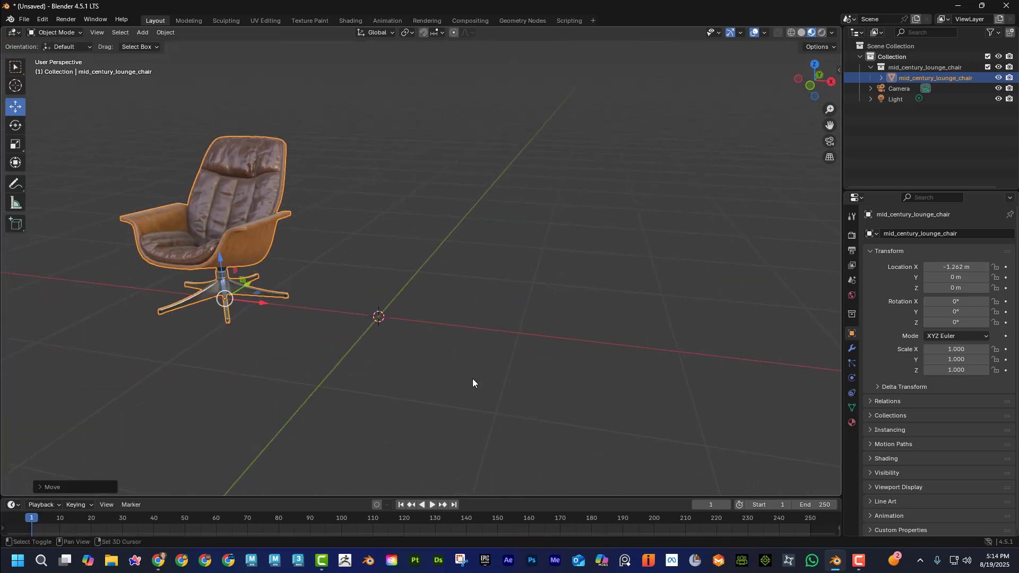
Step: Add a plane mesh at the origin and move it along the X axis to about 0.84 m
key(shift+a)
mouse_move(471, 318)
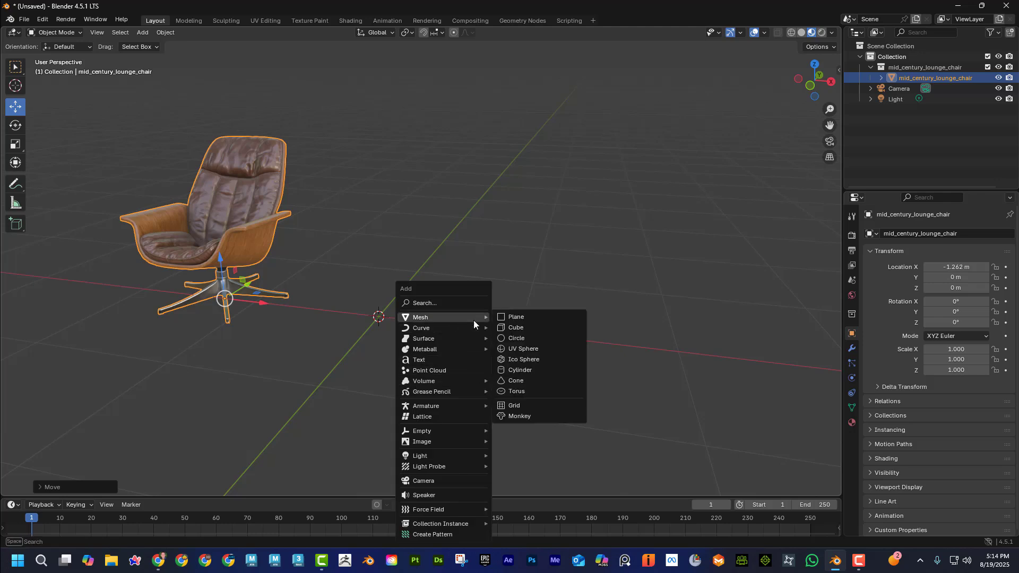
click(514, 317)
key(g)
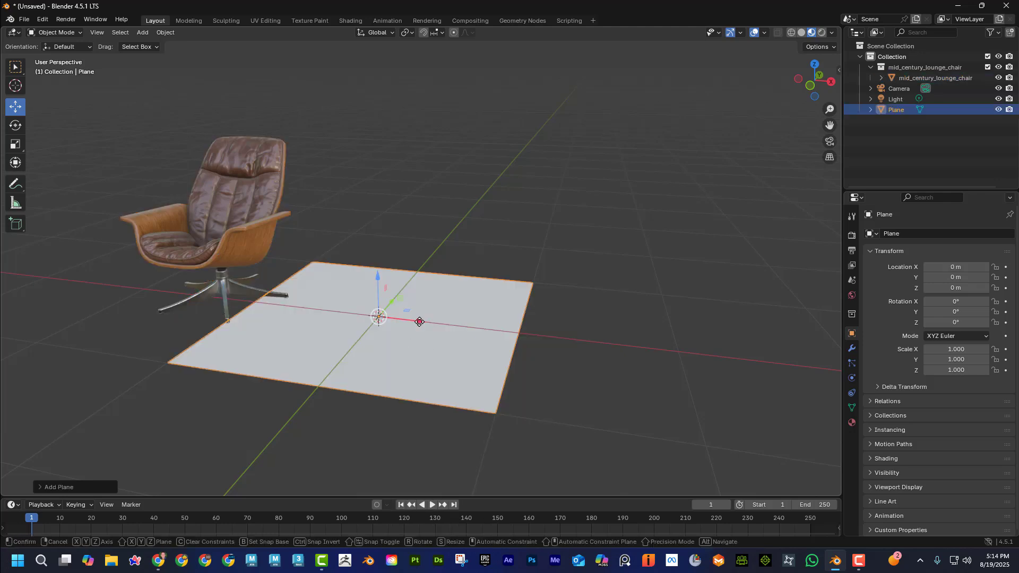
click(537, 330)
middle_drag(536, 330, 522, 375)
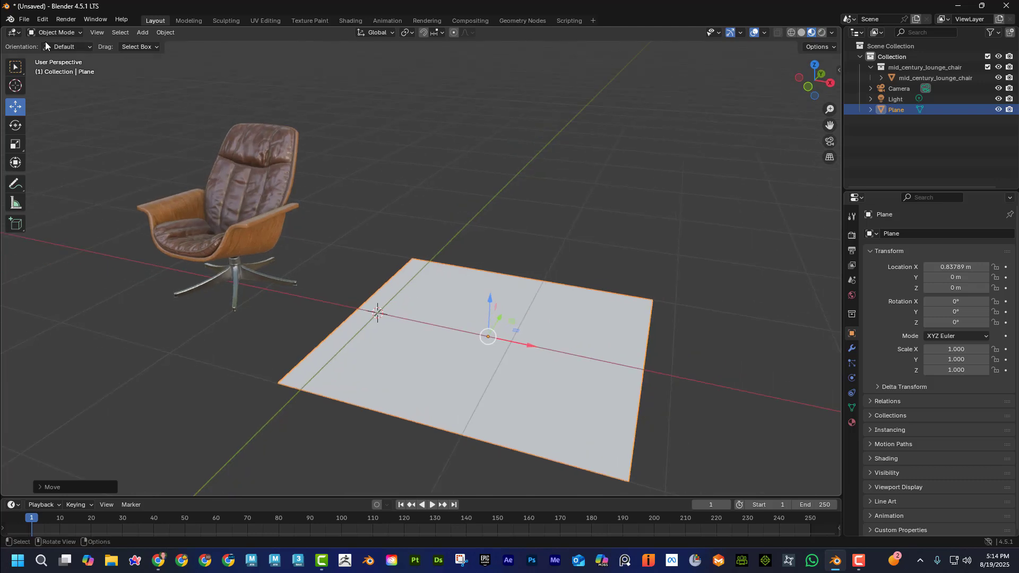
Step: Append the rock_wall_13 material from rock_wall_13_4k.blend in the Downloads folder
click(24, 19)
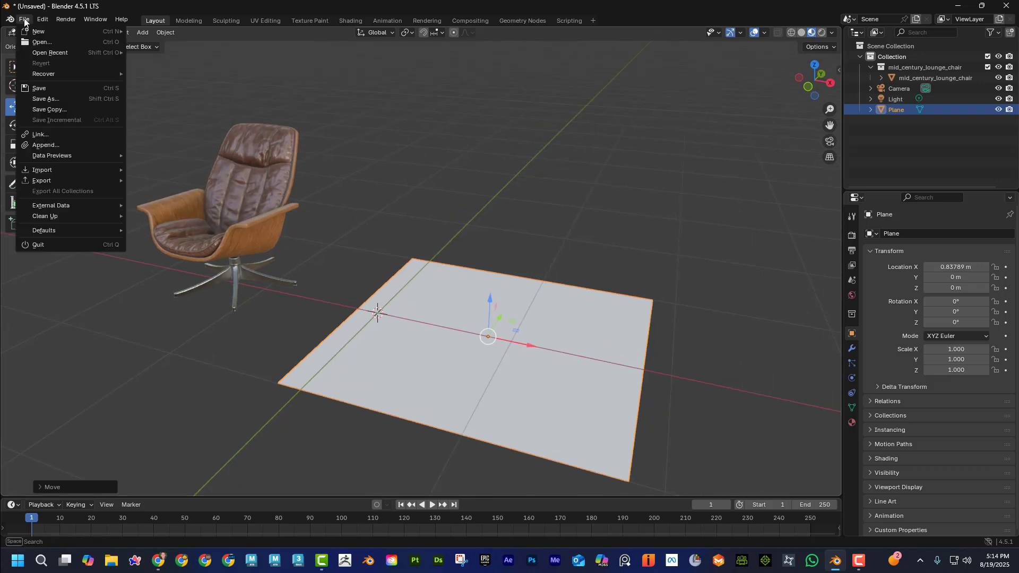
click(58, 145)
click(336, 126)
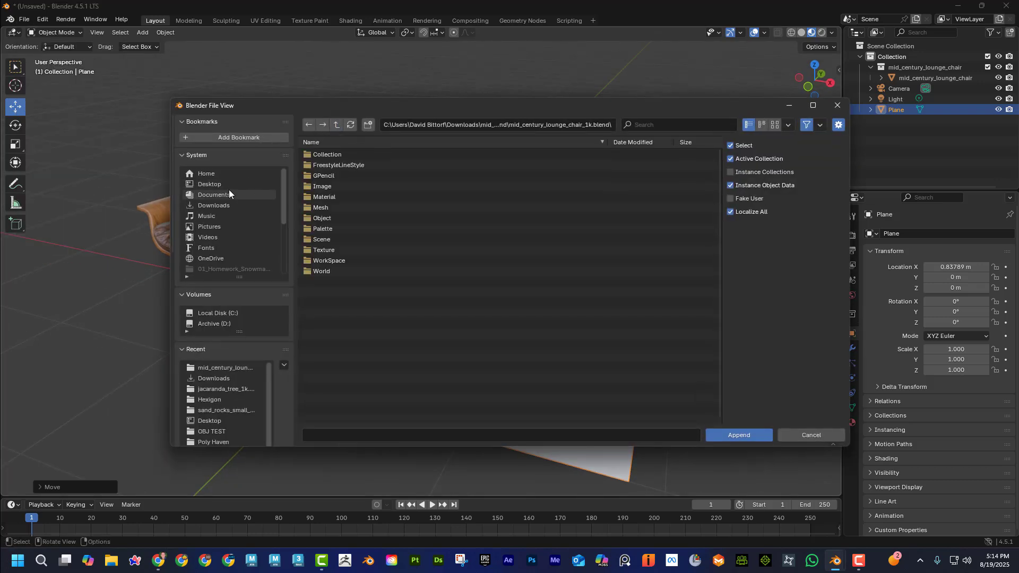
click(338, 122)
click(339, 122)
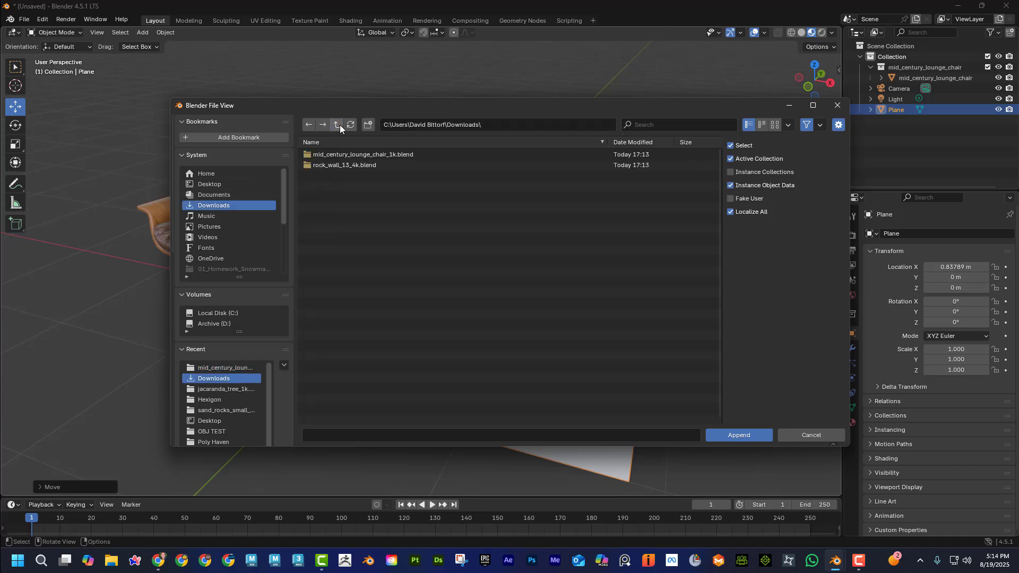
click(343, 166)
click(346, 165)
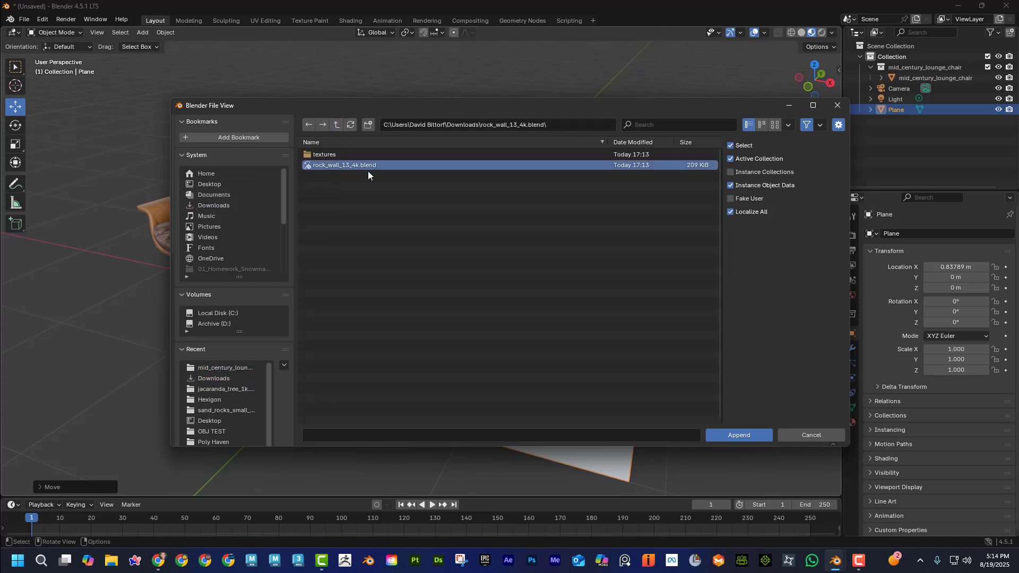
click(759, 435)
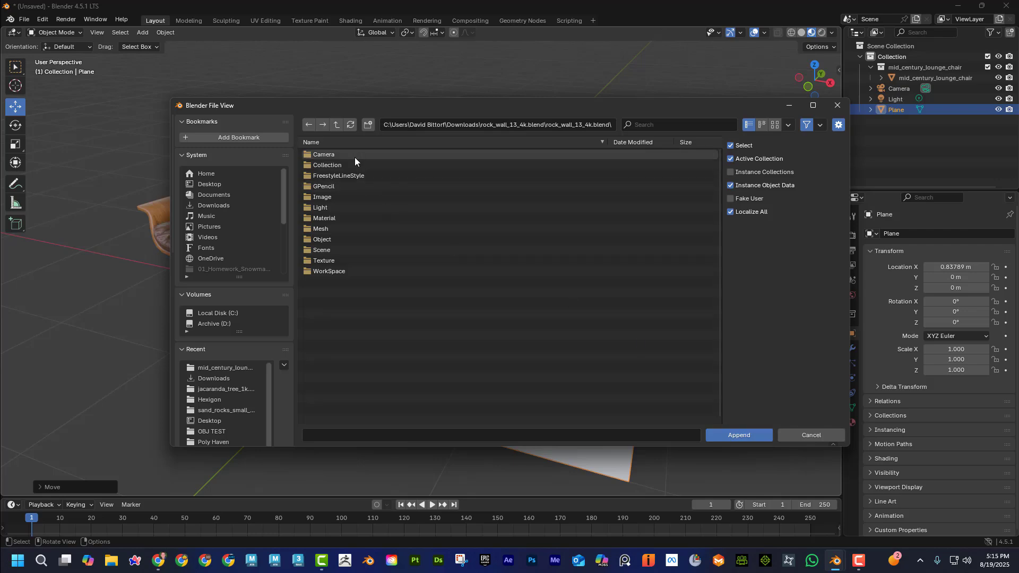
click(334, 216)
click(324, 155)
click(732, 435)
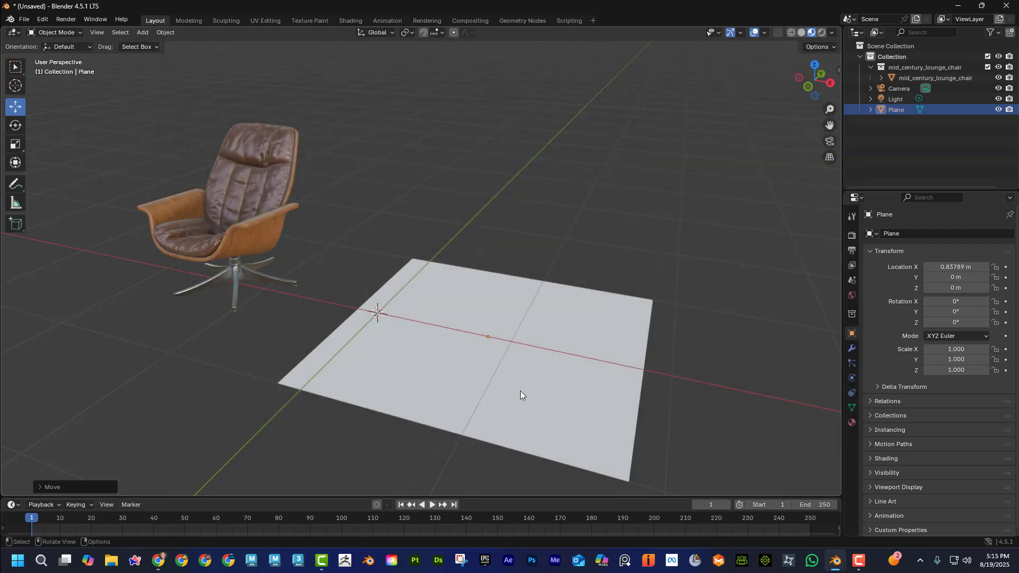
shift+middle_drag(525, 328, 476, 281)
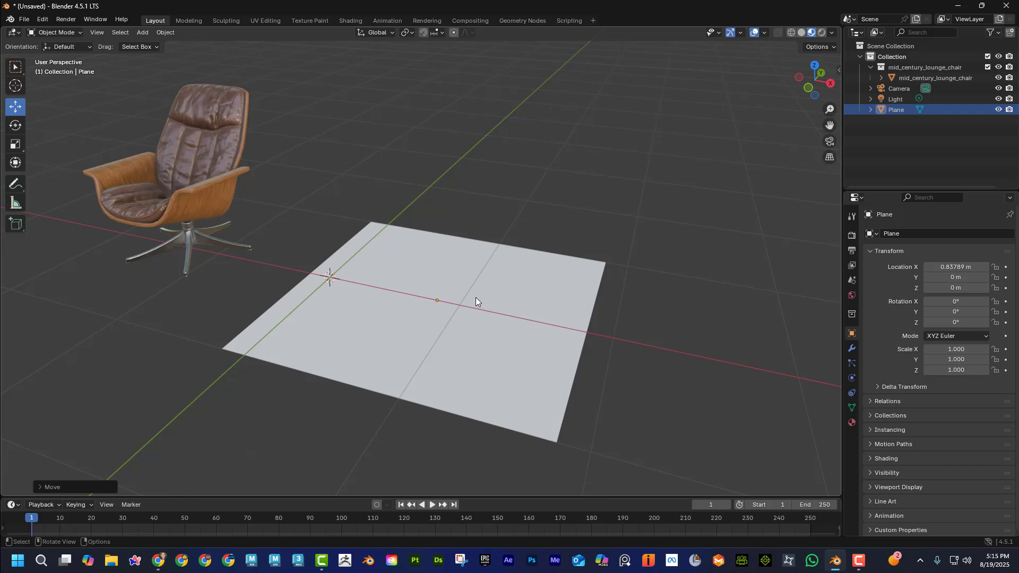
Step: Assign the appended rock_wall_13 material to the plane and inspect its stone texture up close
click(409, 301)
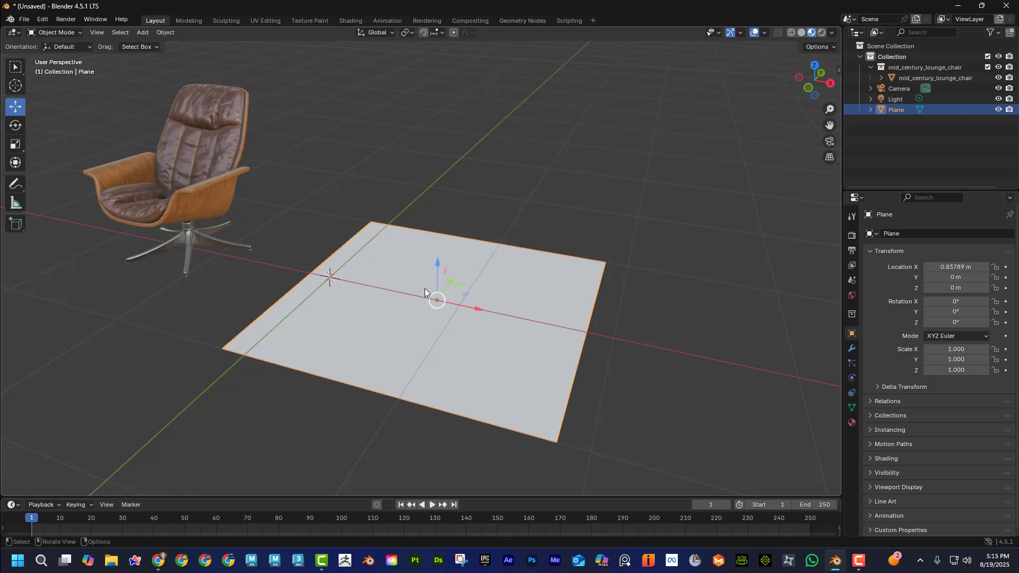
click(851, 423)
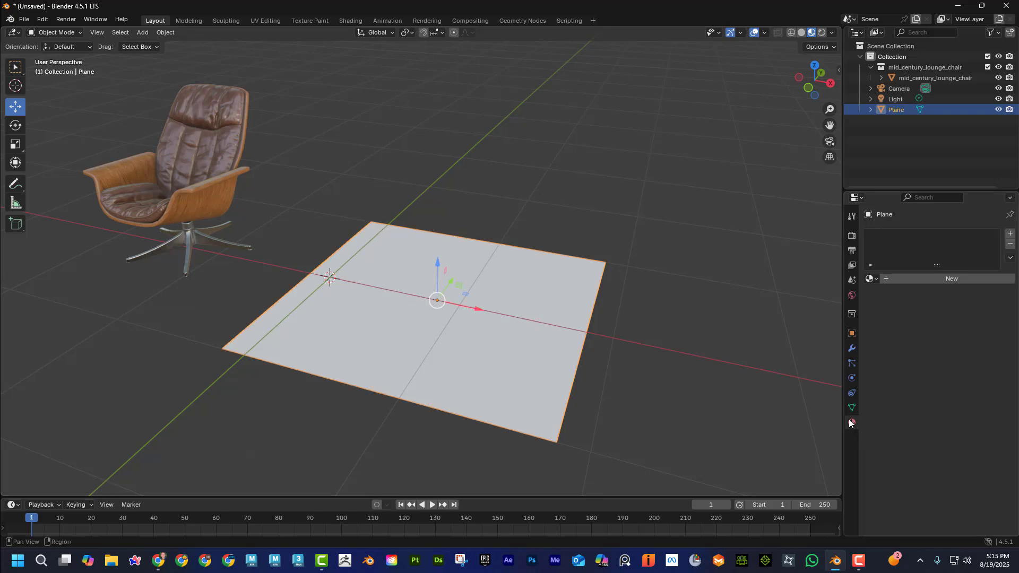
click(871, 279)
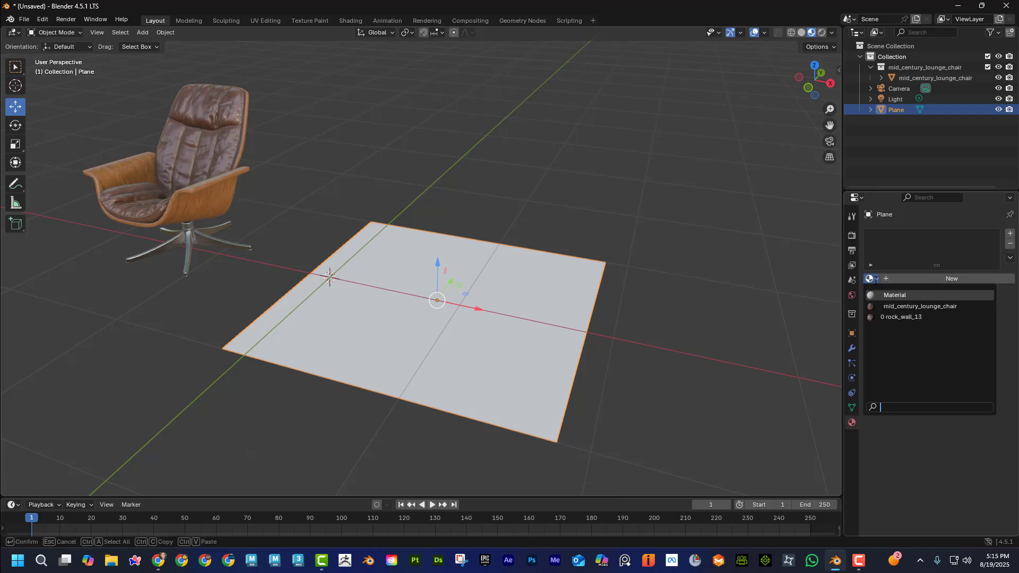
click(892, 317)
scroll(614, 362, up, 2)
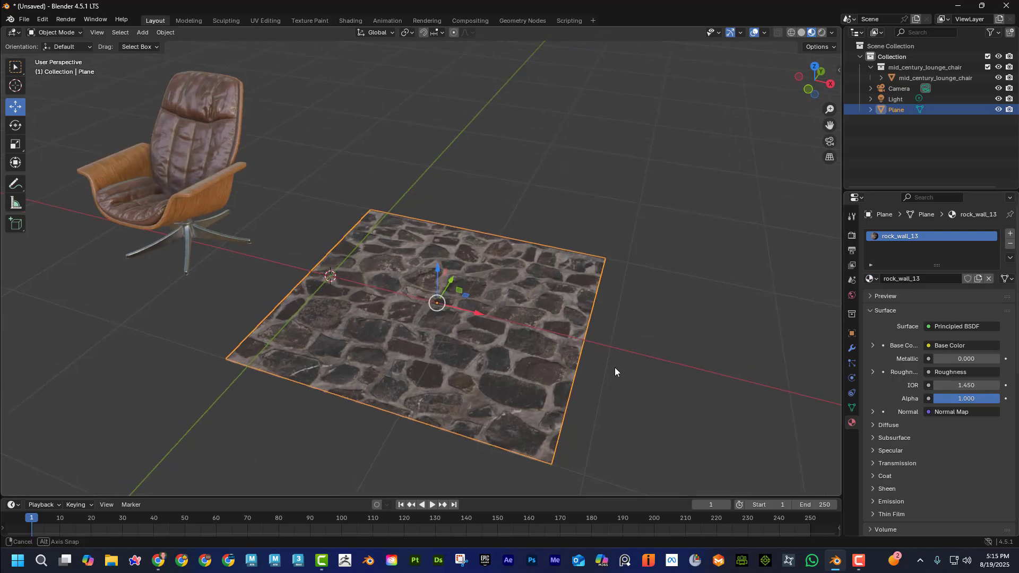
shift+middle_drag(655, 359, 651, 291)
scroll(651, 292, up, 1)
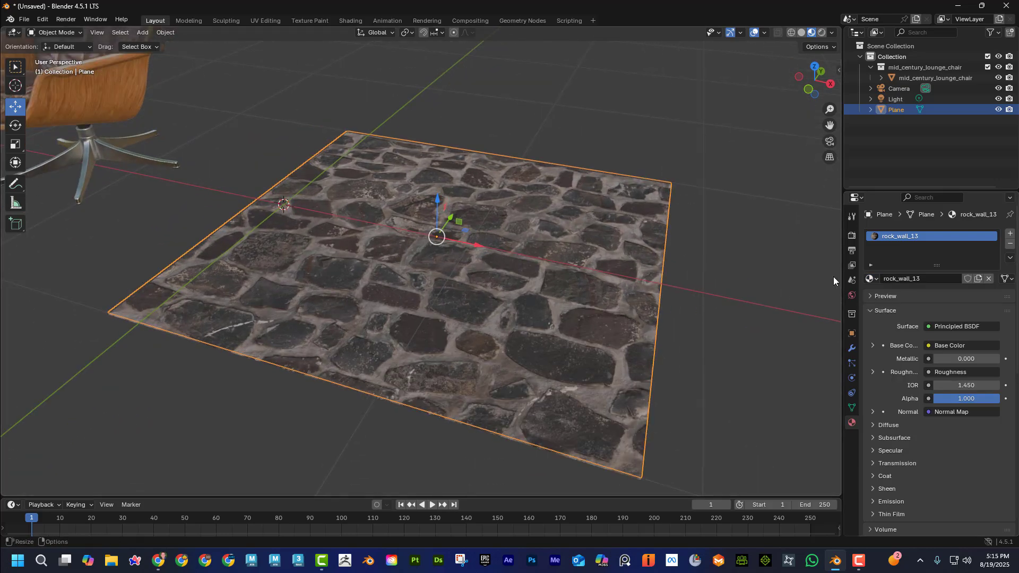
middle_drag(394, 237, 455, 302)
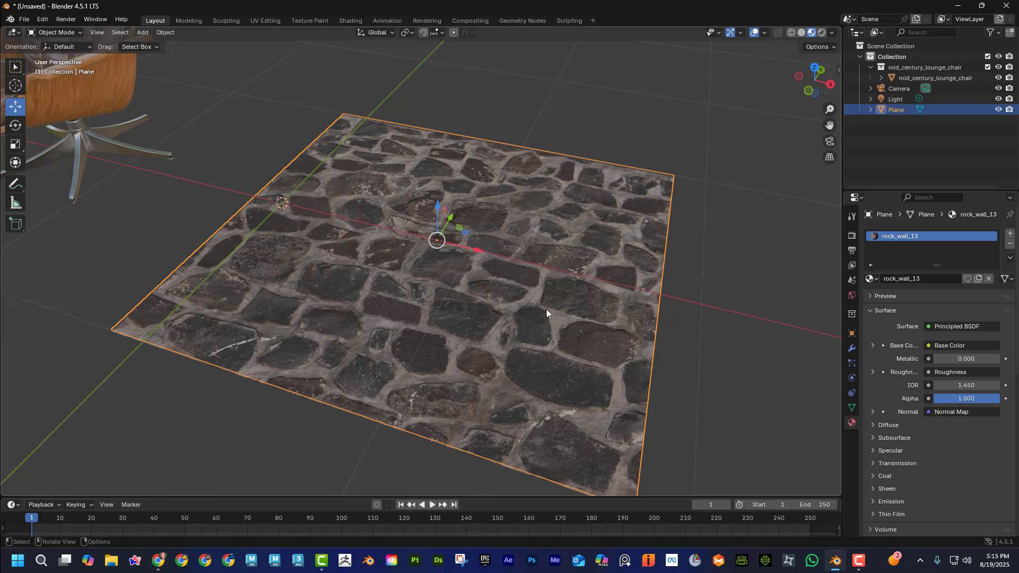
scroll(546, 308, down, 4)
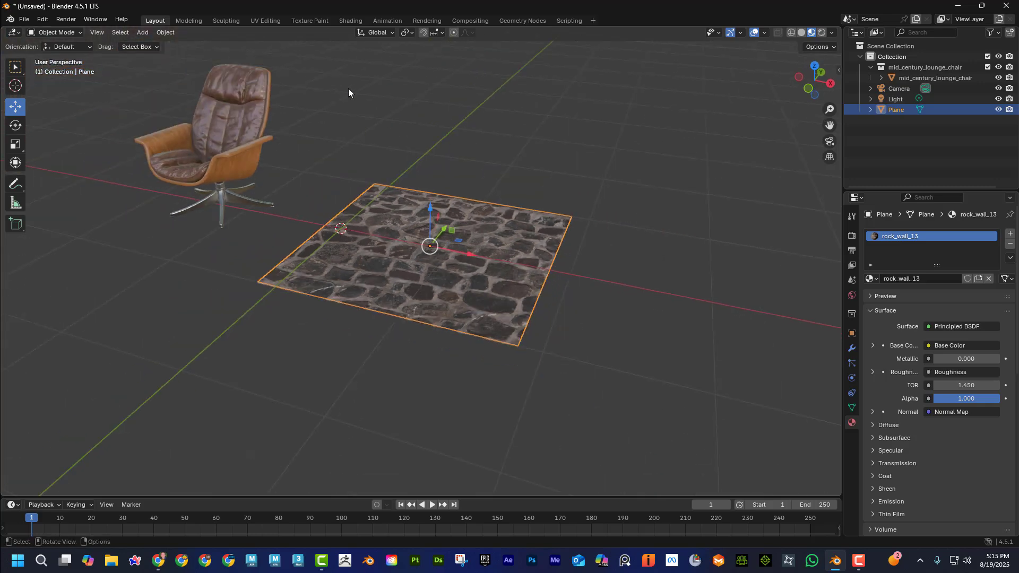
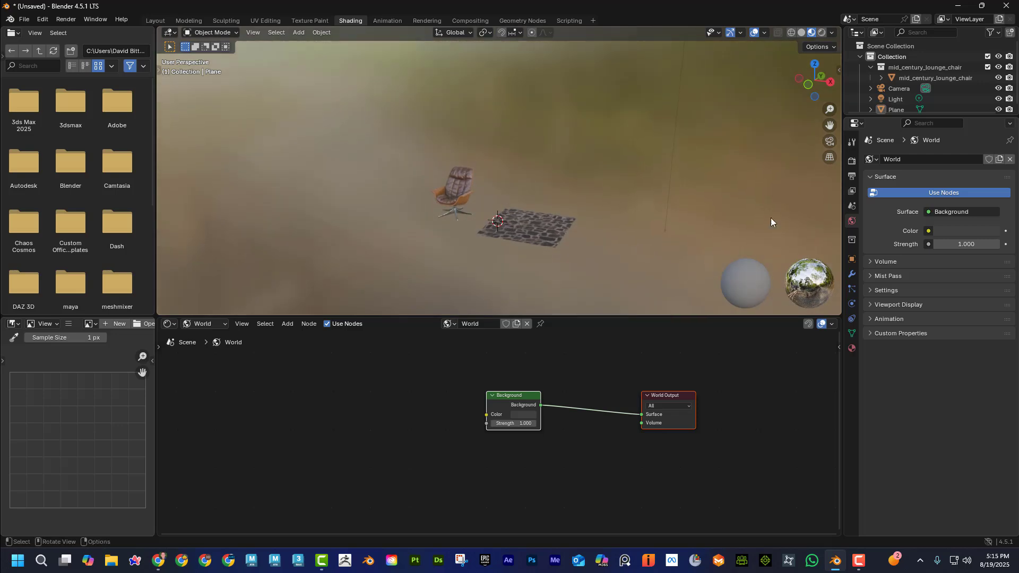
Step: Switch the viewport to rendered shading and delete the default light from the scene
scroll(613, 219, up, 5)
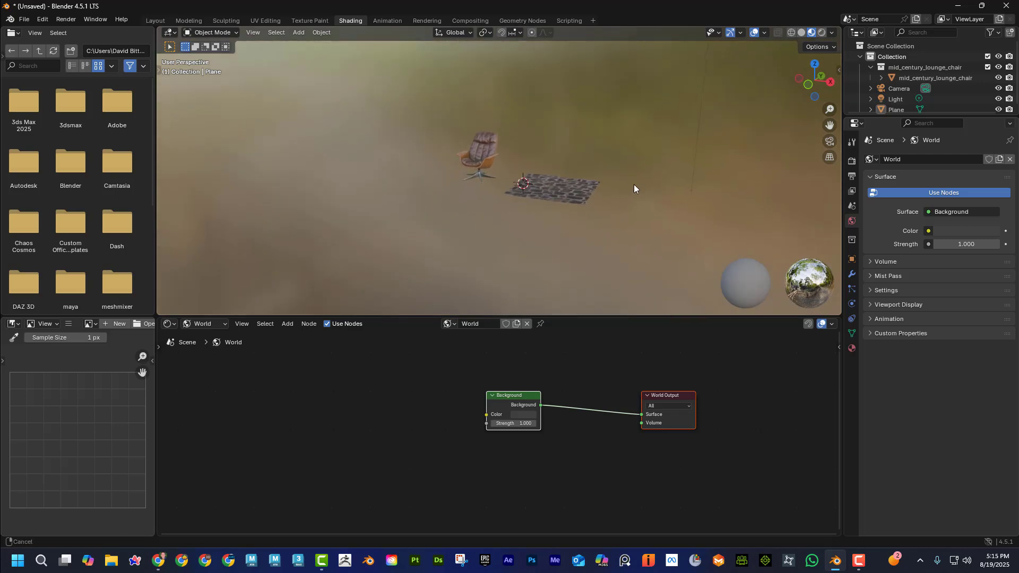
click(821, 33)
mouse_move(552, 141)
middle_down()
mouse_move(532, 131)
mouse_move(572, 142)
mouse_move(521, 139)
mouse_move(533, 139)
middle_up()
scroll(539, 141, down, 8)
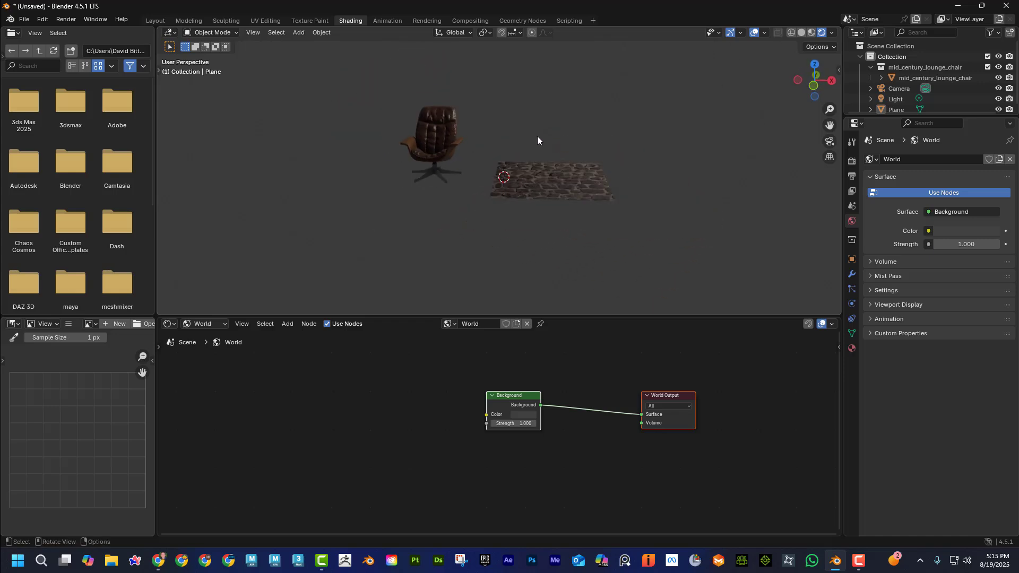
middle_drag(660, 106, 606, 100)
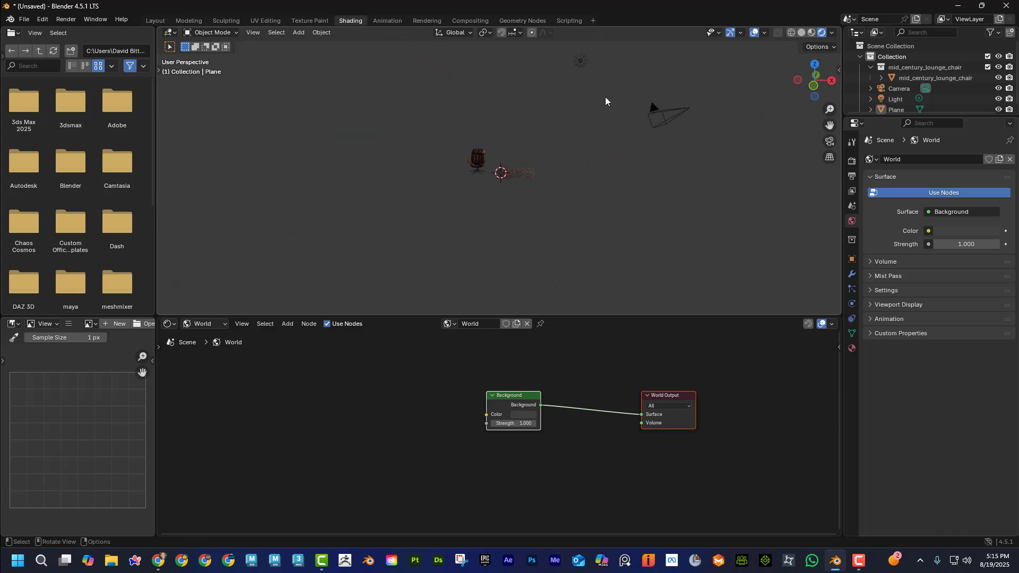
click(581, 61)
key(Delete)
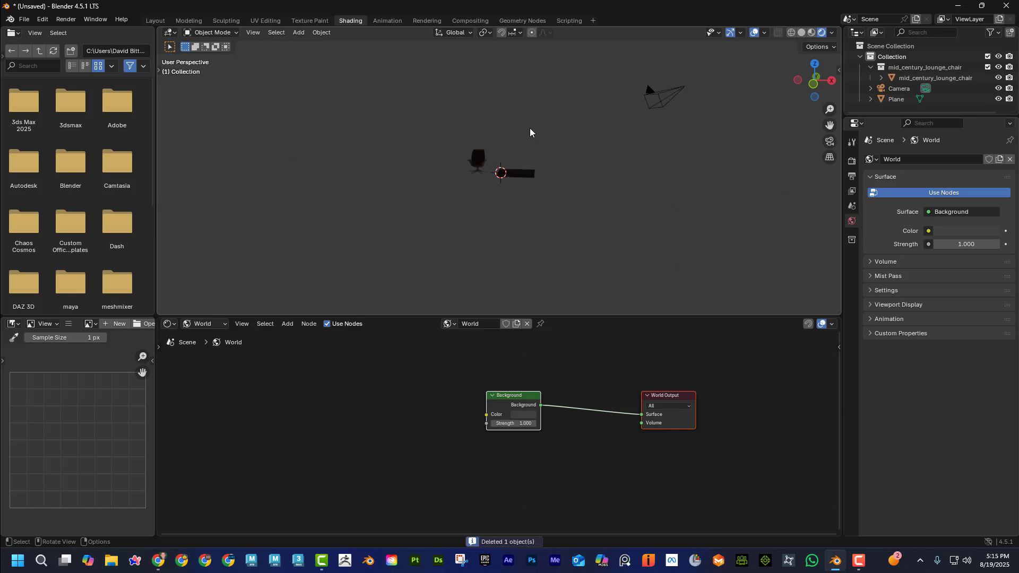
scroll(530, 128, up, 6)
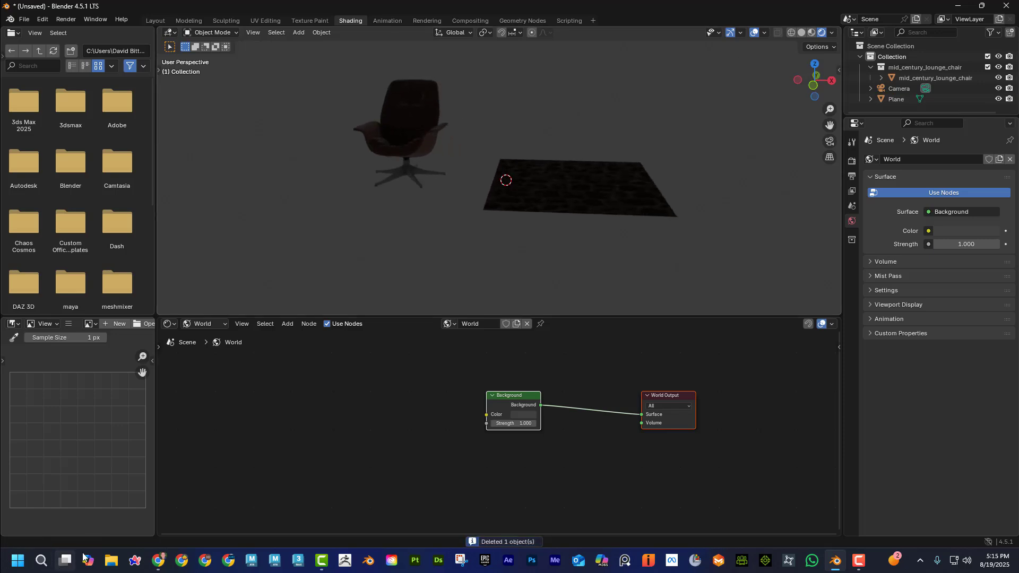
Step: Bring sunny_country_road_4k.exr from the Downloads folder into the world node setup as an image texture node
click(111, 561)
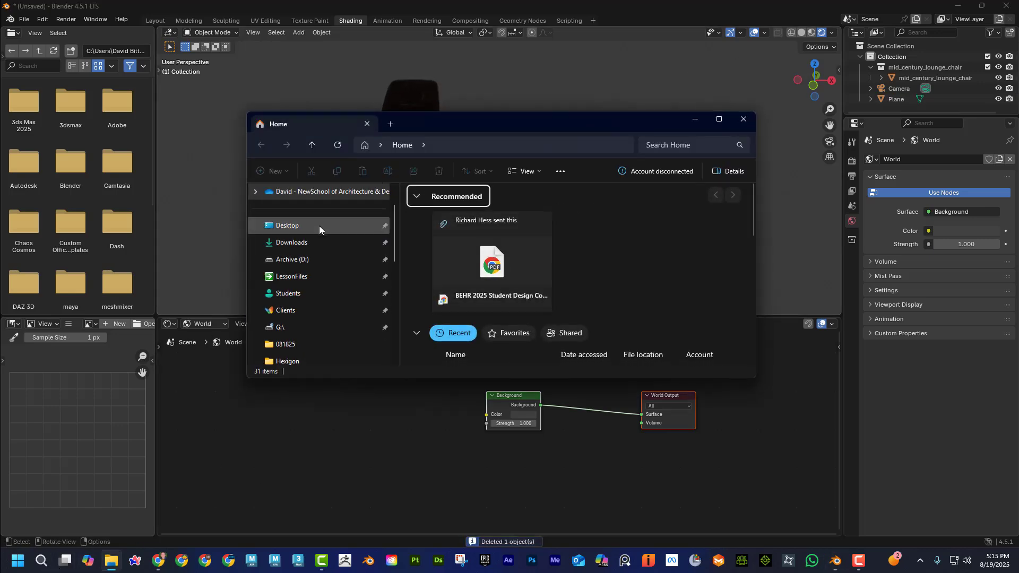
click(313, 242)
click(671, 241)
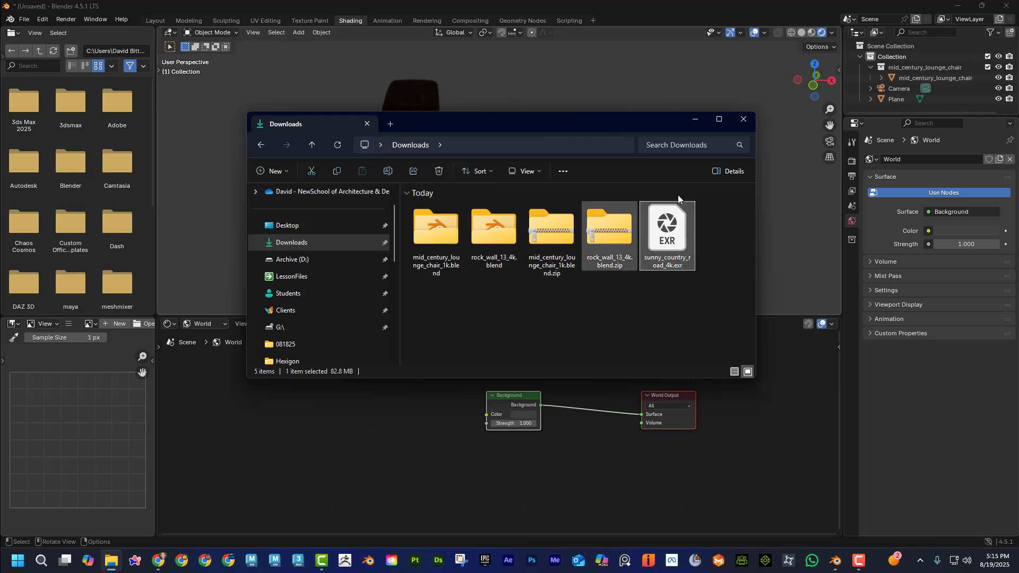
drag(660, 125, 824, 86)
drag(833, 180, 375, 405)
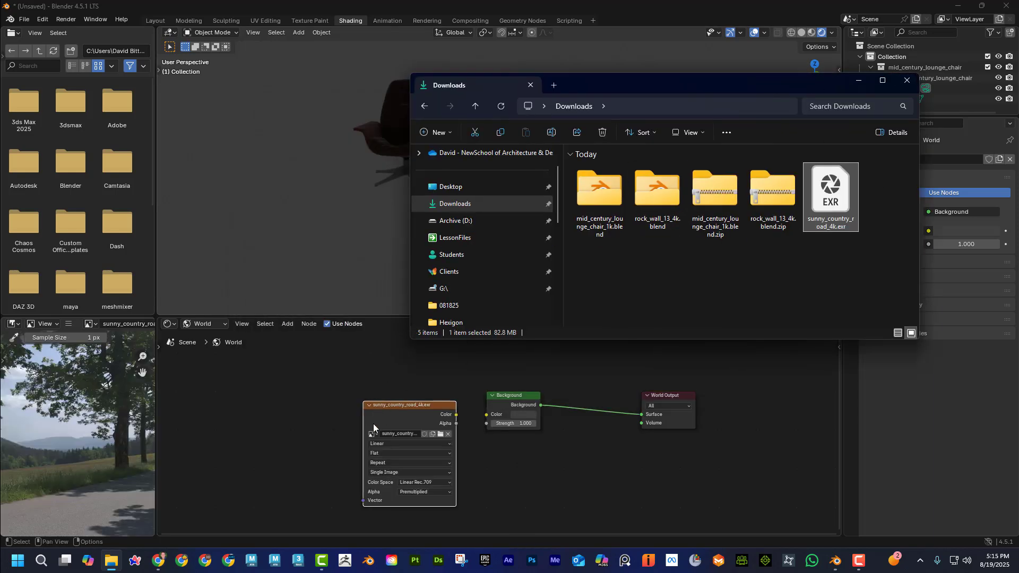
click(907, 80)
Step: Widen the image preview area and connect the sunny_country_road_4k.exr node's Color output to the Background node's Color input
drag(159, 389, 315, 393)
scroll(124, 434, down, 2)
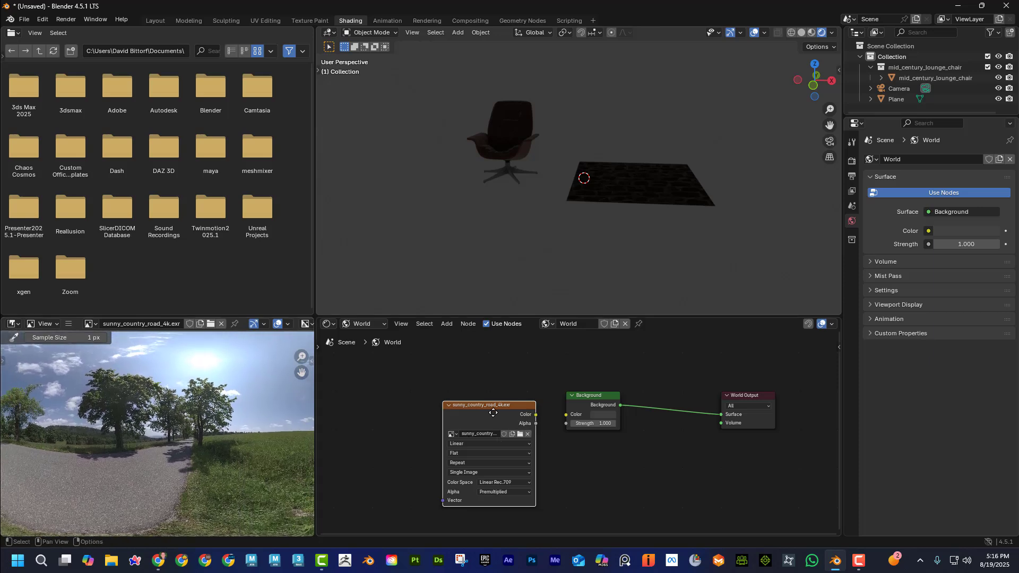
drag(531, 424, 566, 414)
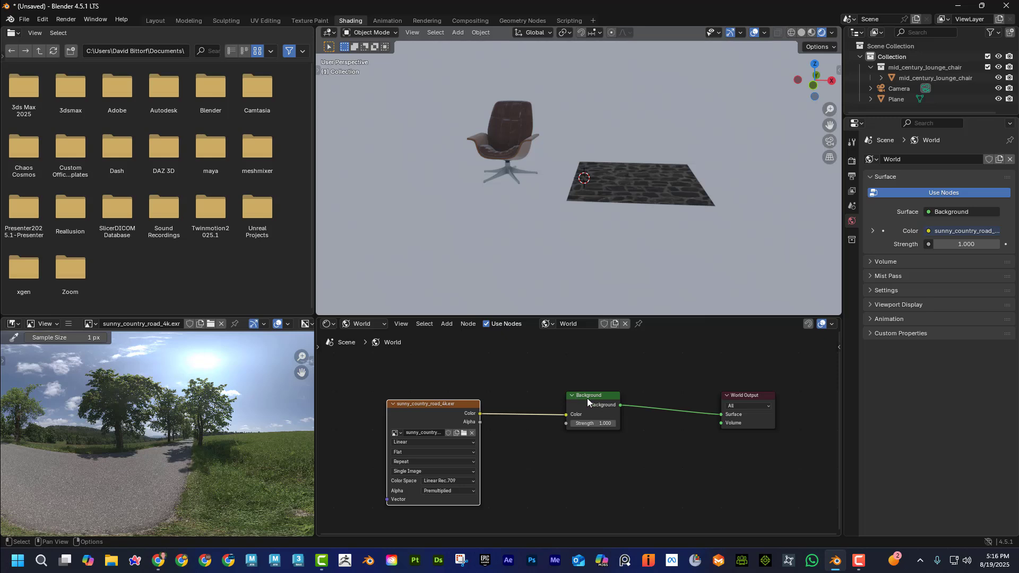
Step: Delete the Background node from the world node setup
click(596, 396)
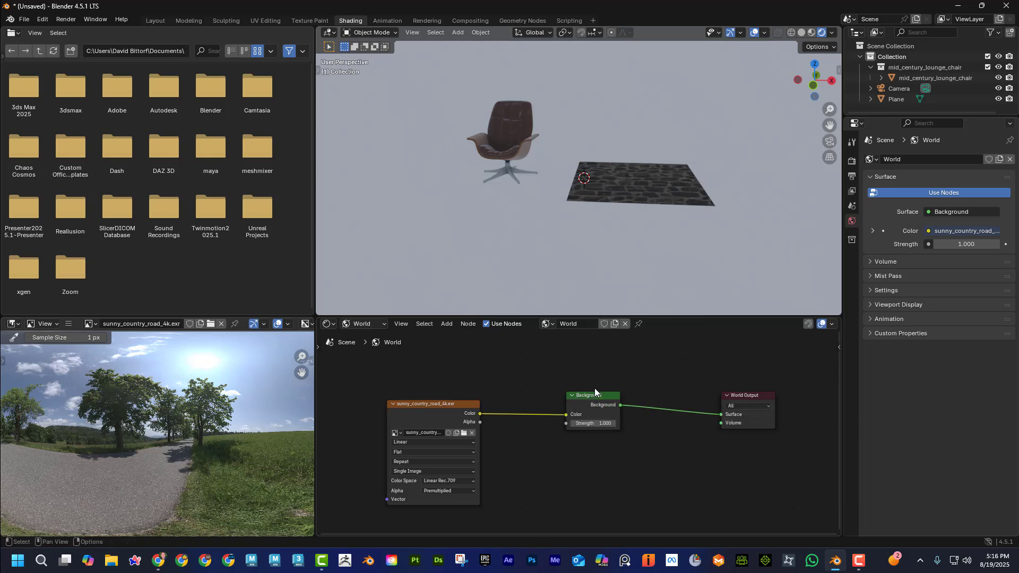
key(x)
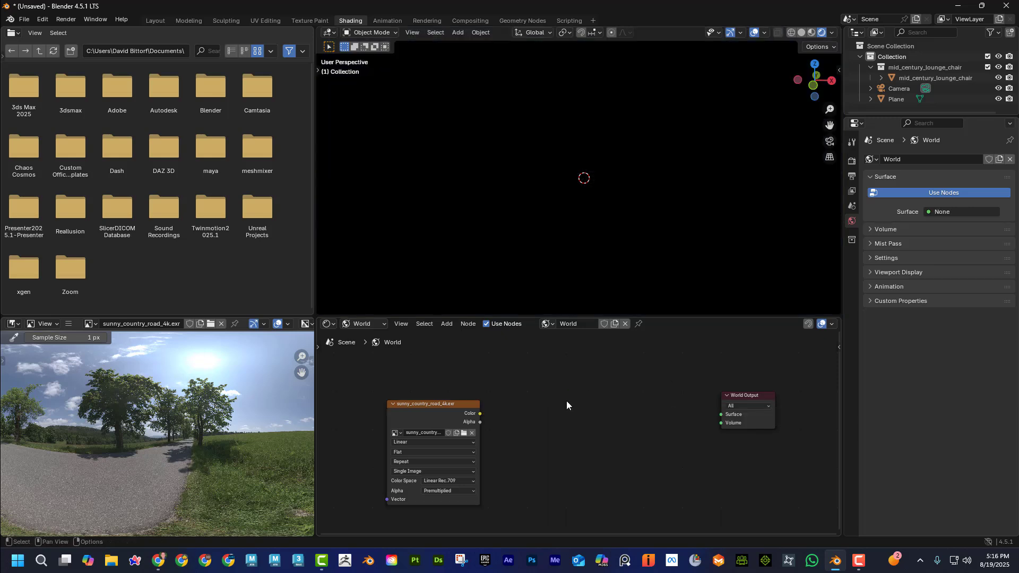
click(464, 324)
mouse_move(445, 323)
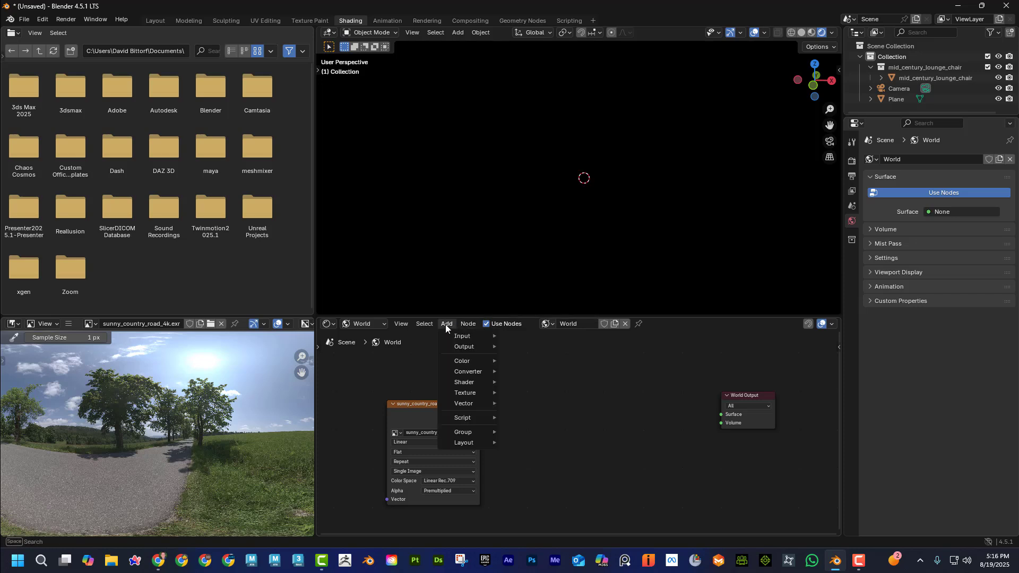
mouse_move(470, 378)
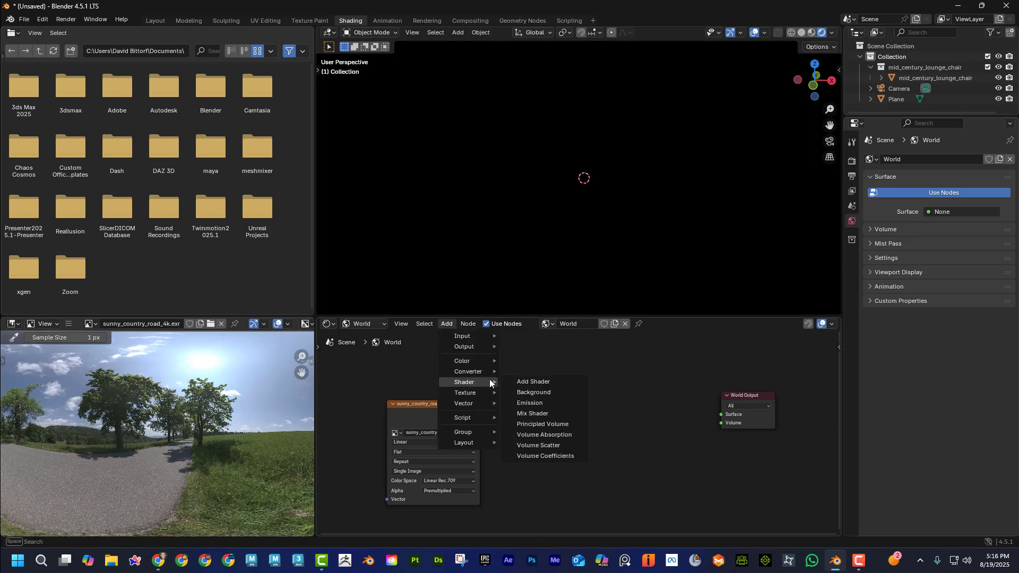
click(557, 395)
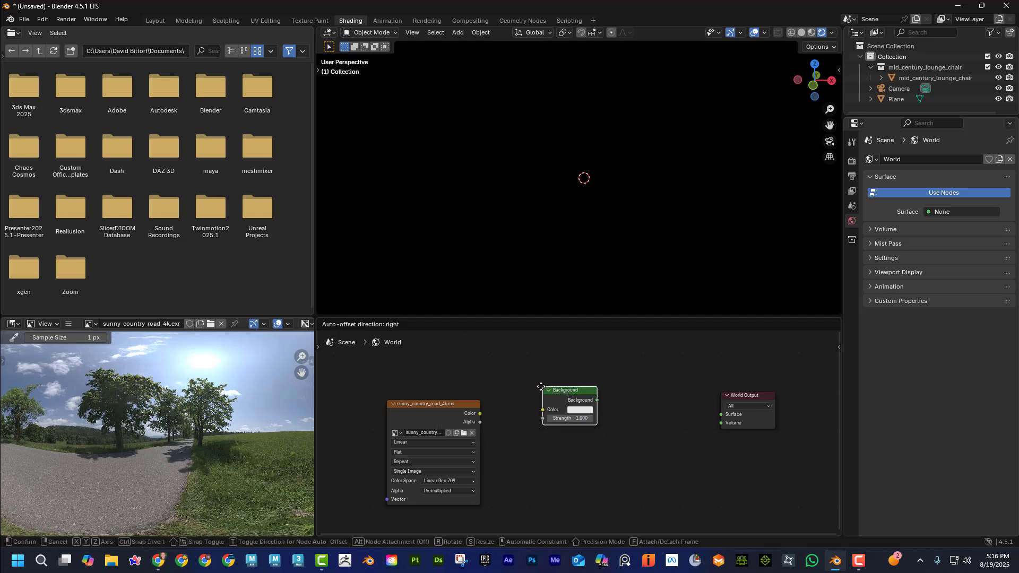
click(558, 400)
key(Delete)
Step: Add an Environment Texture node between the image texture node and the World Output node
click(466, 325)
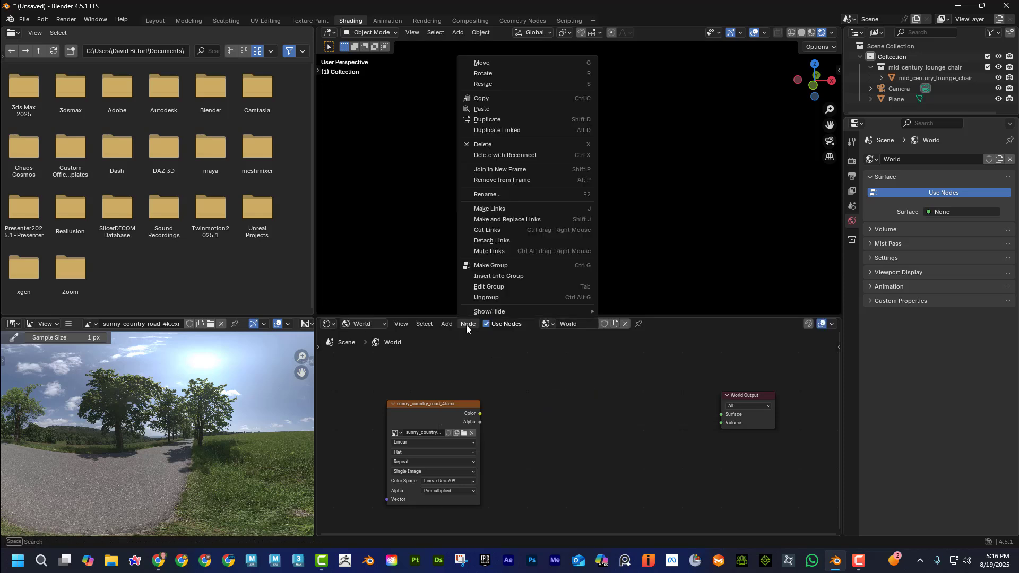
mouse_move(446, 324)
mouse_move(470, 394)
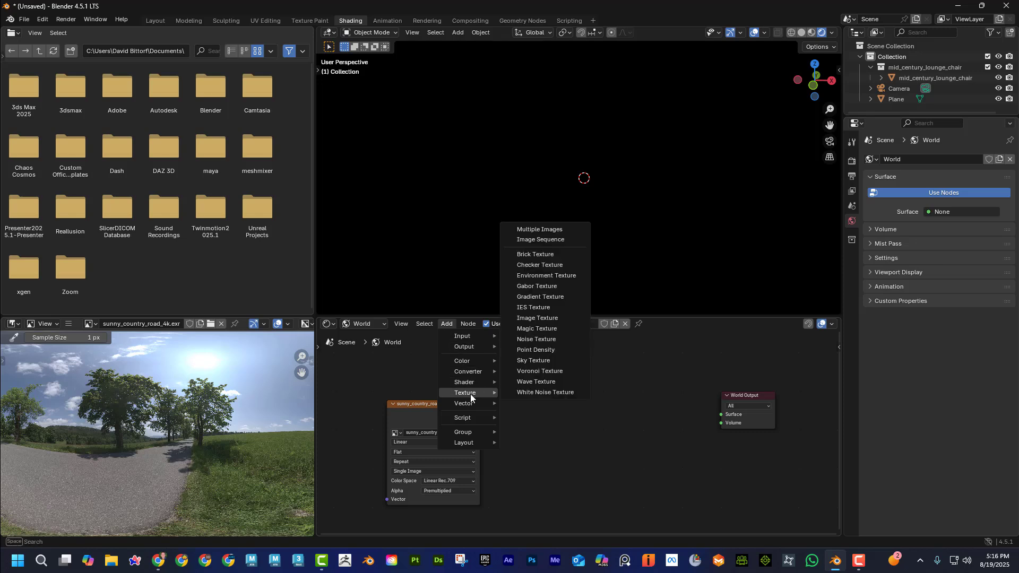
click(534, 275)
click(539, 385)
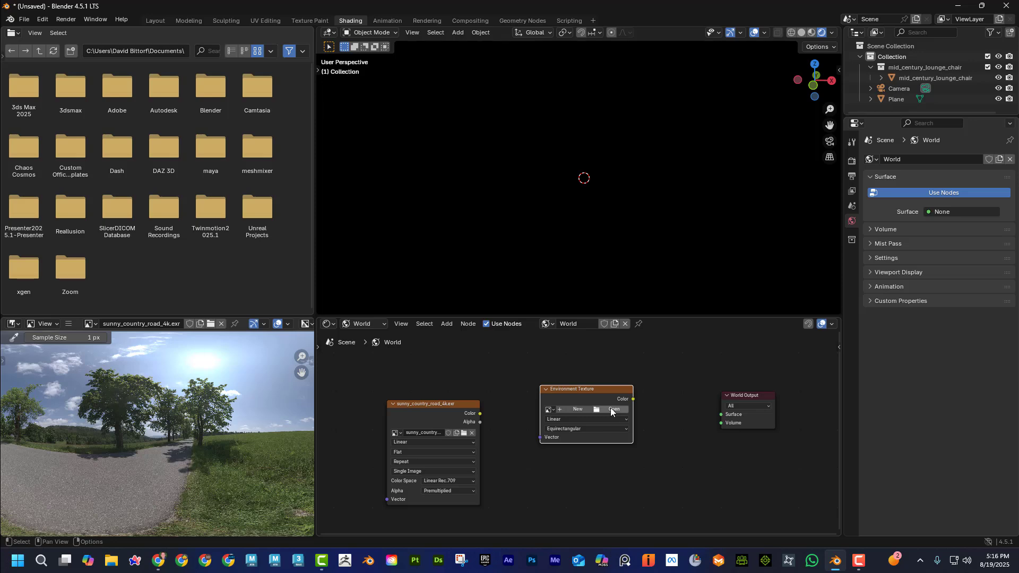
Step: Load sunny_country_road_4k.exr from the Downloads folder into the Environment Texture node
click(615, 410)
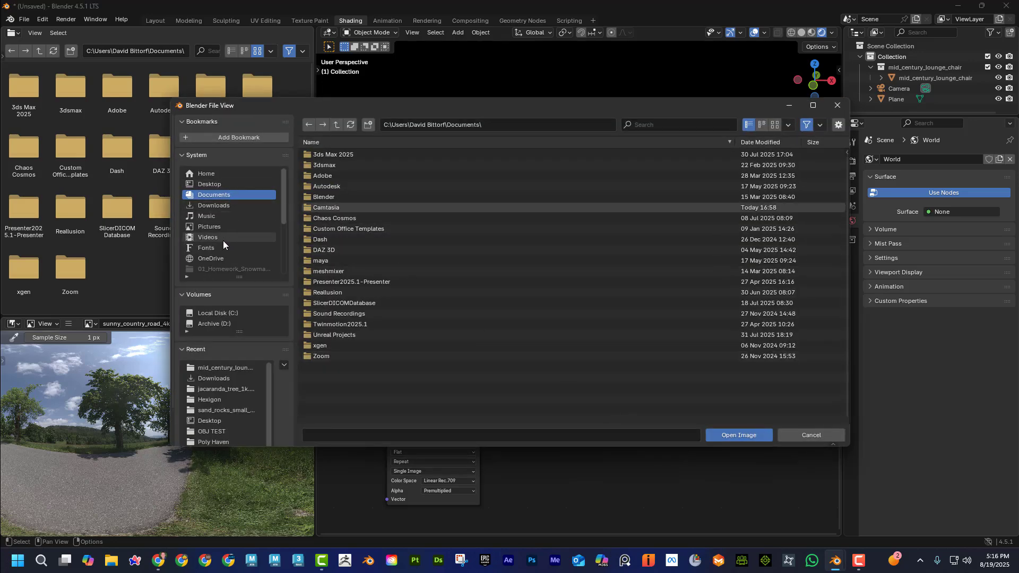
scroll(223, 239, down, 2)
scroll(230, 247, up, 2)
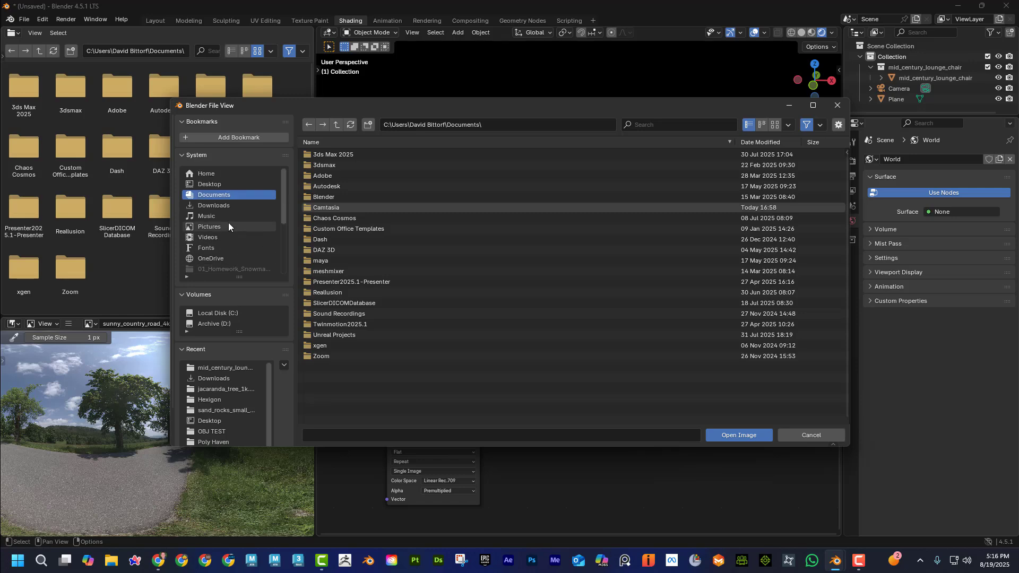
click(225, 205)
click(345, 176)
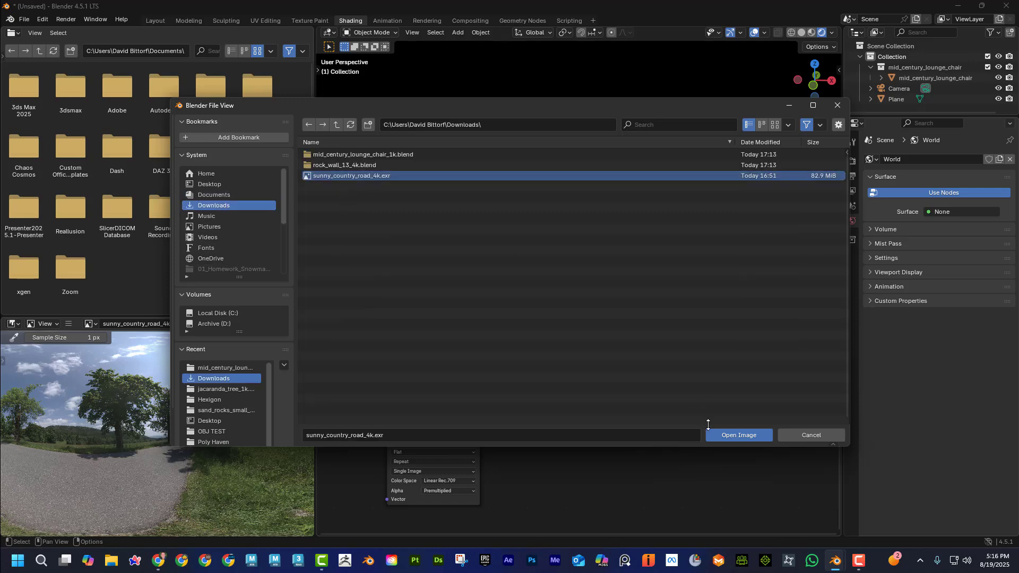
click(740, 435)
Step: Connect the environment texture's Color output to the World Output's Surface input and inspect the chair and plane against the HDRI
drag(632, 400, 720, 415)
middle_drag(505, 136, 571, 138)
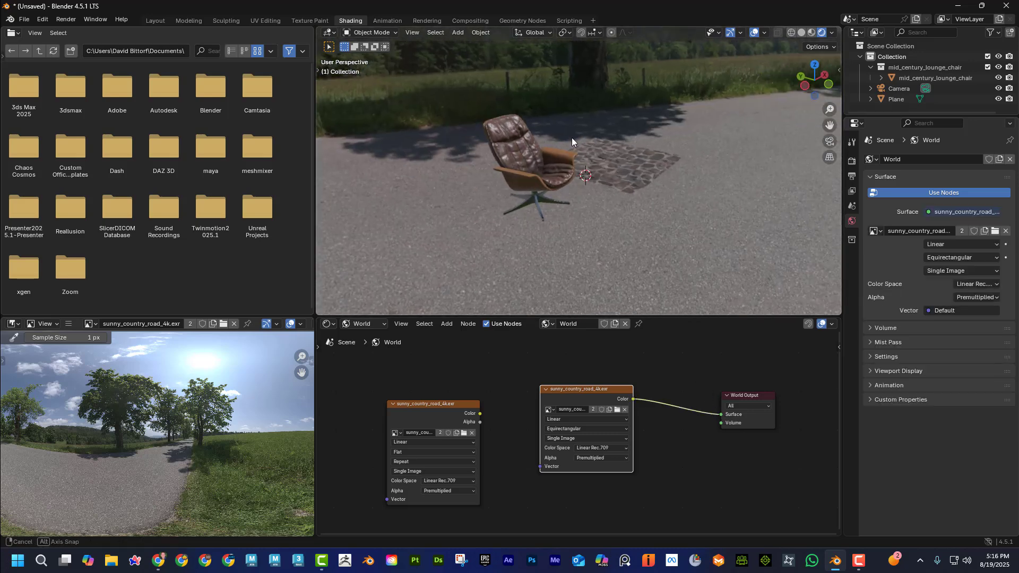
scroll(555, 138, up, 5)
middle_drag(583, 180, 537, 187)
Step: Shift the environment texture node slightly aside and delete the unused image texture node
drag(579, 396, 542, 397)
click(422, 419)
key(x)
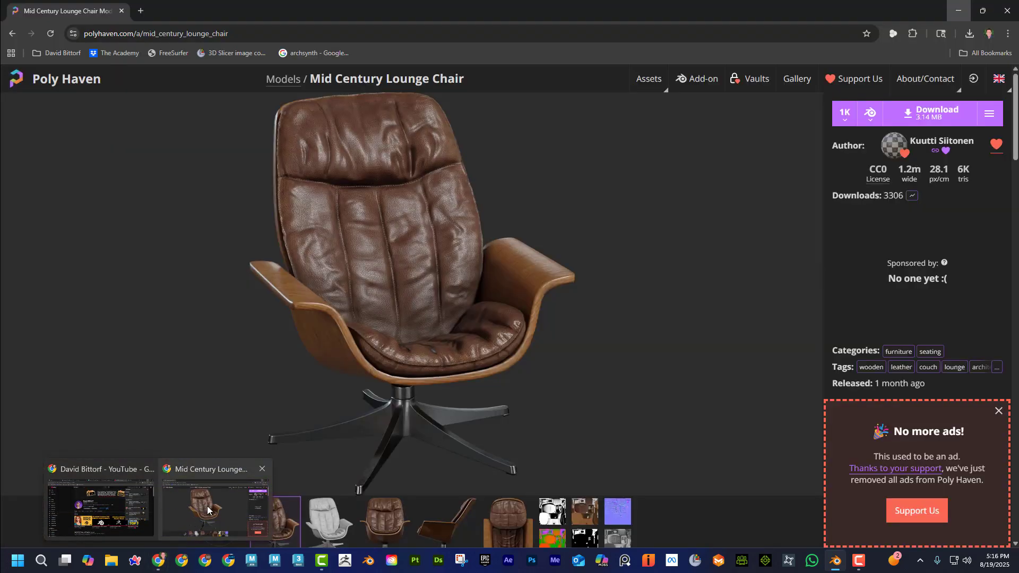
Step: Switch to Chrome to view the Mid Century Lounge Chair's download resolution options, and return to Blender
click(208, 511)
click(844, 114)
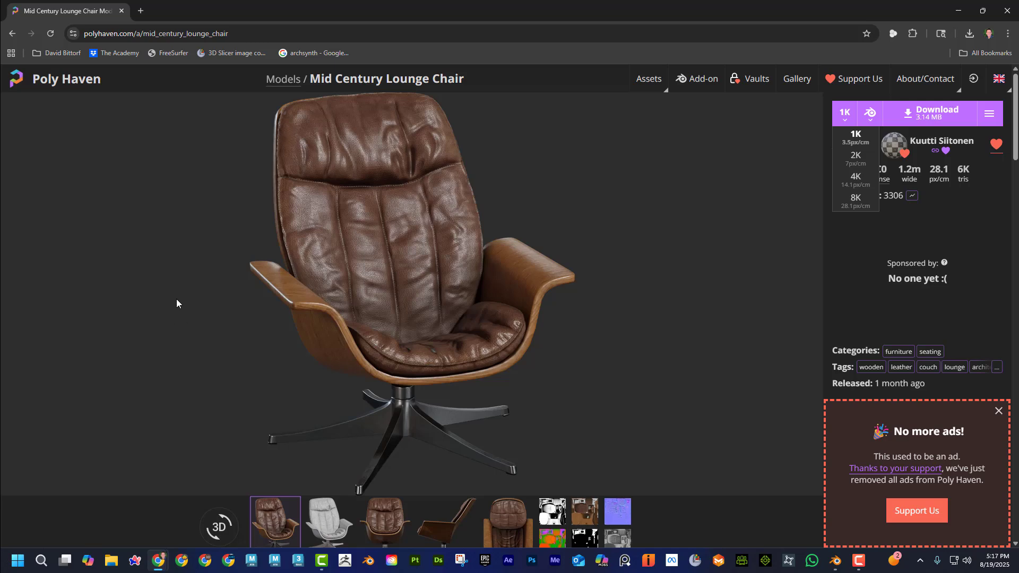
click(958, 11)
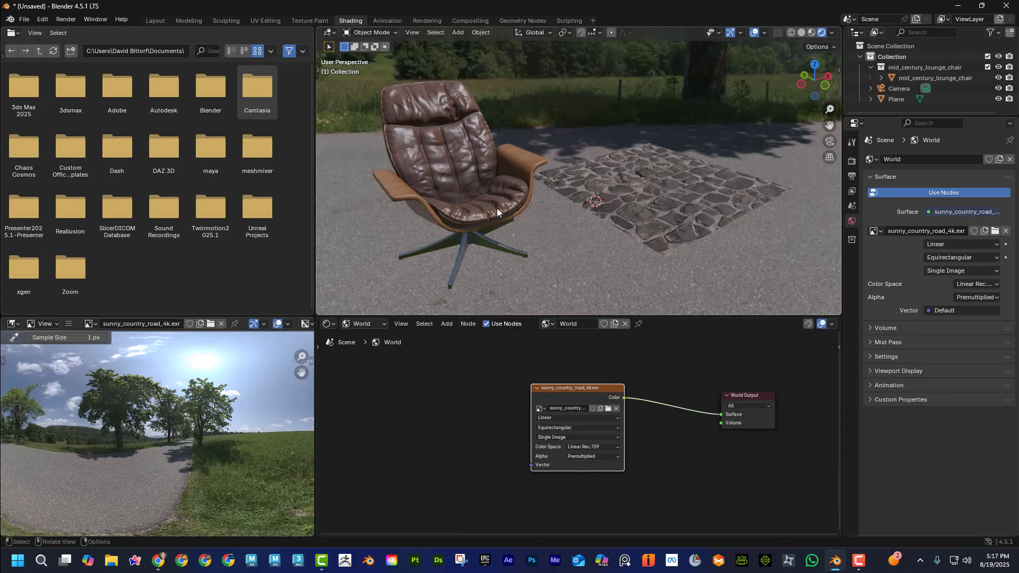
Step: Add a Subdivision Surface modifier to the stone plane and set its subdivision type to Simple
drag(650, 197, 664, 215)
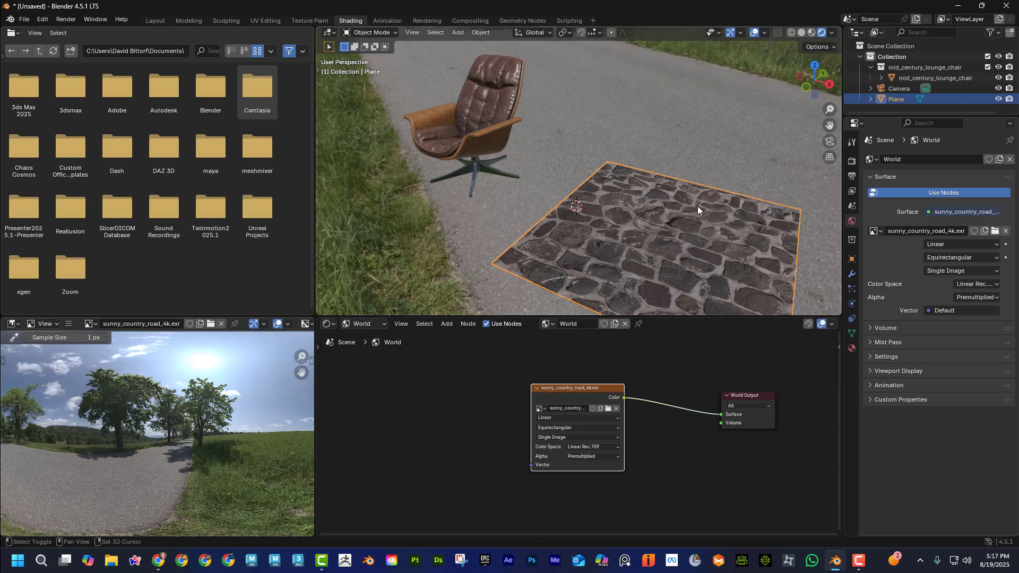
scroll(697, 206, up, 4)
middle_drag(697, 205, 624, 167)
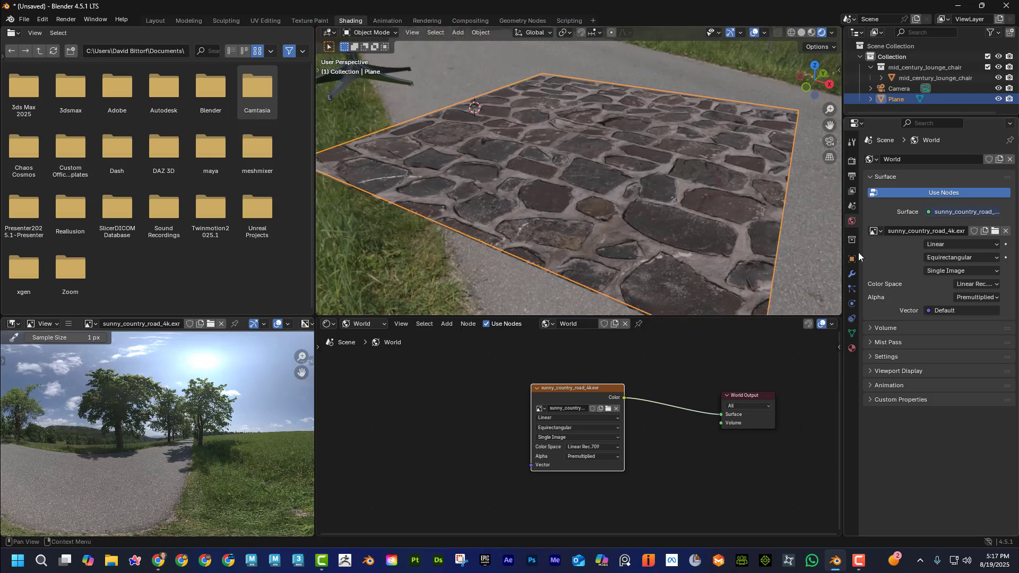
click(852, 348)
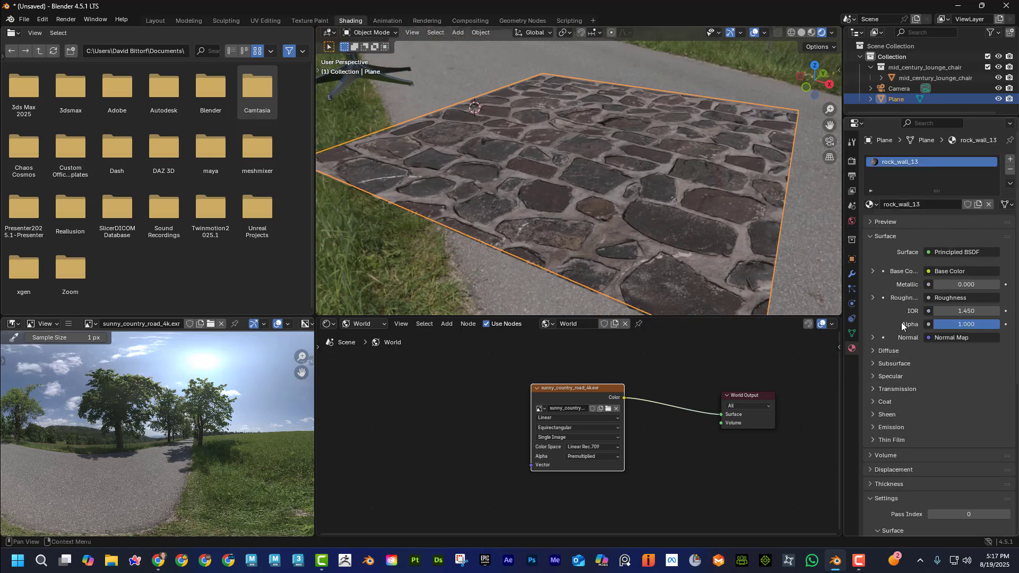
click(853, 273)
click(928, 158)
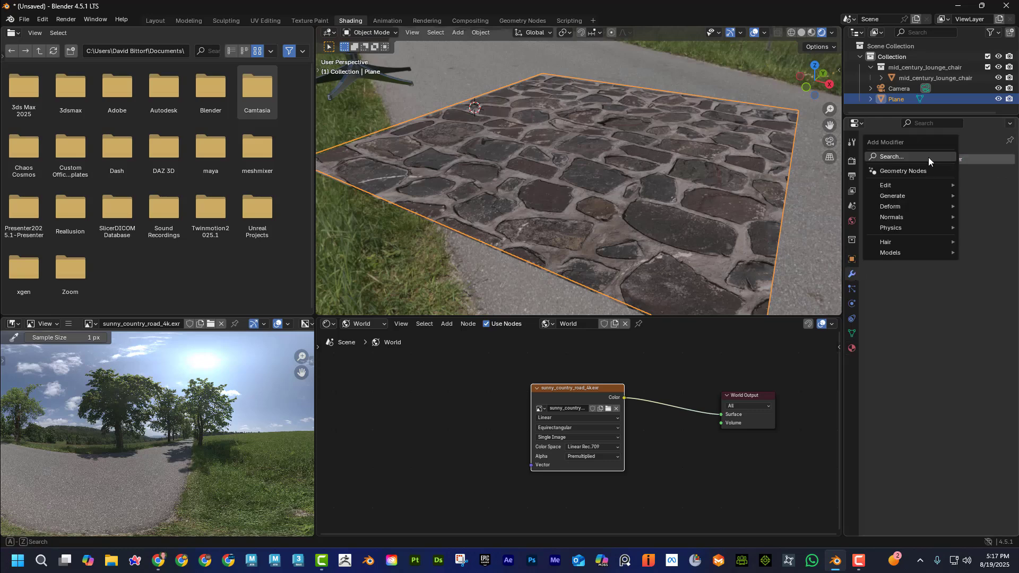
mouse_move(914, 194)
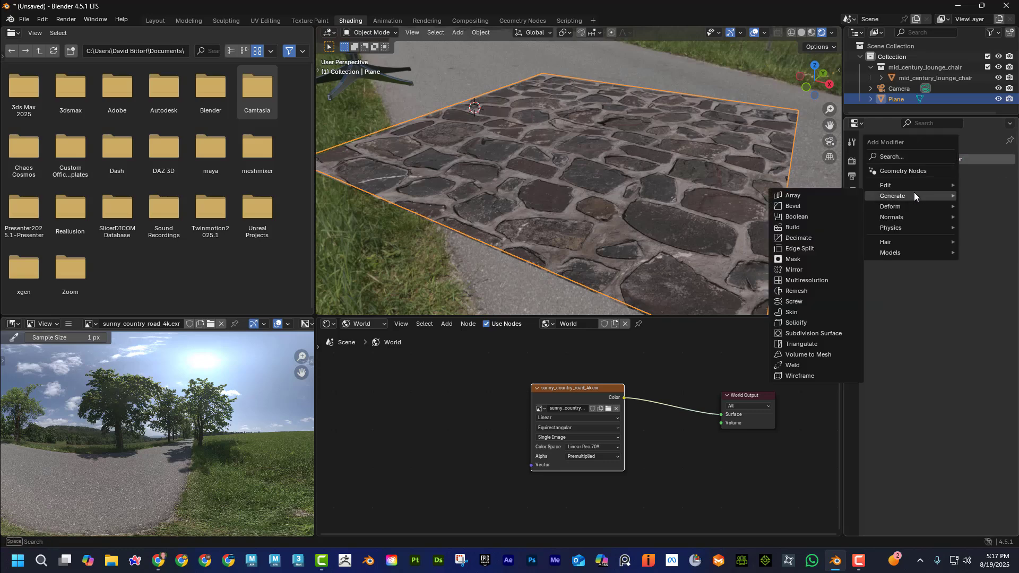
click(839, 332)
click(980, 194)
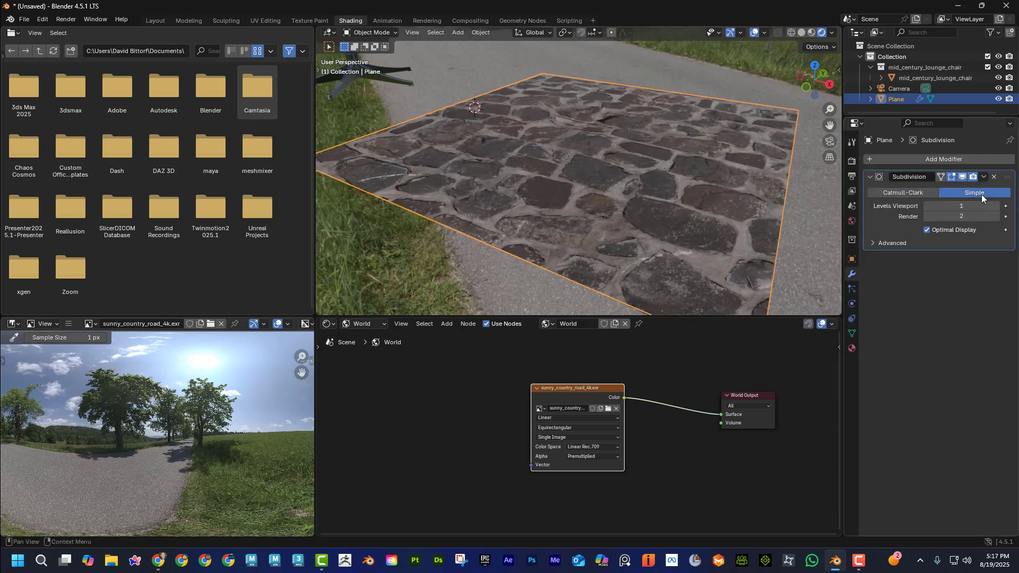
Step: Set the Subdivision modifier's viewport levels to 6 and inspect the displaced stones up close
drag(979, 206, 1011, 206)
scroll(518, 192, up, 3)
middle_drag(518, 192, 552, 143)
scroll(528, 142, down, 2)
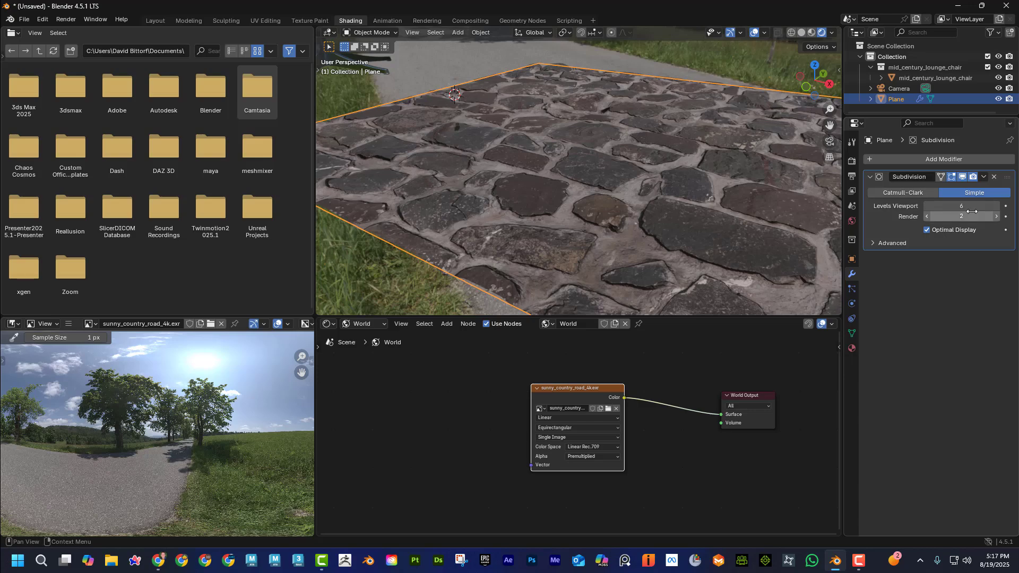
scroll(464, 204, up, 2)
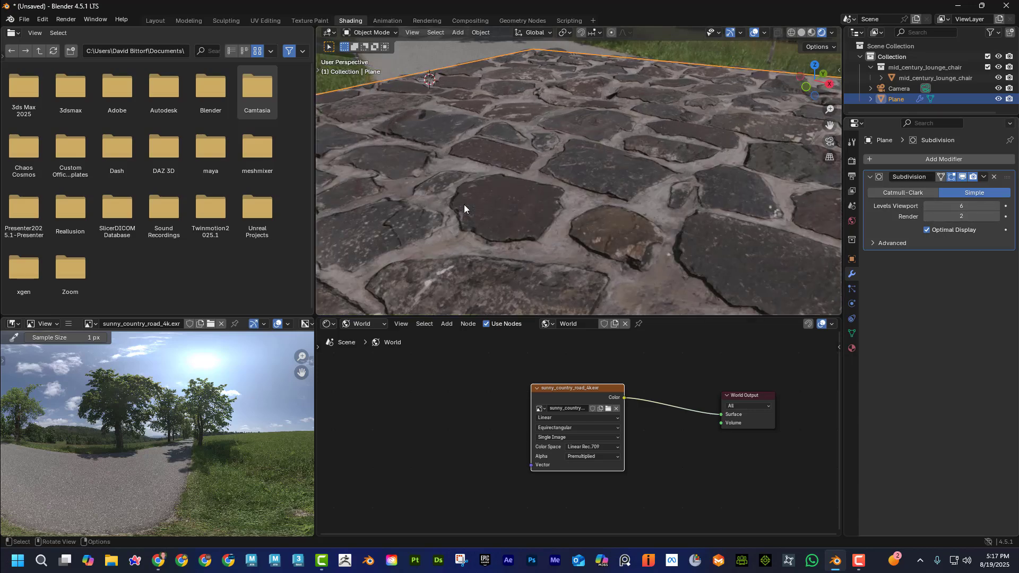
scroll(463, 205, down, 5)
middle_drag(479, 196, 558, 219)
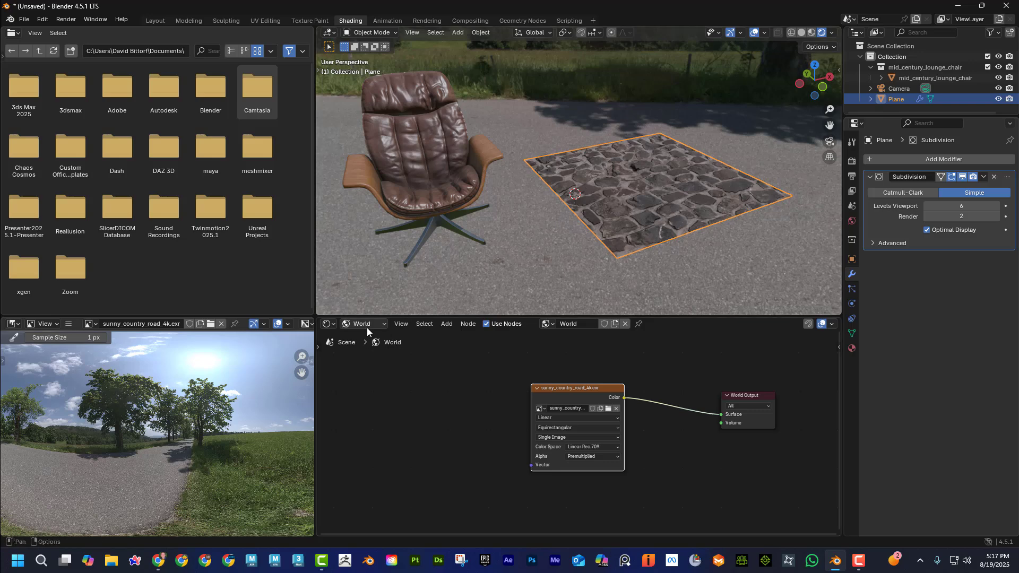
Step: Deselect the plane and move the environment texture node up and farther from the World Output node
click(534, 91)
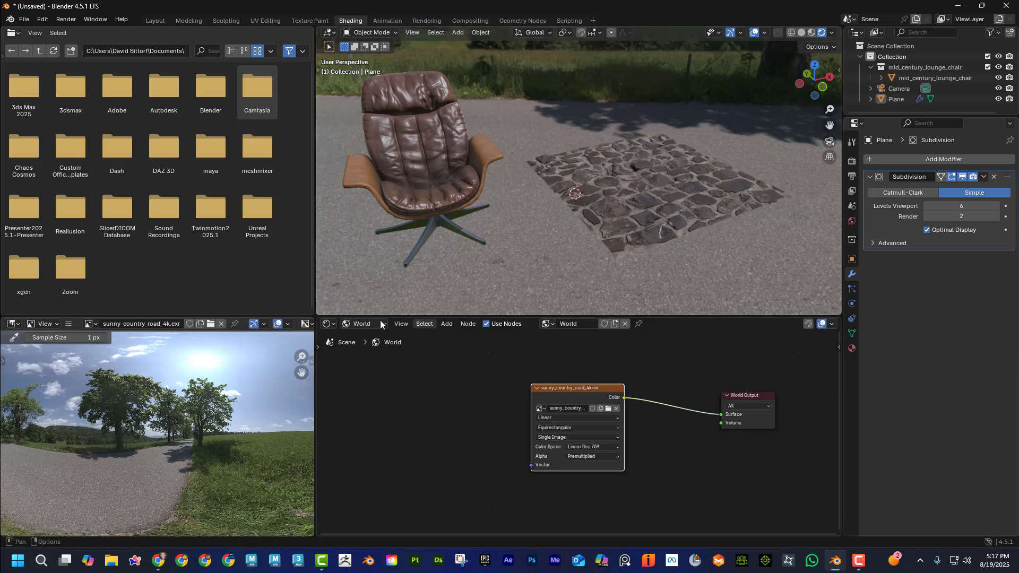
drag(568, 390, 521, 365)
scroll(491, 402, up, 2)
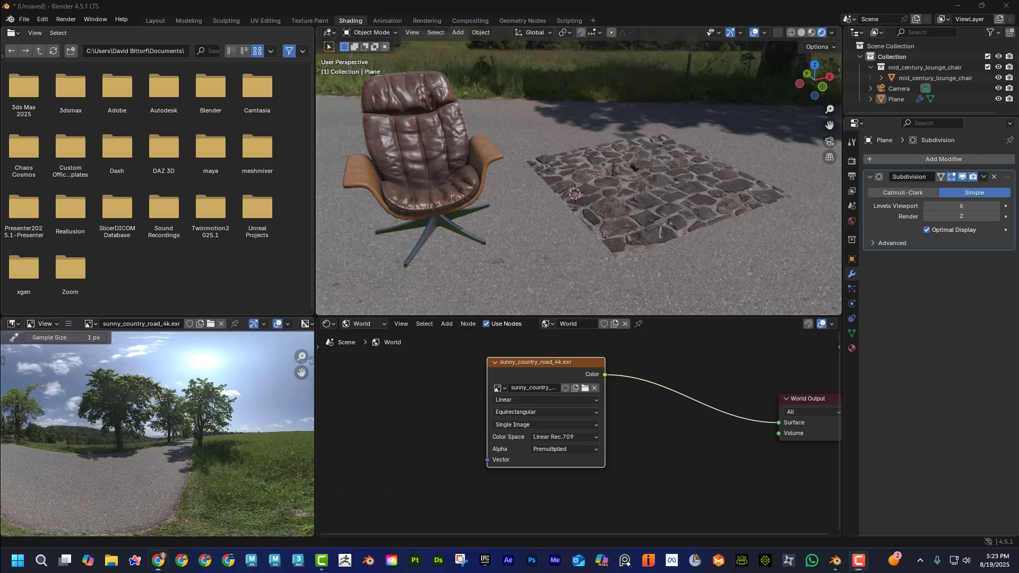
Step: Switch to Chrome and review the Poly Haven Blender add-on page, including its roadmap and the Patreon and Superhive purchase options
key(alt+Tab)
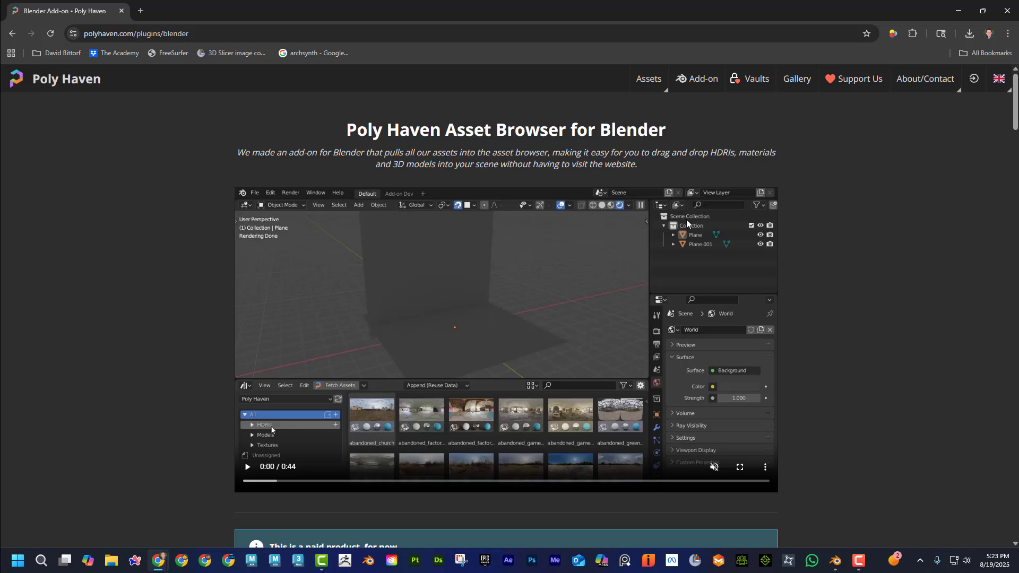
scroll(695, 226, down, 5)
scroll(700, 233, down, 6)
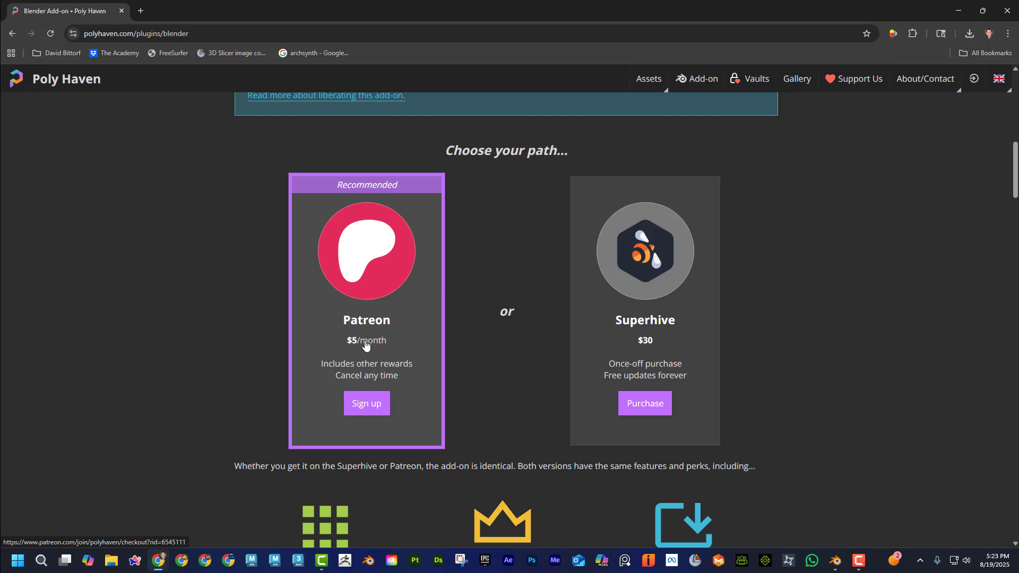
scroll(393, 348, up, 4)
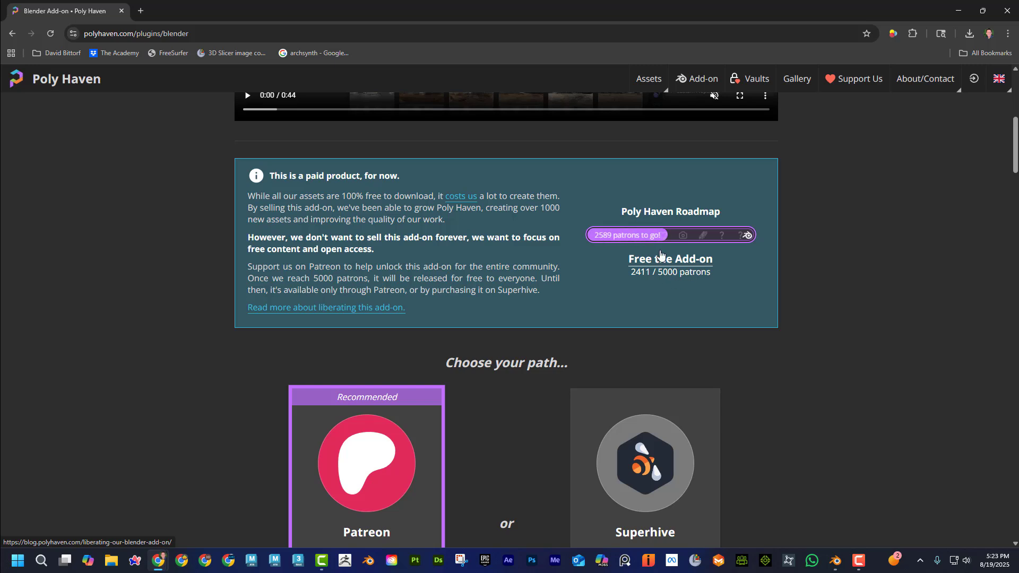
scroll(645, 441, down, 3)
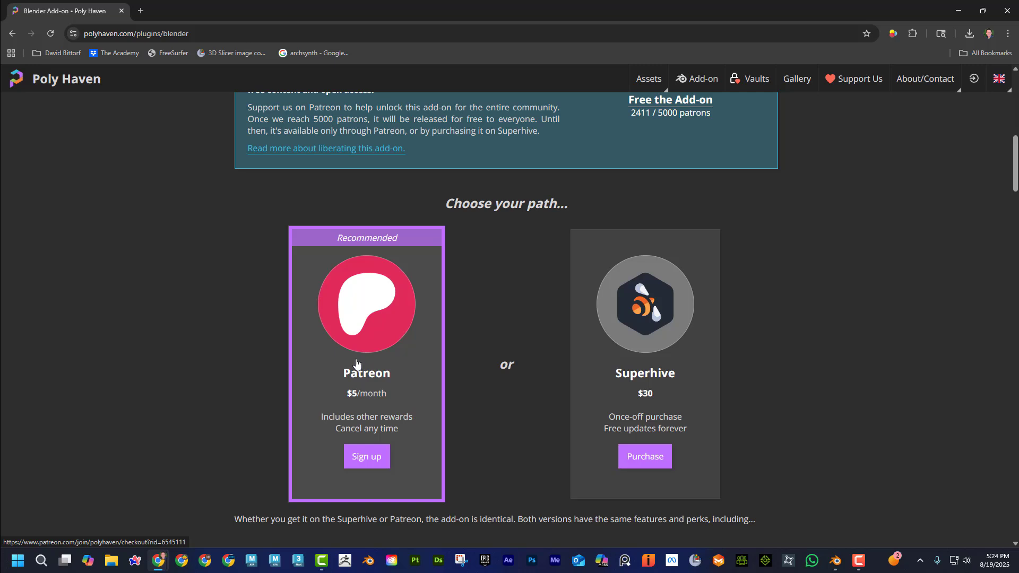
scroll(547, 212, up, 10)
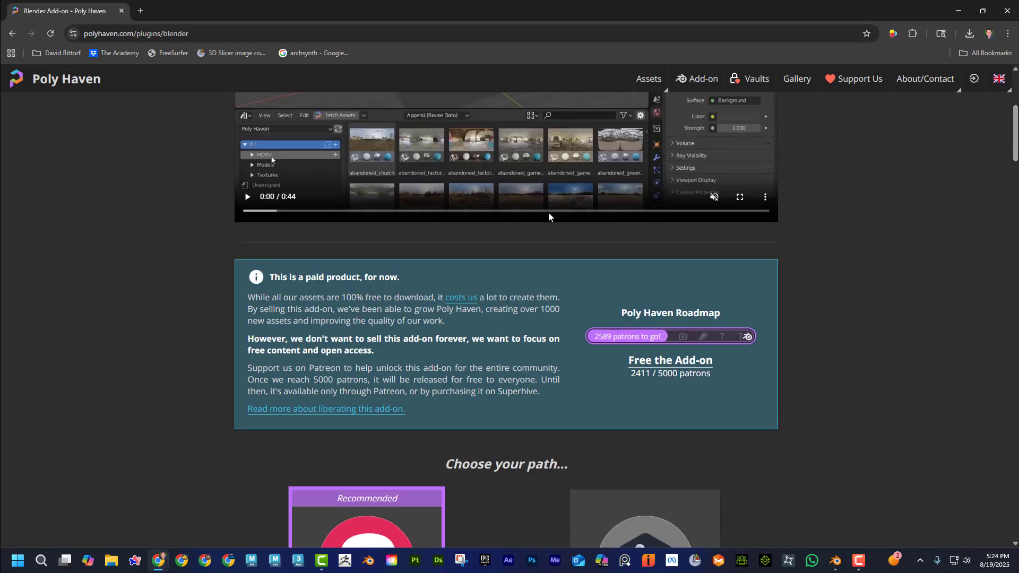
mouse_move(651, 81)
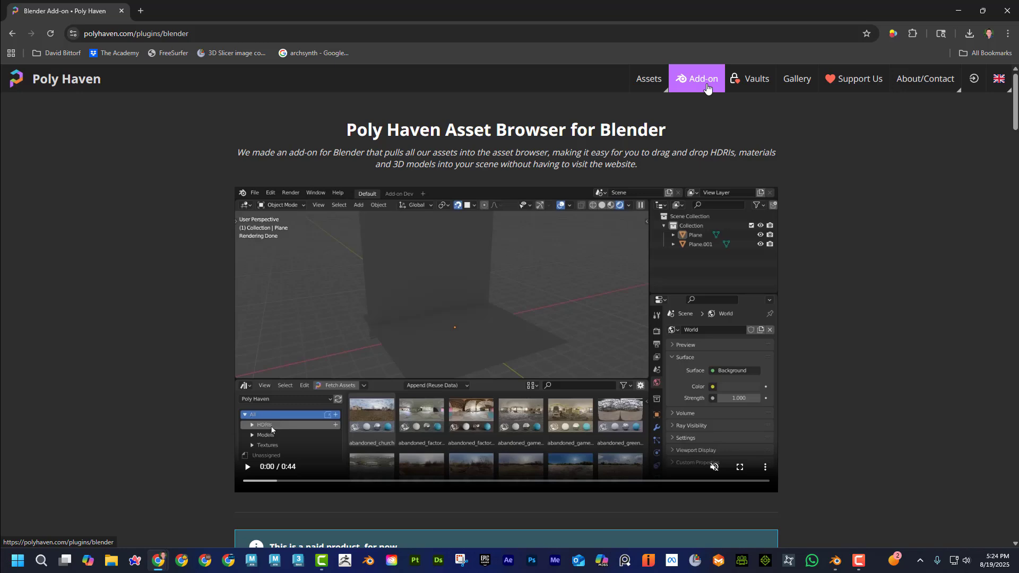
scroll(701, 92, down, 10)
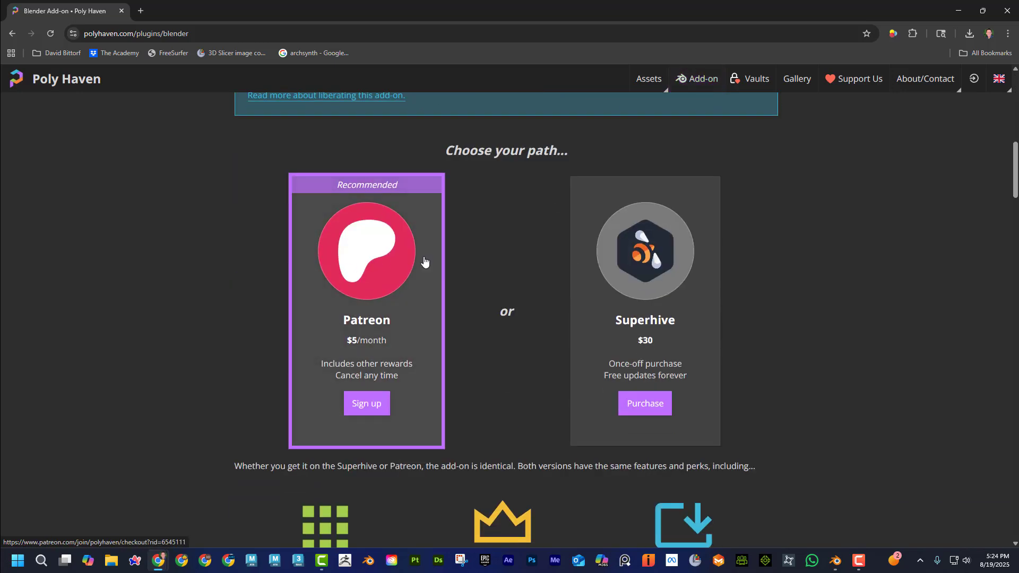